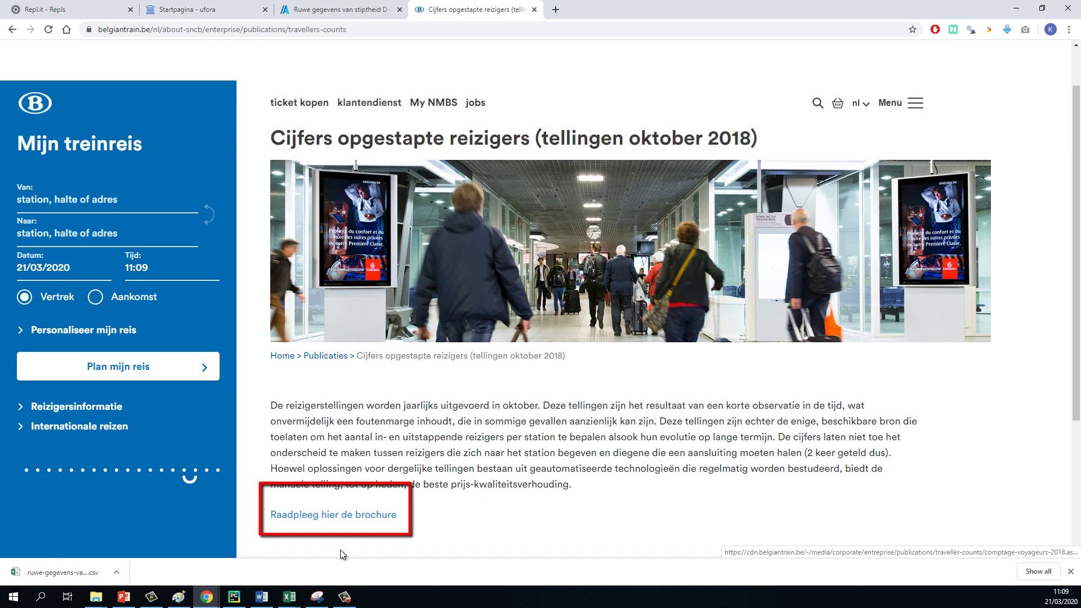
Step: Download the brochure with the October 2018 passenger counts and open the PDF
left_click(345, 519)
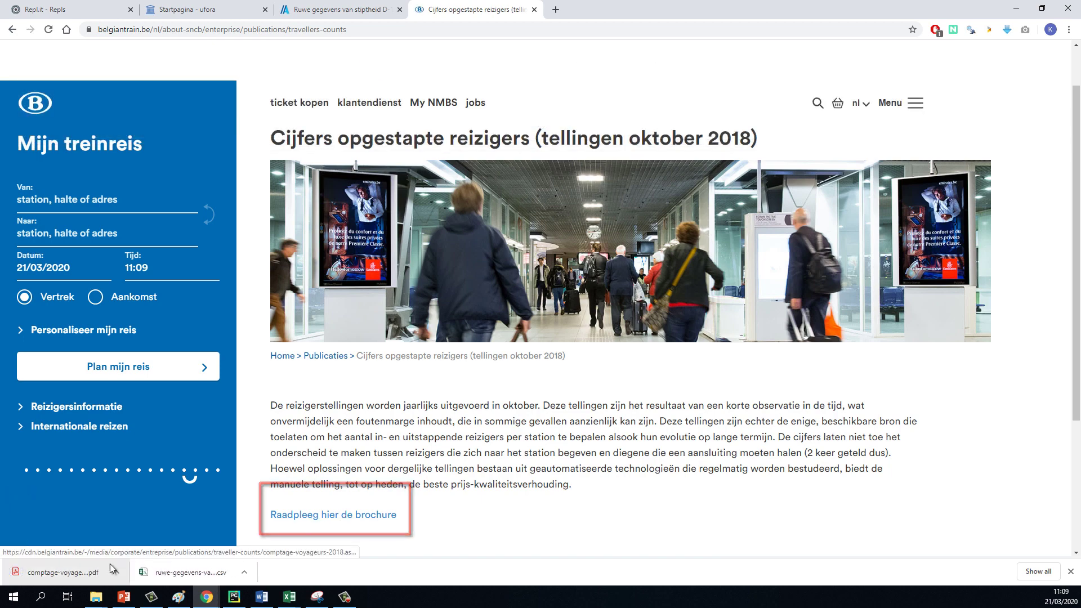
left_click(39, 571)
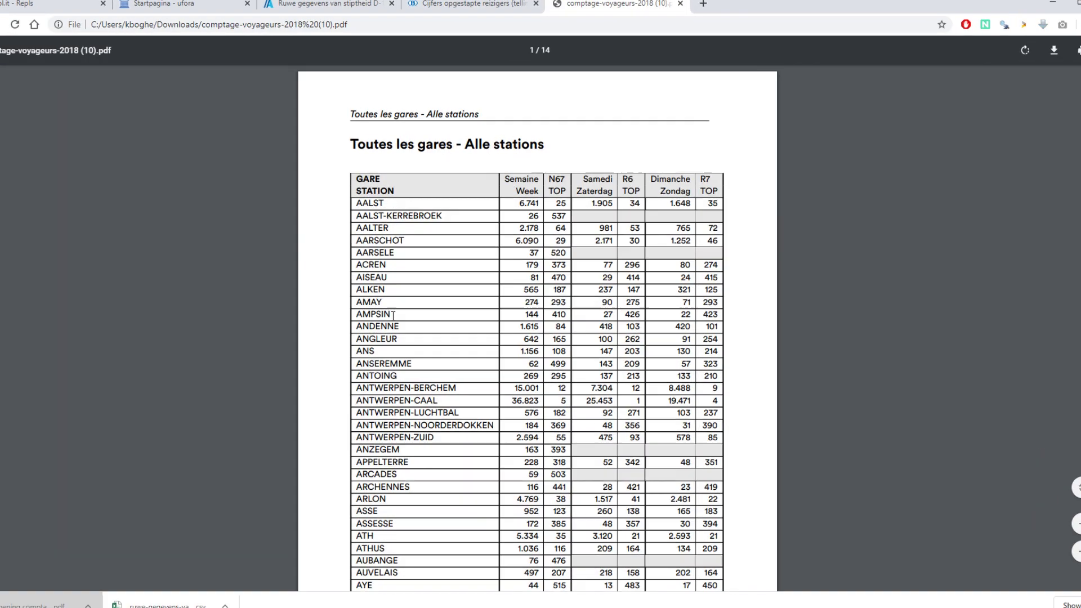
Step: Browse the station table in the PDF and examine the passenger figures for Gent-Sint-Pieters
scroll(413, 303, "down", 20)
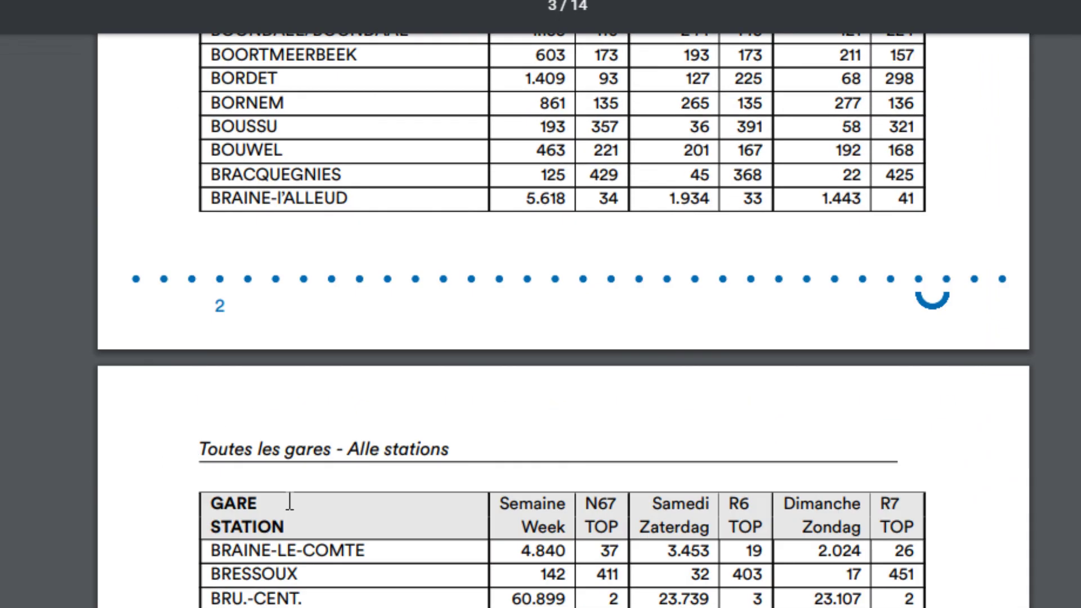
scroll(289, 501, "down", 15)
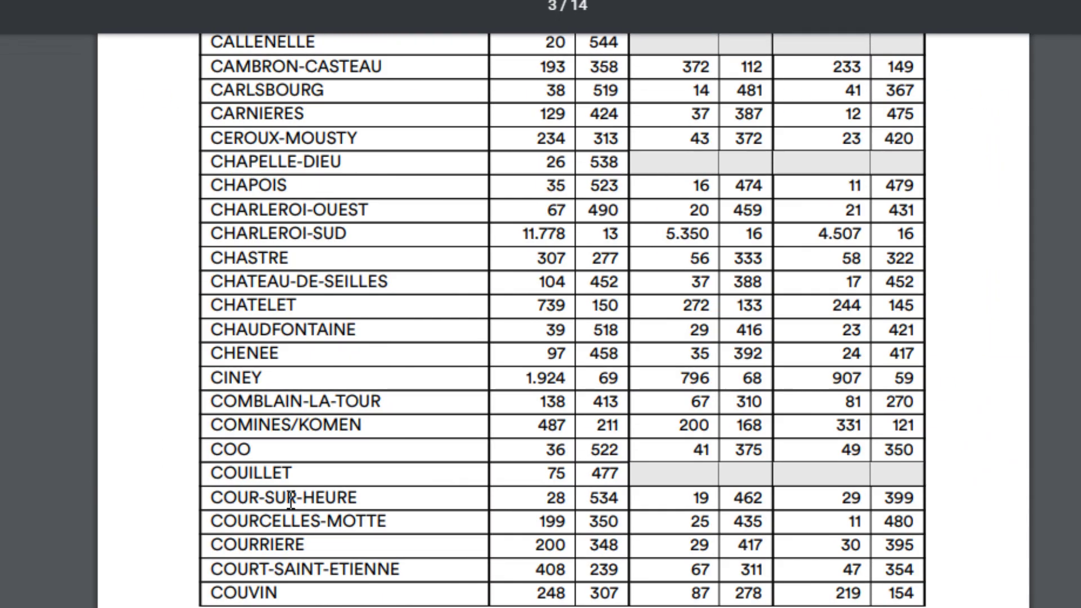
scroll(292, 492, "down", 12)
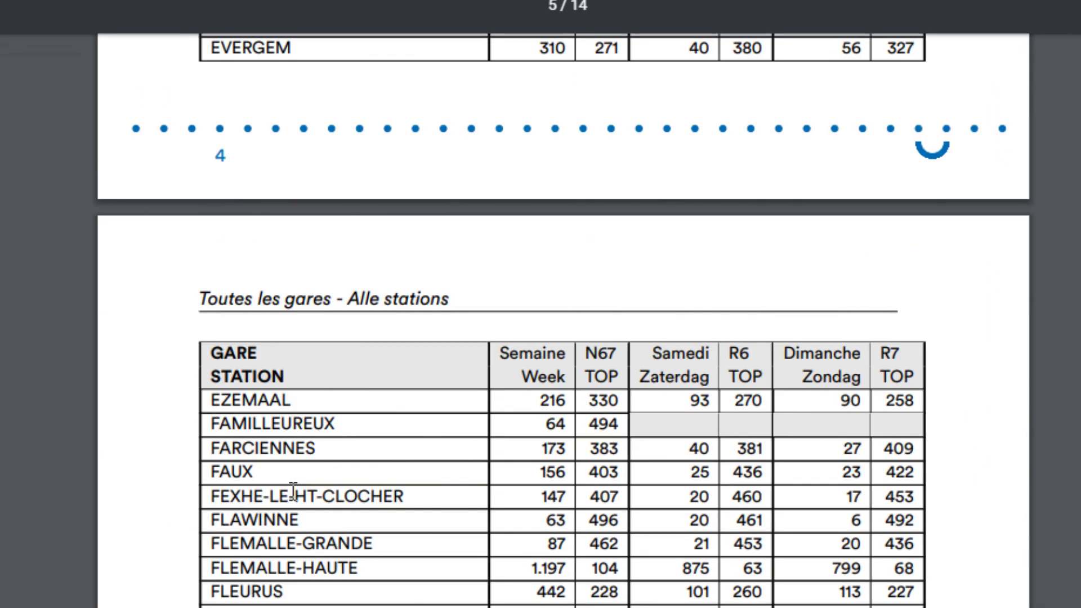
scroll(293, 491, "down", 15)
scroll(293, 491, "up", 6)
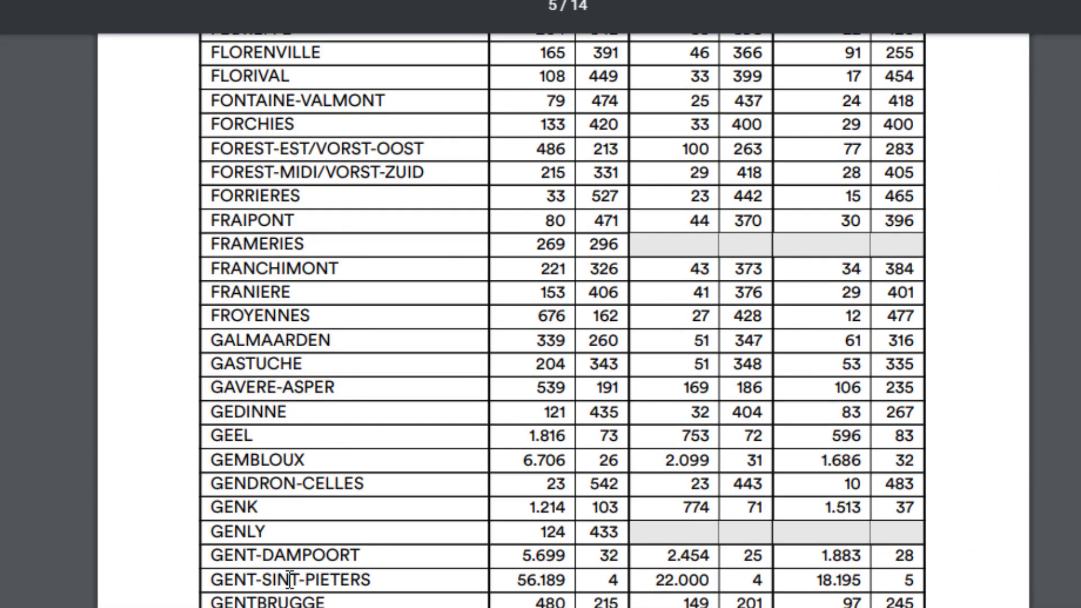
left_click_drag(213, 580, 528, 582)
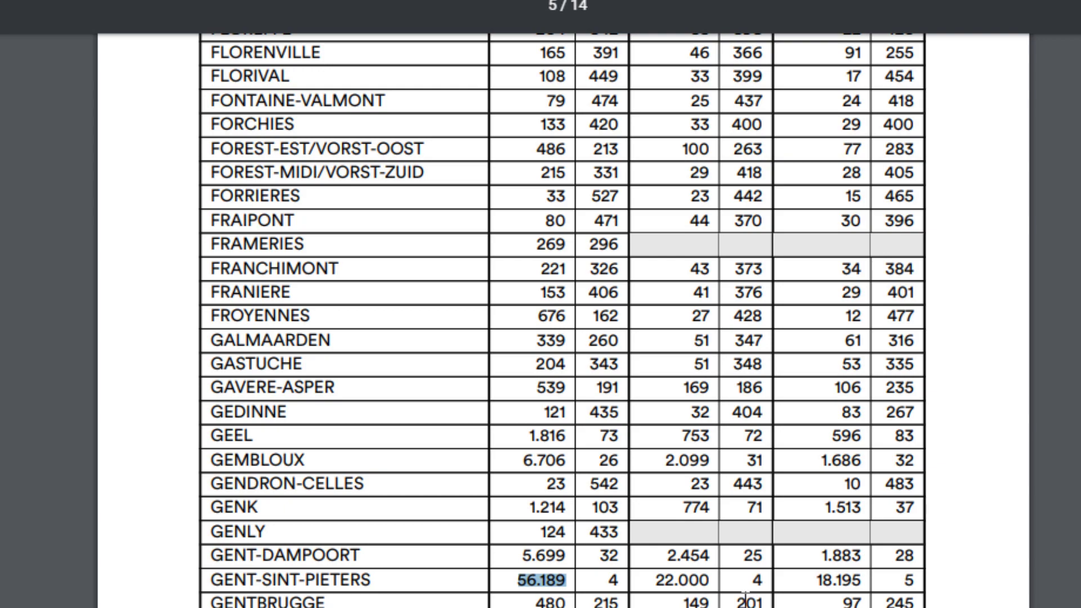
left_click(732, 588)
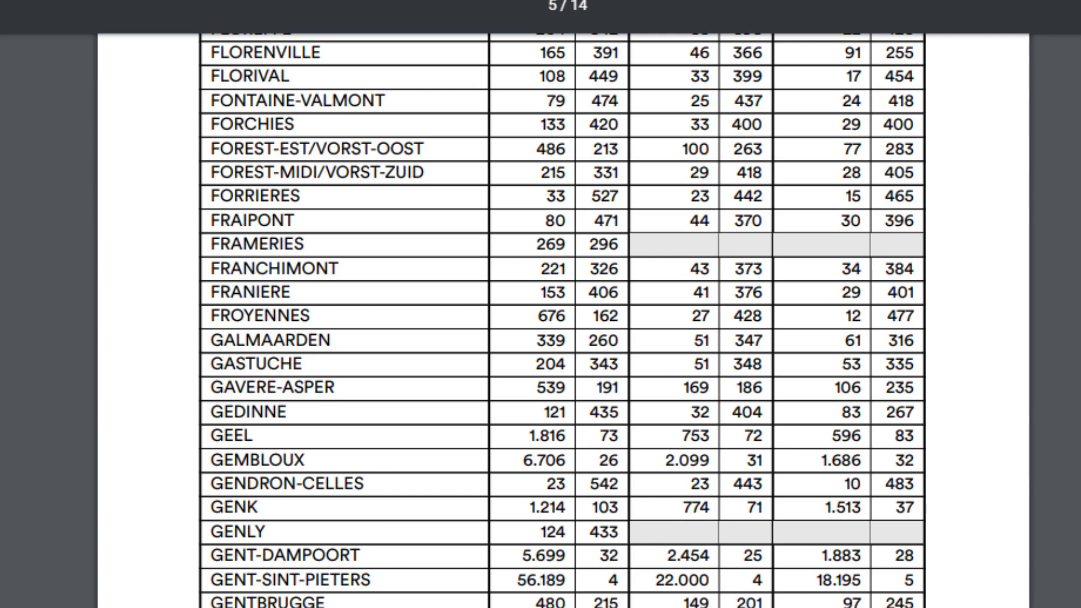
Step: Return to the first page and examine the Week, Zaterdag and Zondag columns of the station table
key("Home")
left_click_drag(521, 279, 707, 280)
left_click(655, 279)
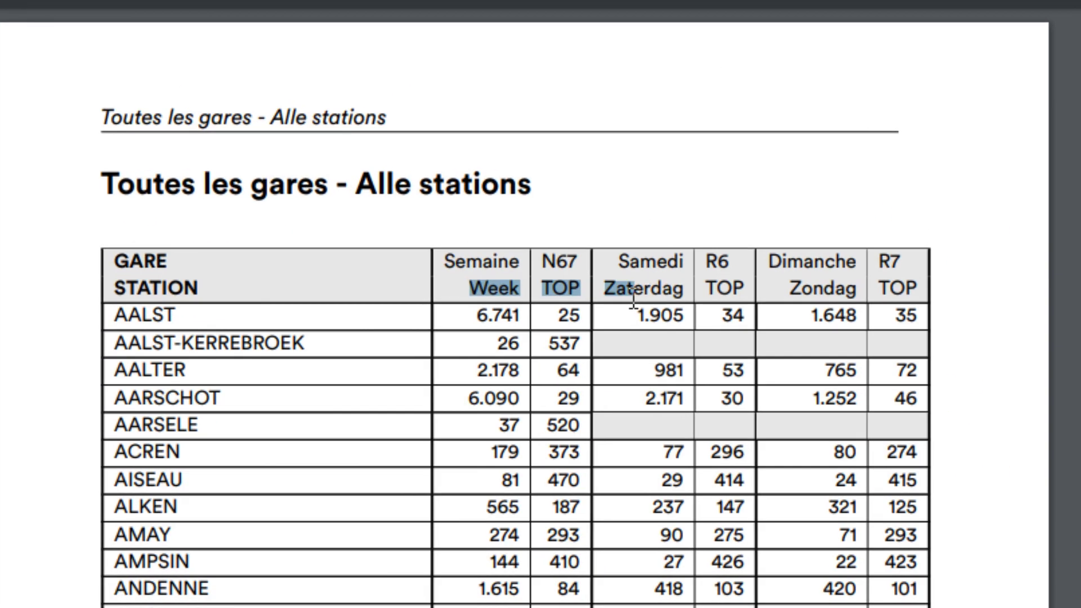
left_click_drag(578, 315, 1064, 327)
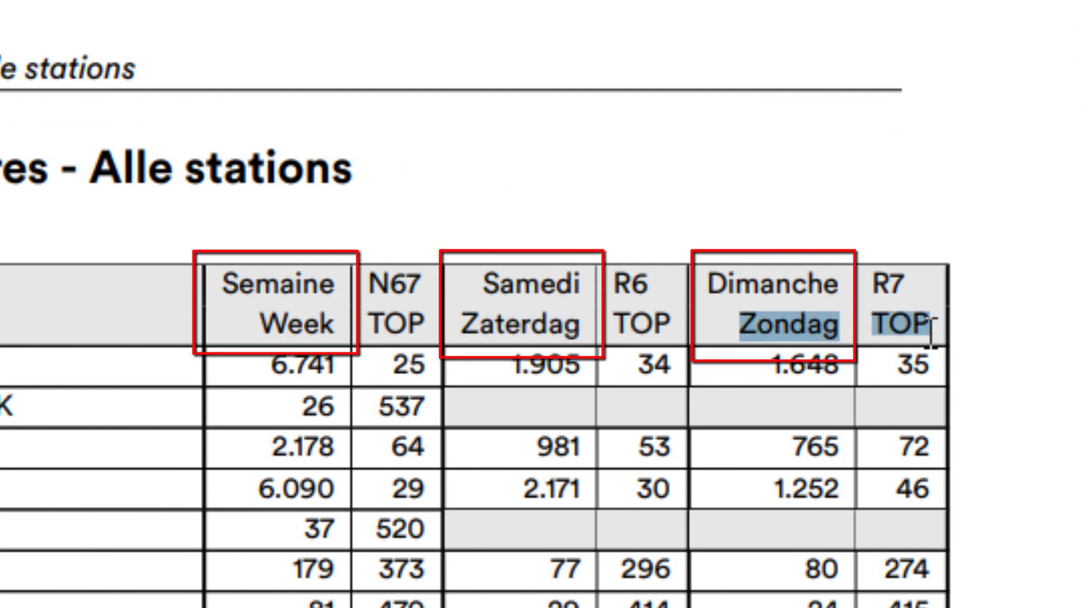
left_click(515, 337)
left_click_drag(237, 284, 331, 322)
left_click(331, 322)
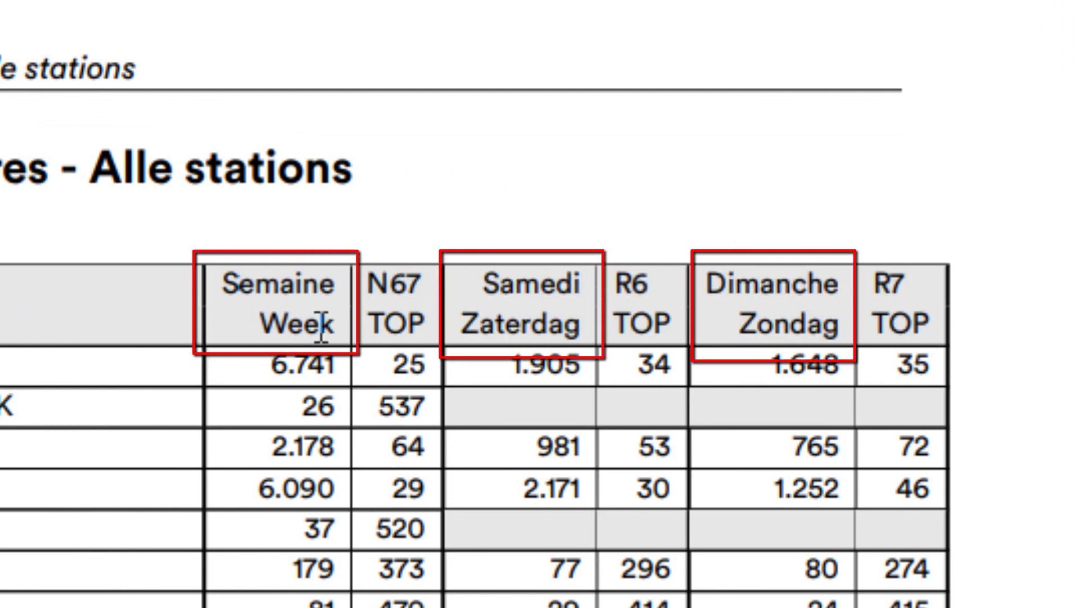
double_click(323, 323)
left_click(276, 363)
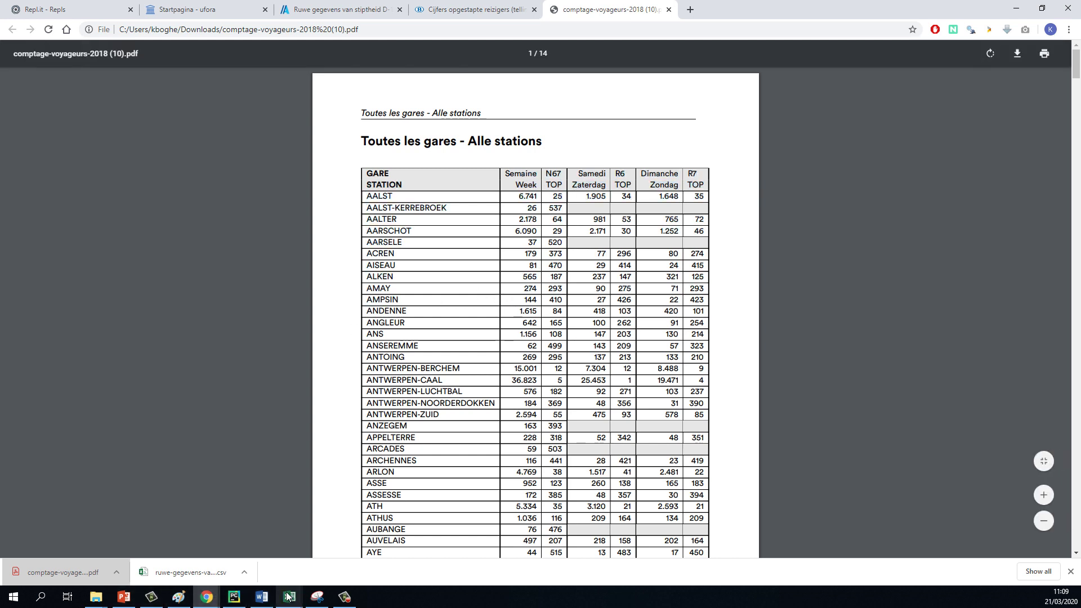
Step: Search the web for "pdf to csv" in a new tab and open Zamzar's PDF to CSV converter
mouse_move(124, 596)
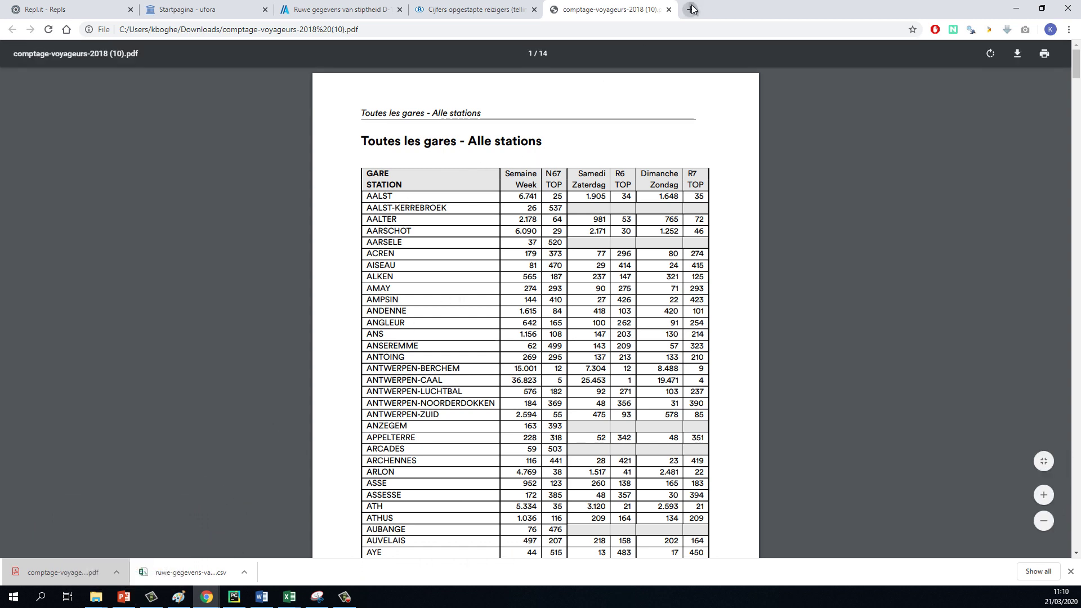
left_click(691, 9)
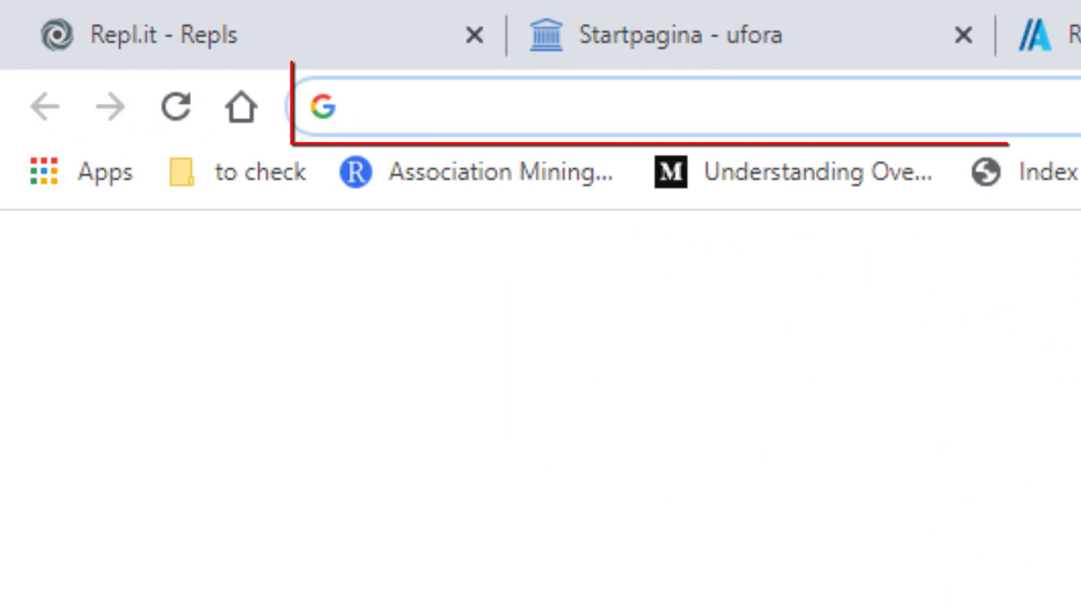
type("pdf to cs")
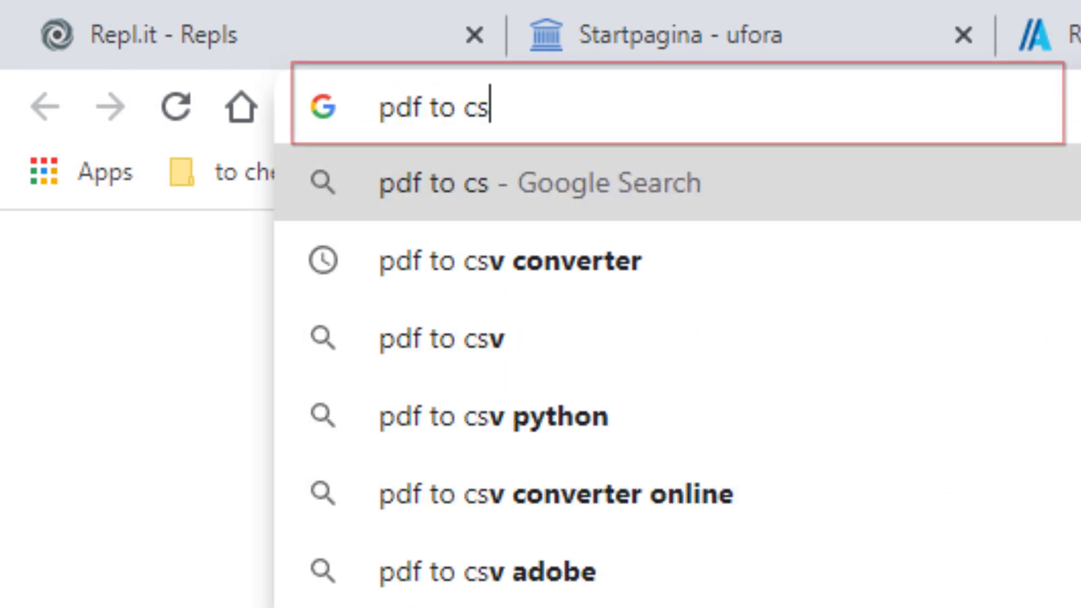
type("v")
key("Return")
left_click(845, 7)
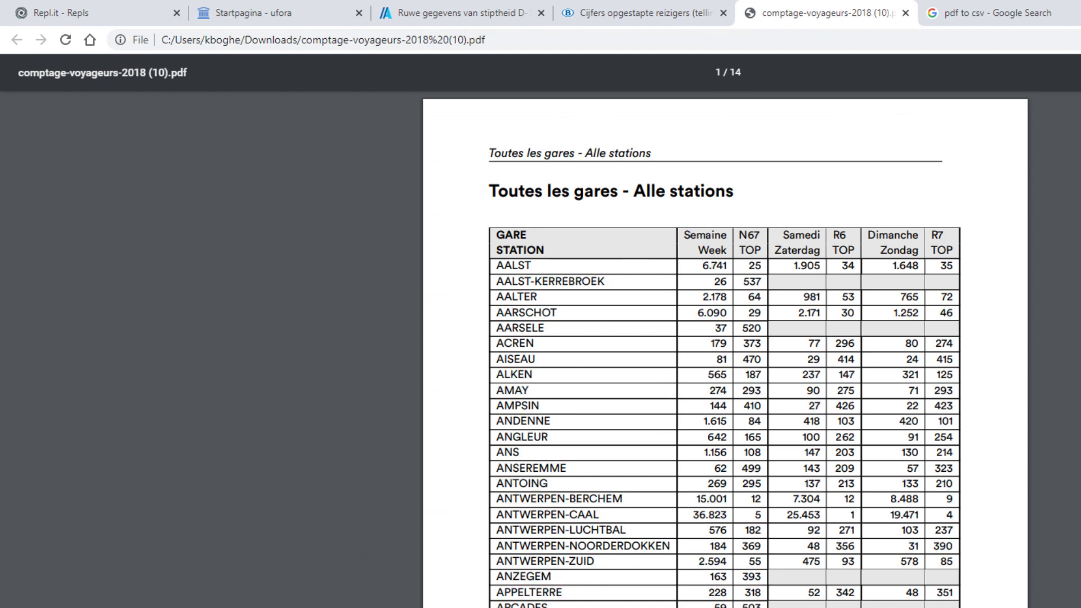
left_click(1057, 7)
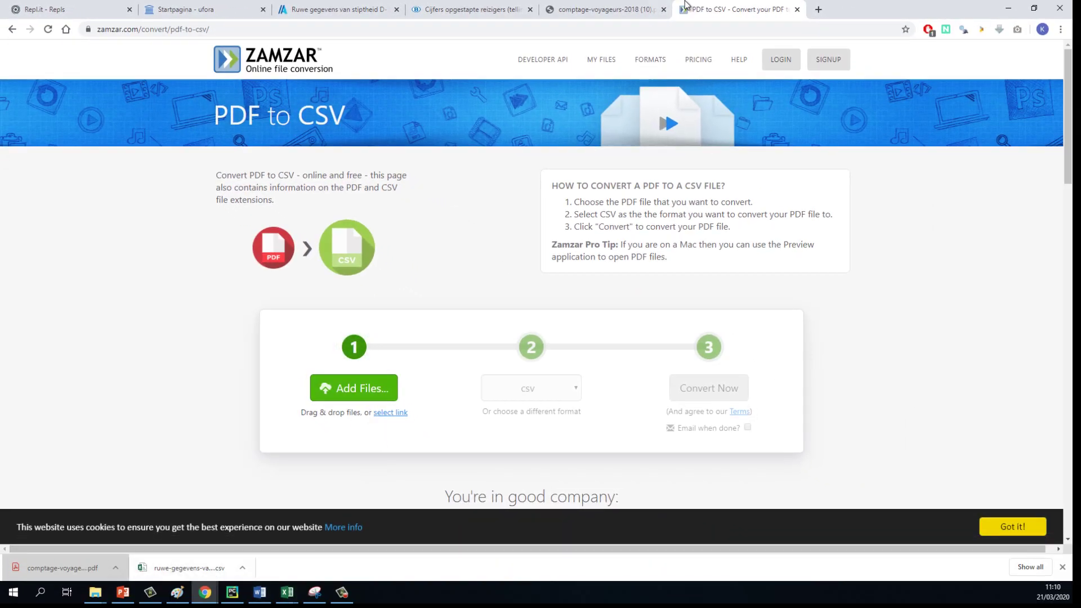
left_click(616, 9)
left_click(698, 9)
Step: Open the Downloads folder and add comptage-voyageurs-2018 (10).pdf to the converter's file list
mouse_move(101, 595)
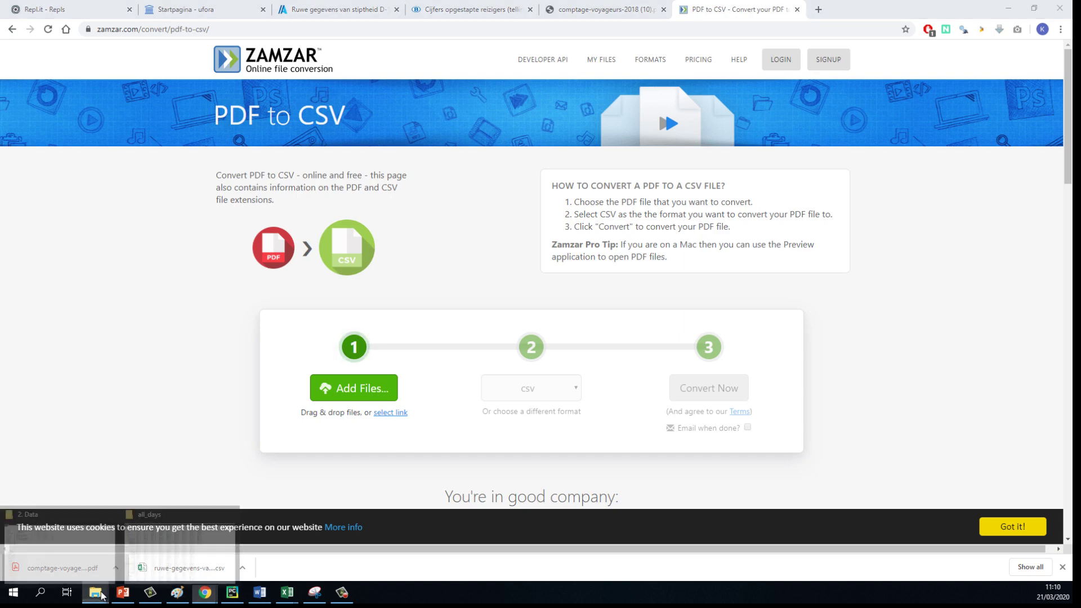
left_click(14, 592)
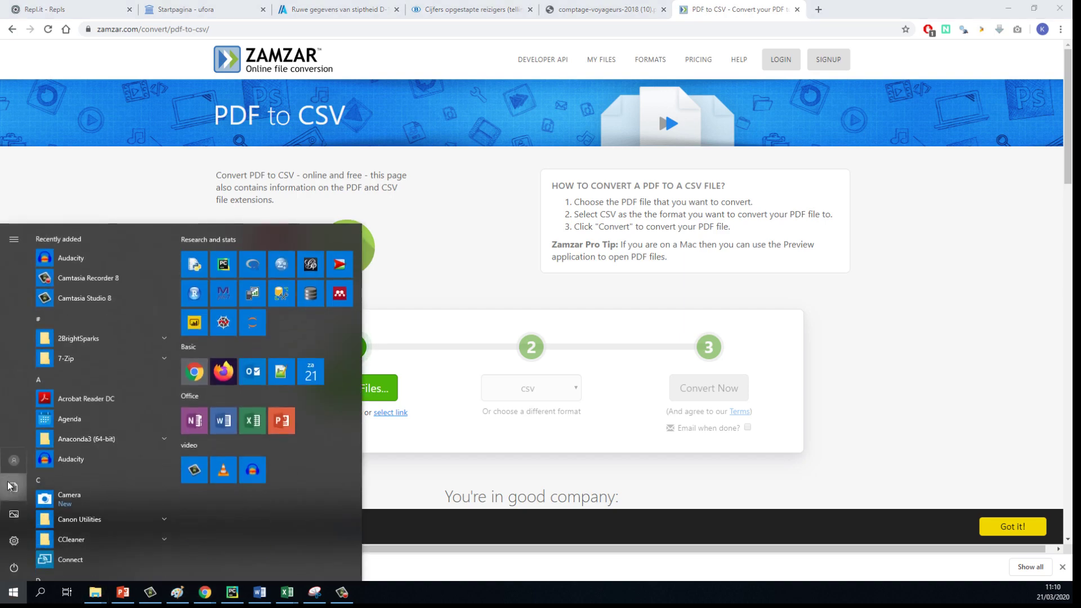
left_click(12, 485)
left_click(79, 193)
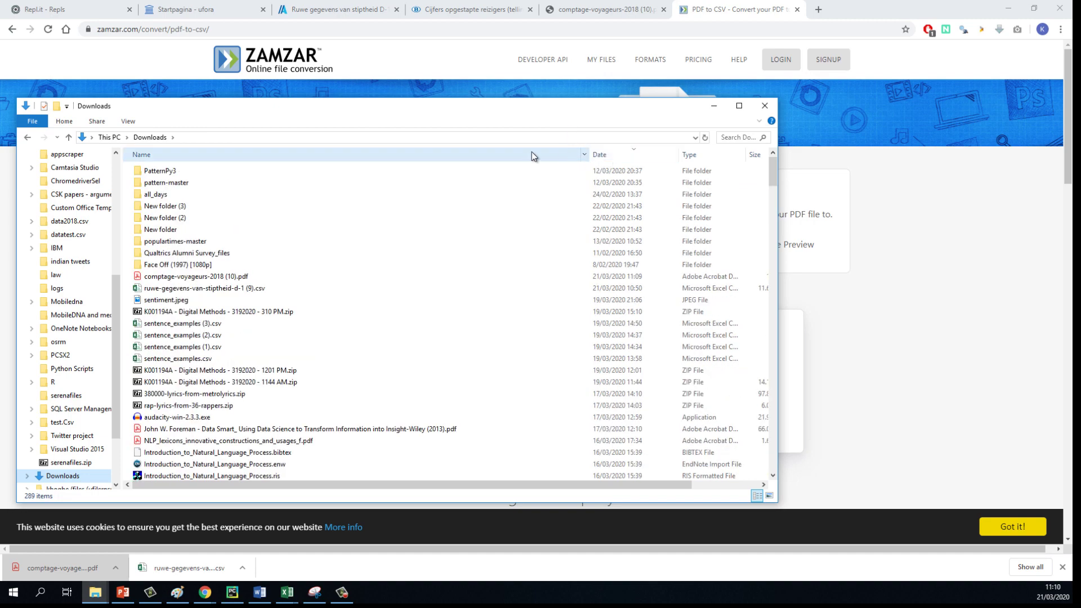
left_click_drag(425, 114, 988, 107)
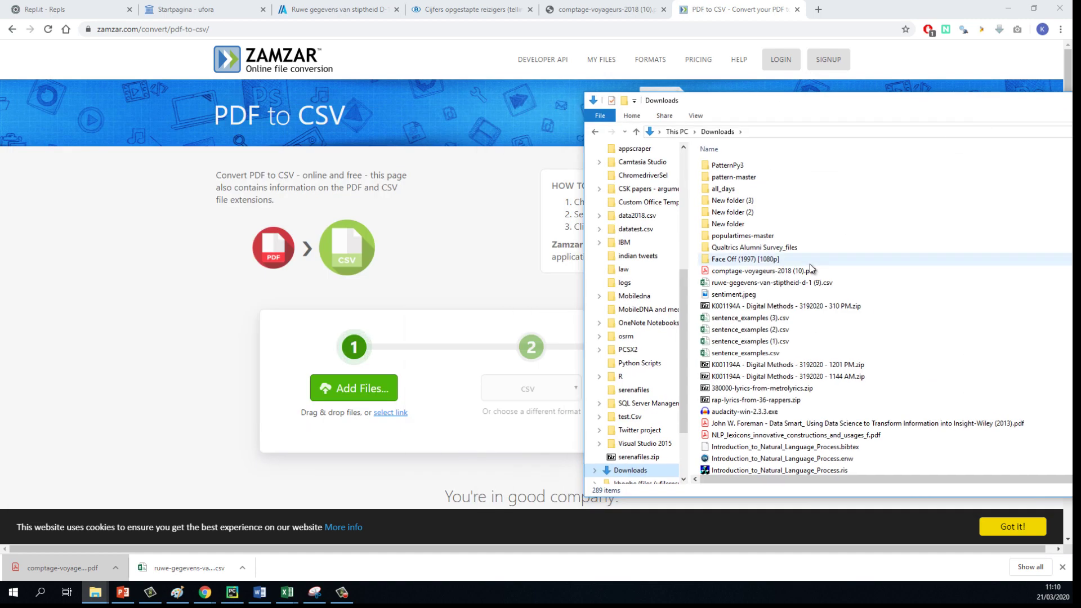
left_click_drag(810, 267, 357, 370)
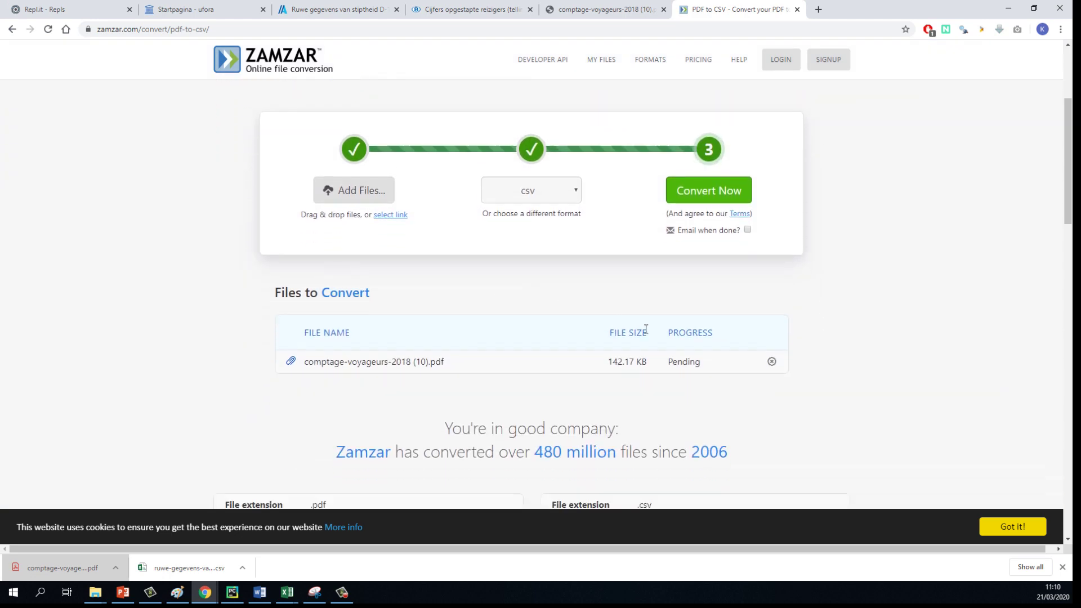
Step: Convert the uploaded PDF to CSV and open the resulting file in Excel
left_click(692, 154)
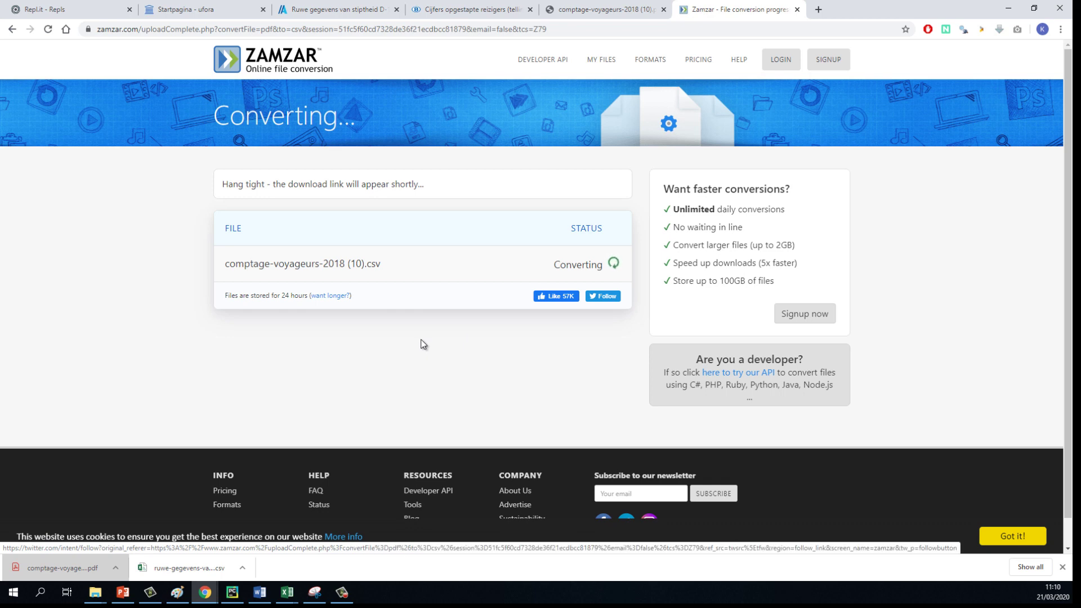
left_click(589, 264)
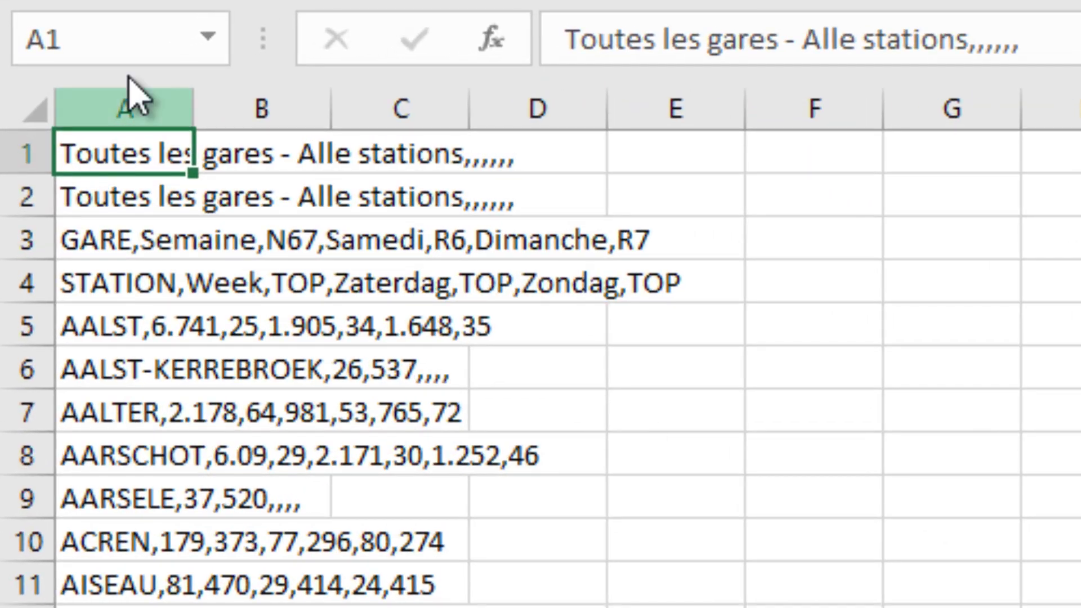
Step: Split column A with Text to Columns as delimited data, using only the comma as delimiter and the General format
left_click(125, 105)
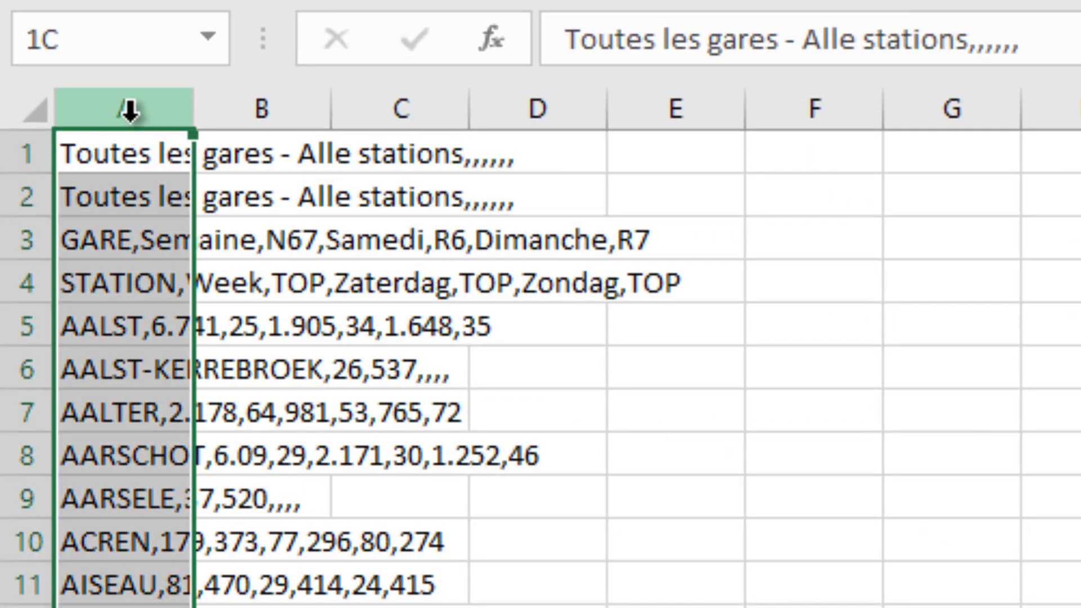
left_click(145, 41)
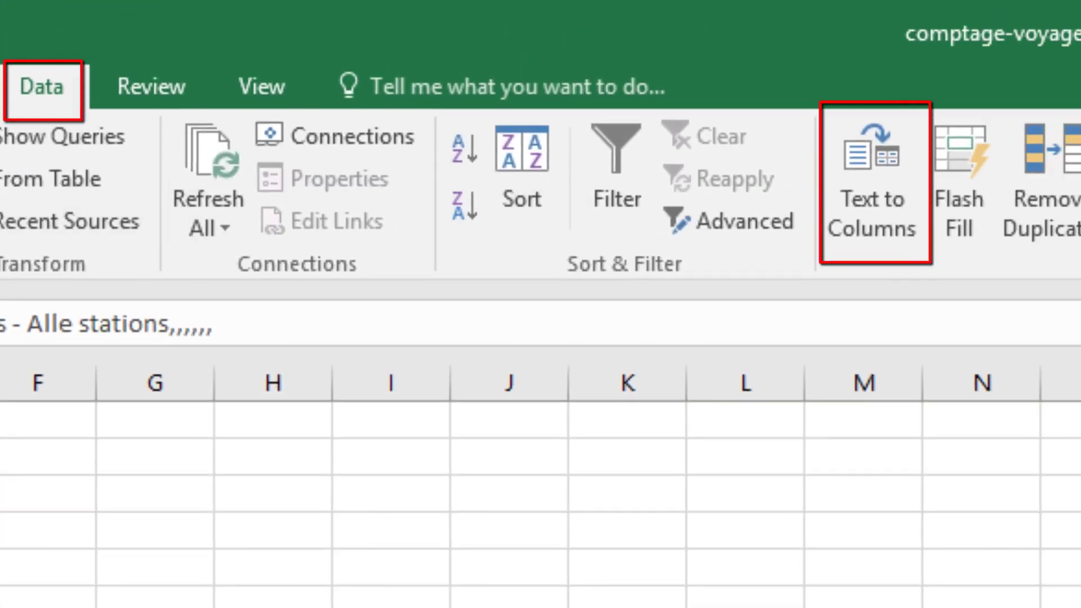
left_click(881, 228)
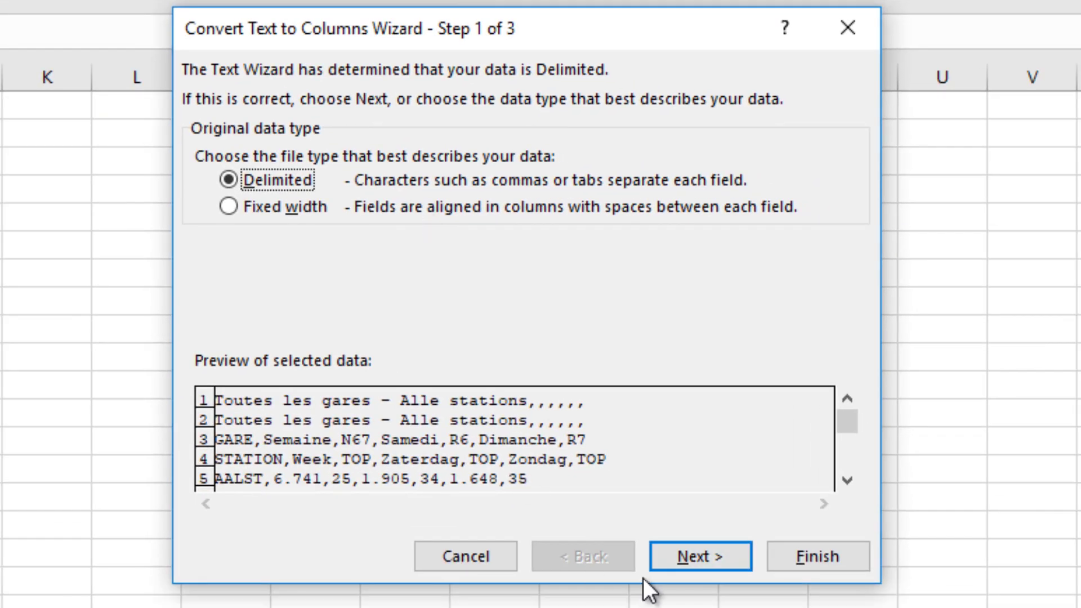
left_click(696, 554)
left_click(247, 203)
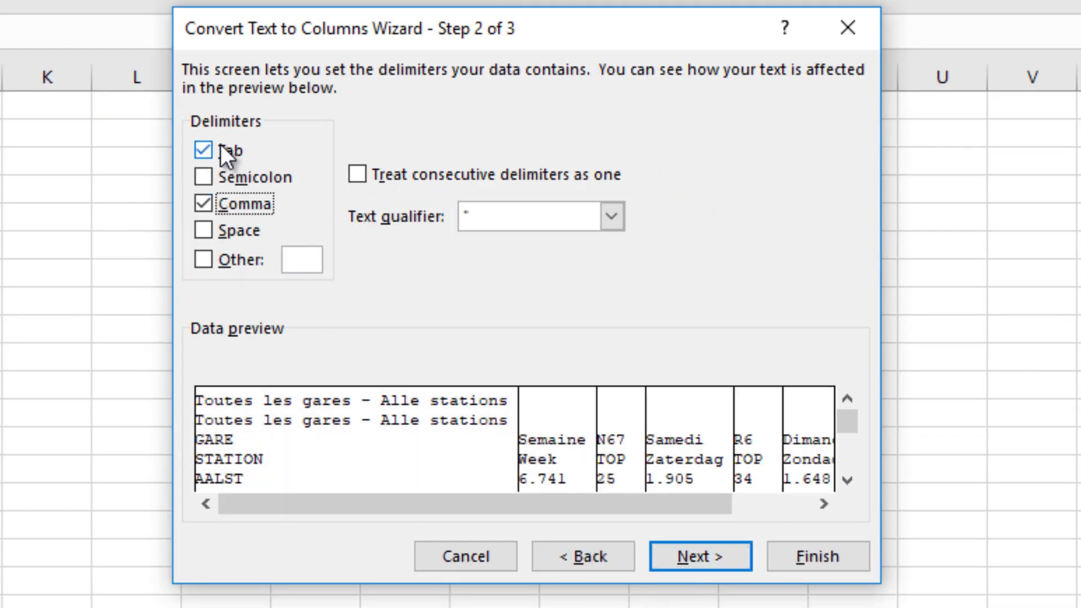
left_click(222, 146)
left_click(693, 557)
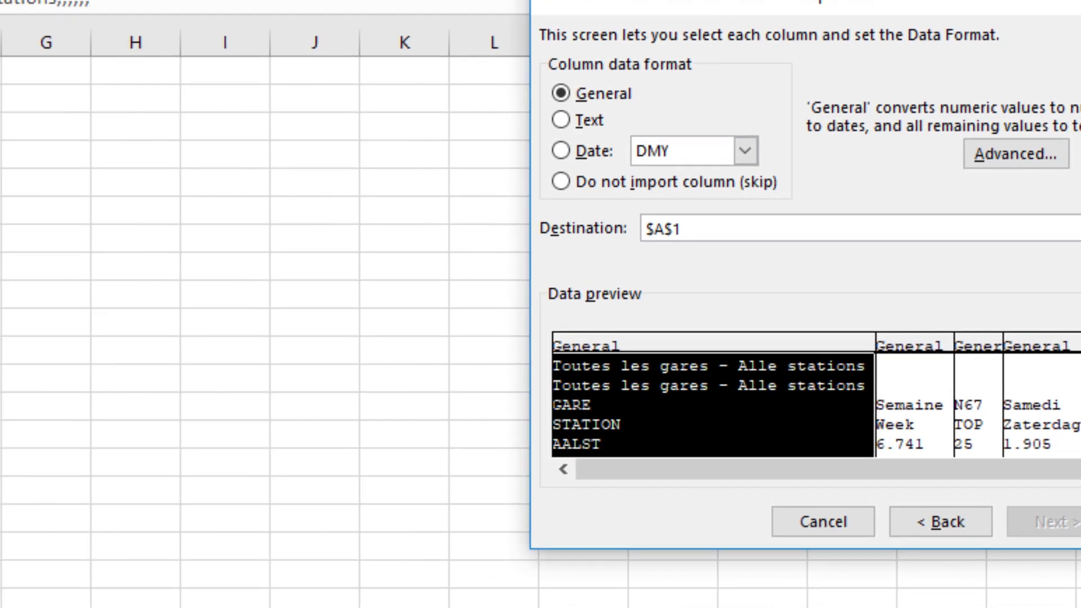
key("Return")
left_click(176, 376)
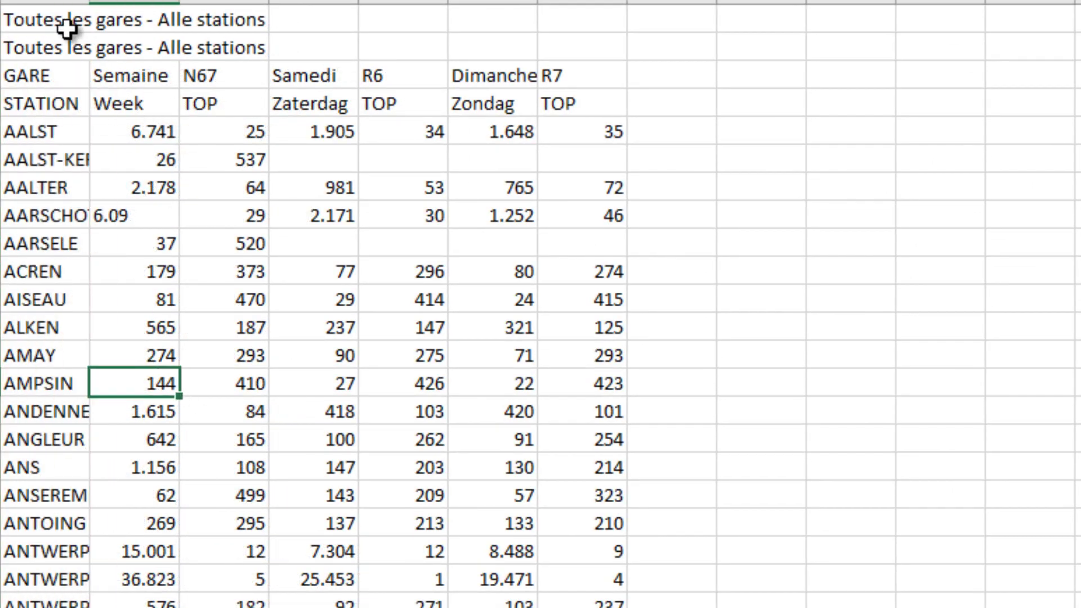
Step: Delete the two "Toutes les gares - Alle stations" title rows at the start of the sheet
left_click_drag(11, 46, 3, 31)
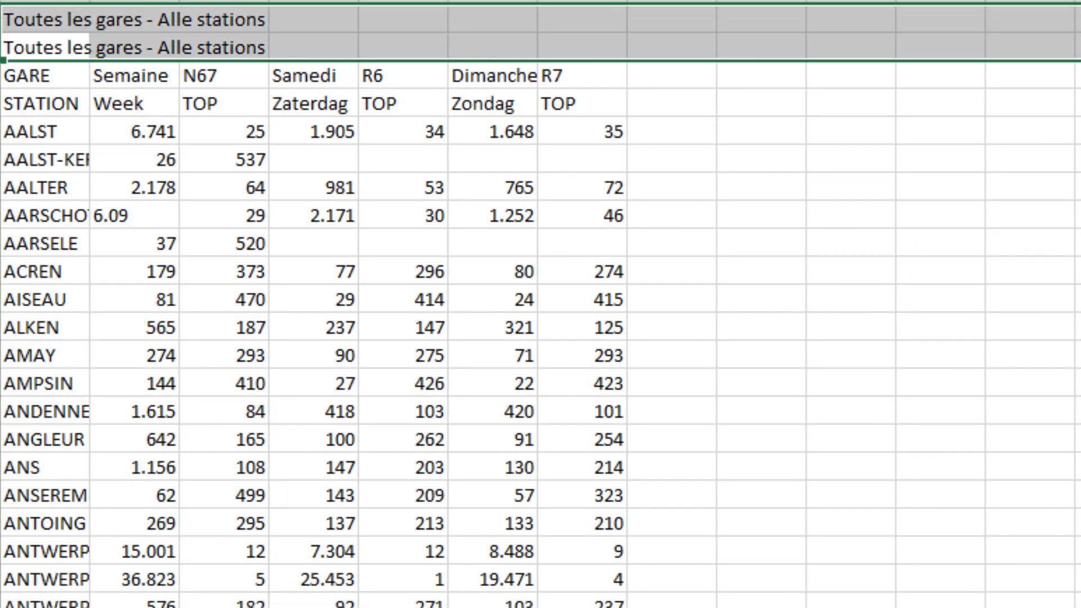
right_click(2, 34)
left_click(507, 242)
Step: Delete the page number row and the repeated title row below BARVAUX
scroll(251, 347, "down", 13)
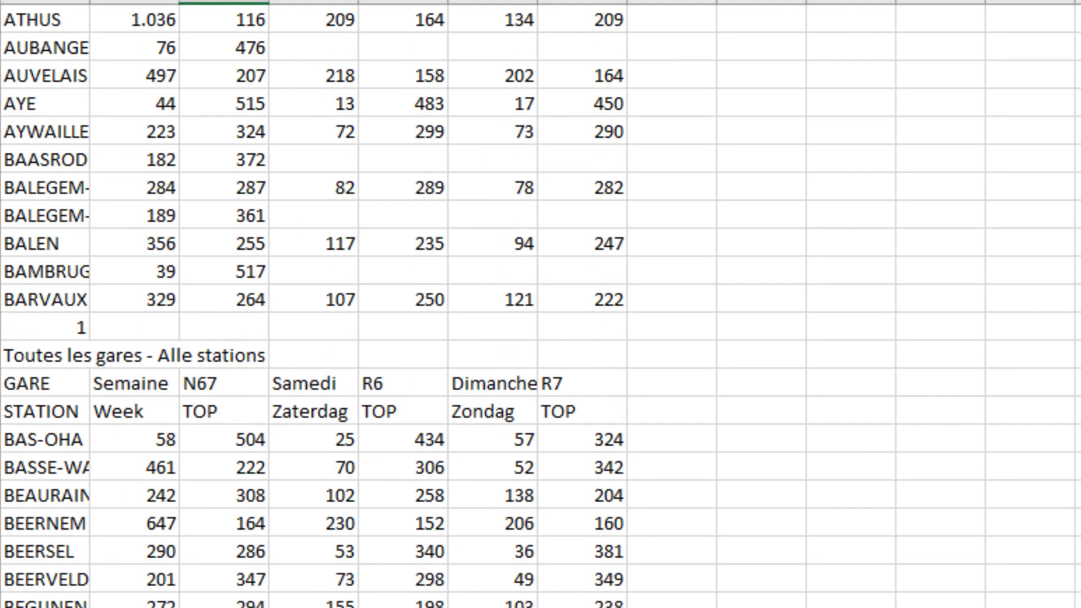
left_click_drag(2, 355, 1, 328)
right_click(2, 332)
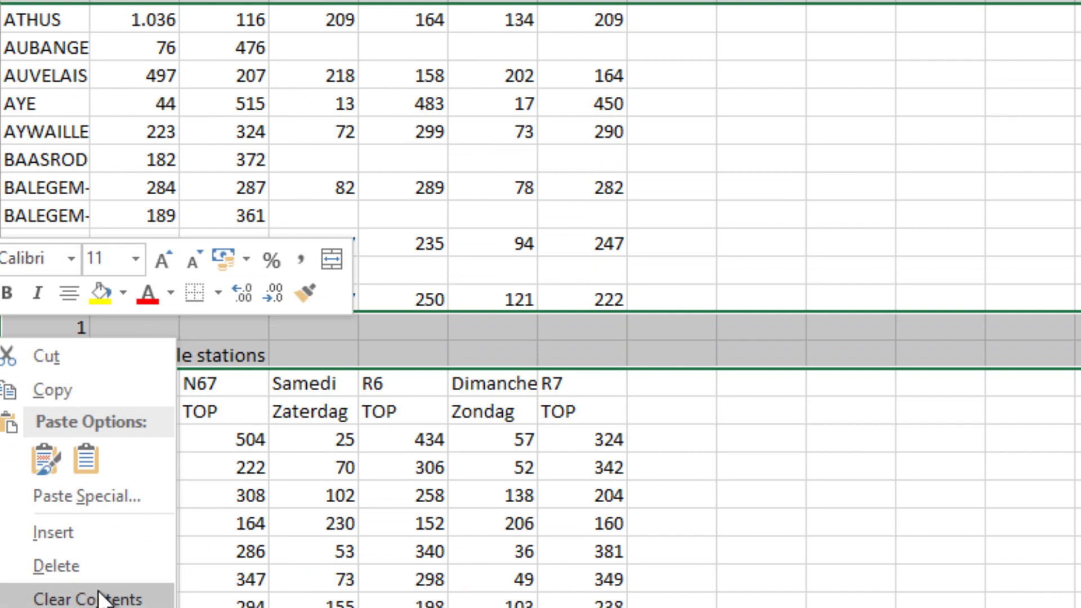
left_click(42, 564)
Step: Delete the two repeated GARE and STATION header rows between BARVAUX and BAS-OHA
left_click_drag(2, 355, 1, 328)
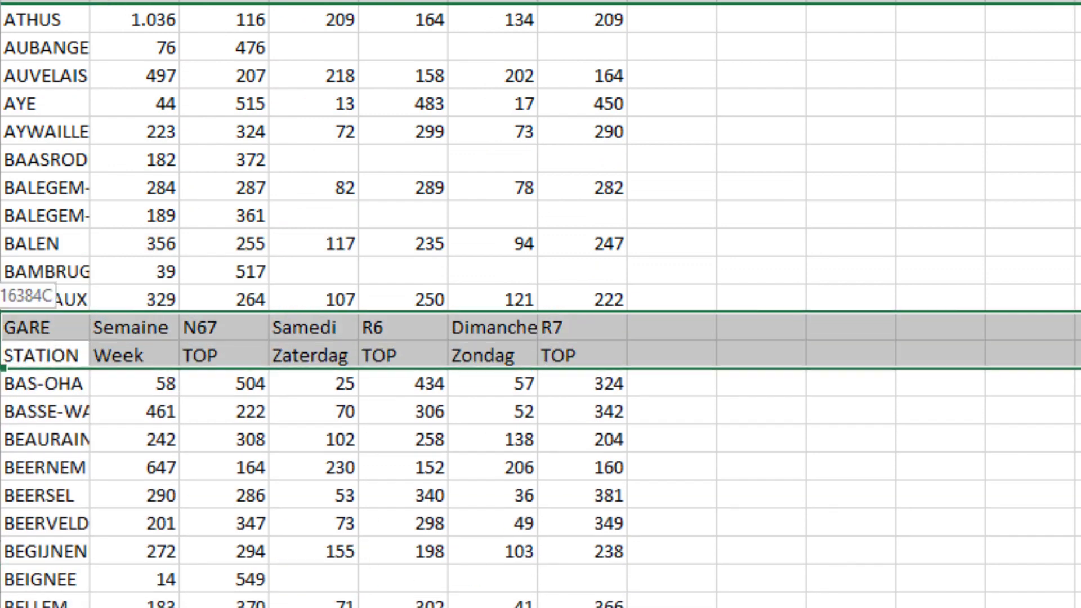
right_click(1, 334)
left_click(50, 565)
left_click(671, 550)
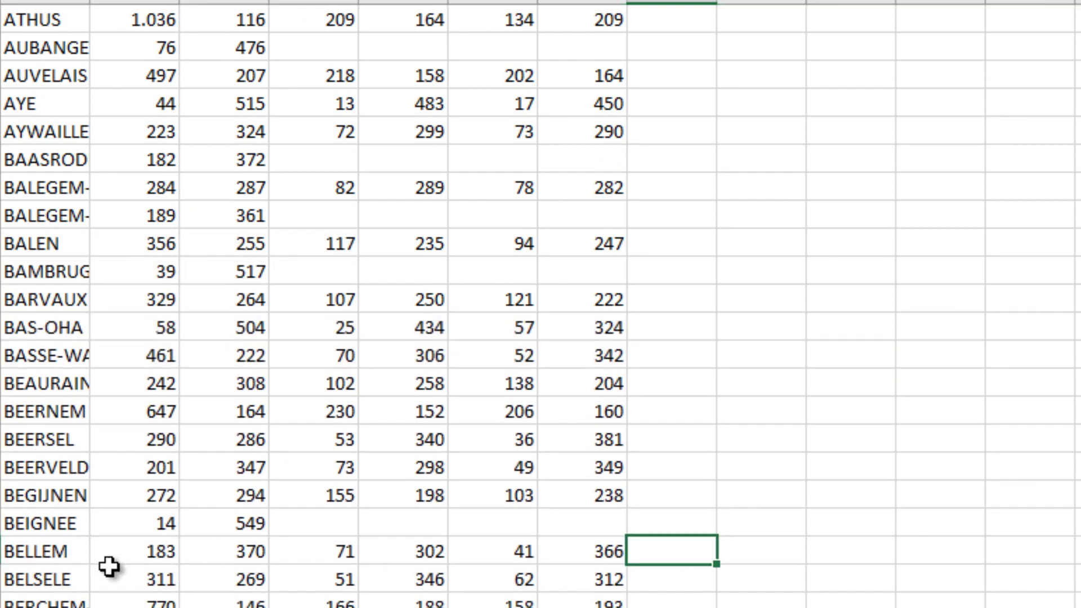
Step: Autofit column A to the station names and review the passenger figures in columns B to G from AALST down
double_click(102, 2)
scroll(664, 552, "up", 14)
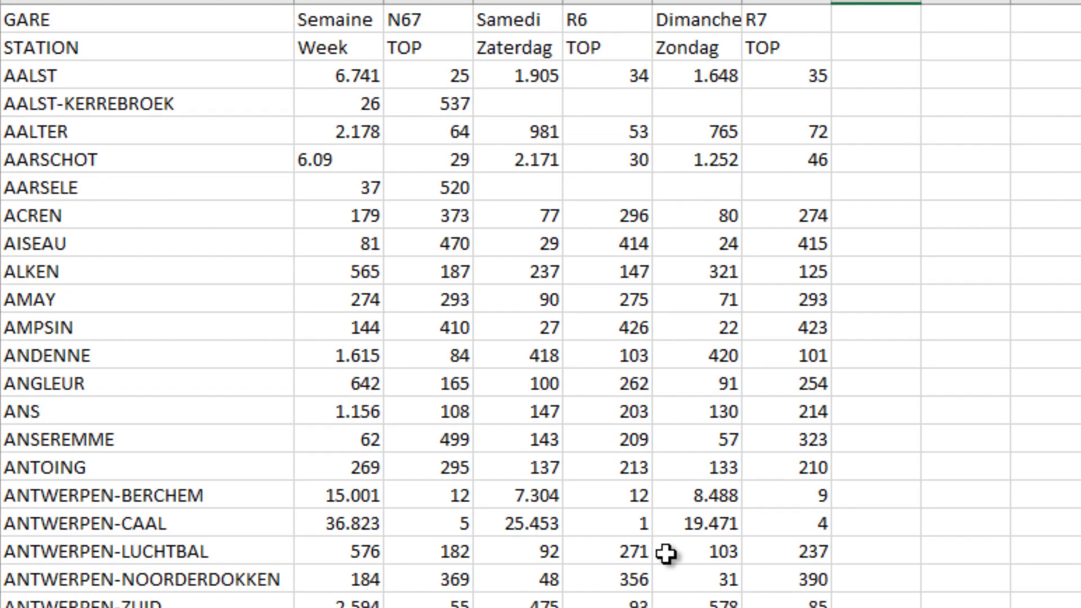
left_click_drag(359, 78, 787, 605)
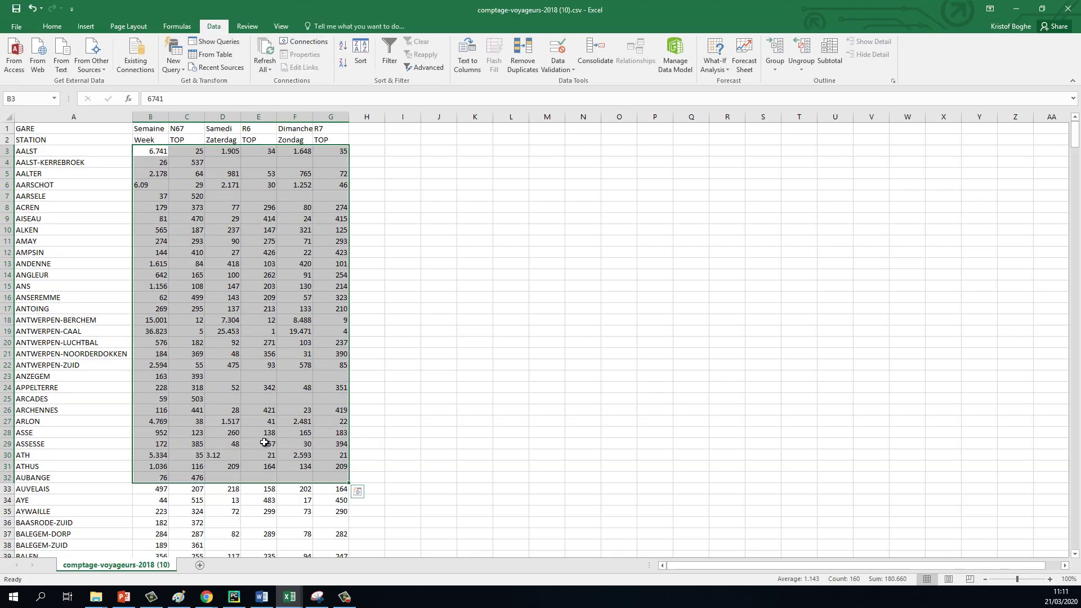
left_click(264, 442)
Step: Switch to PowerPoint, present slide 23 through to the start of slide 24, and end the slide show
left_click(124, 596)
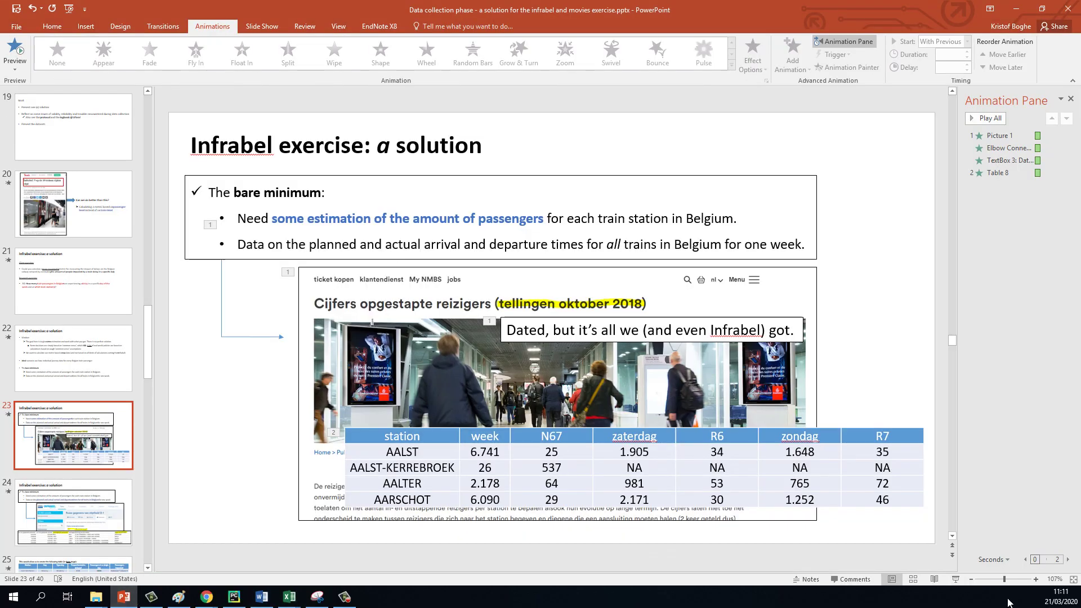
left_click(955, 579)
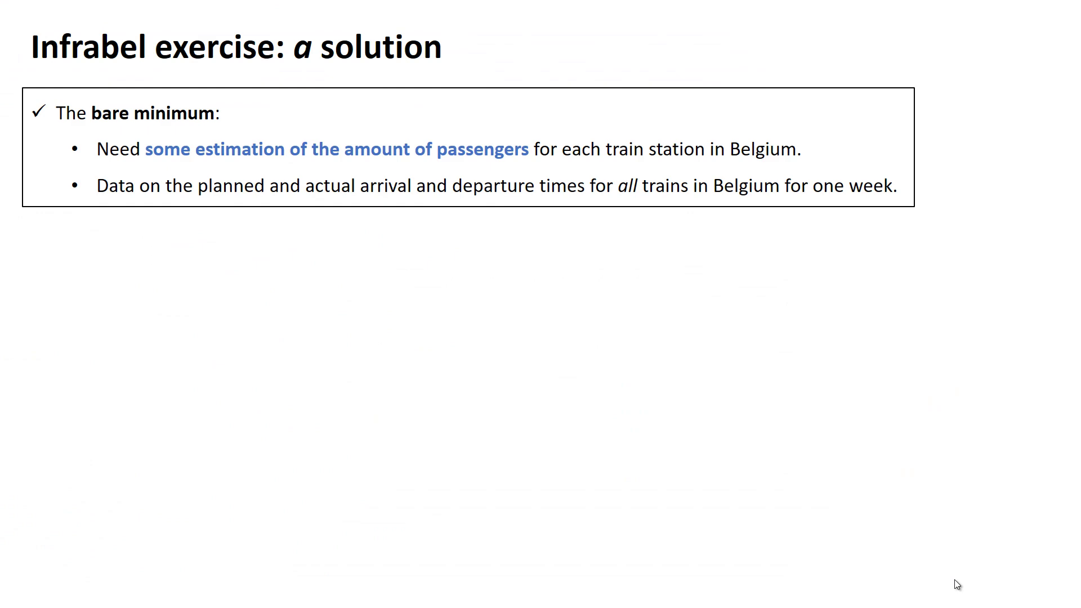
left_click(954, 579)
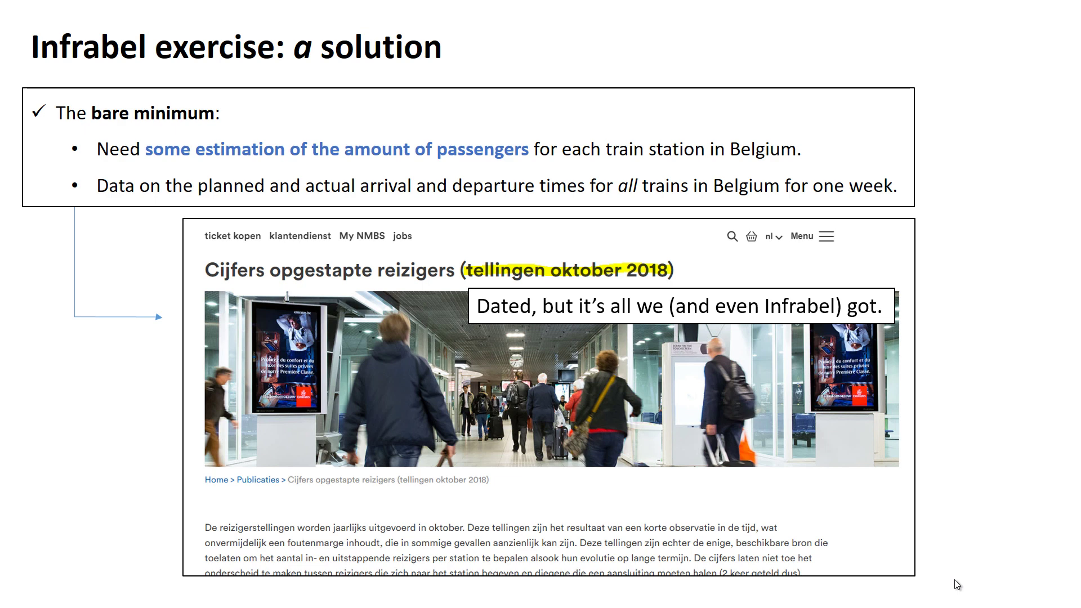
key("Right")
key("Right")
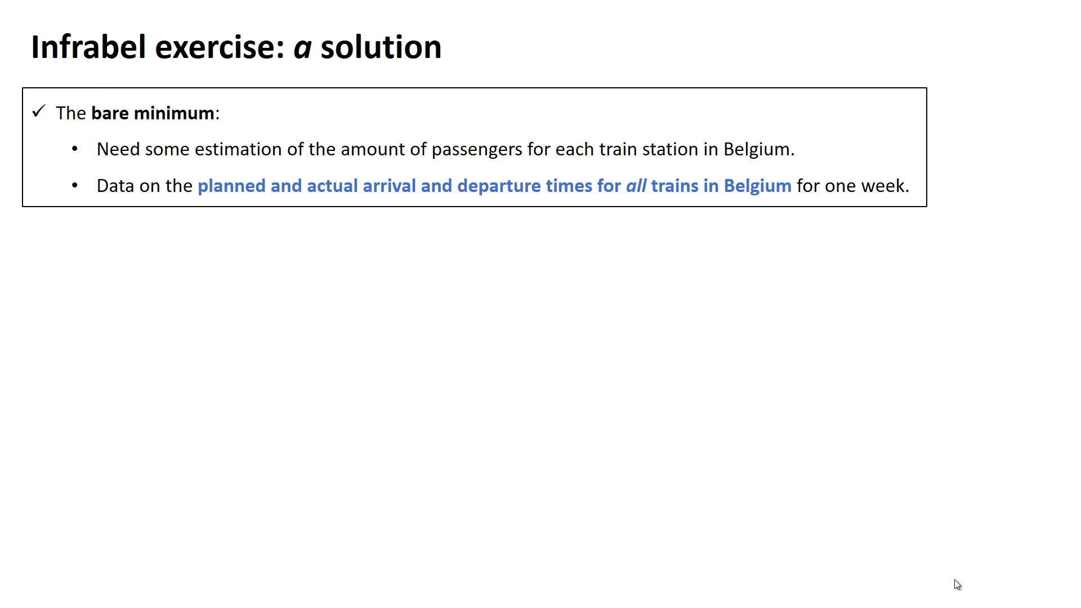
key("Escape")
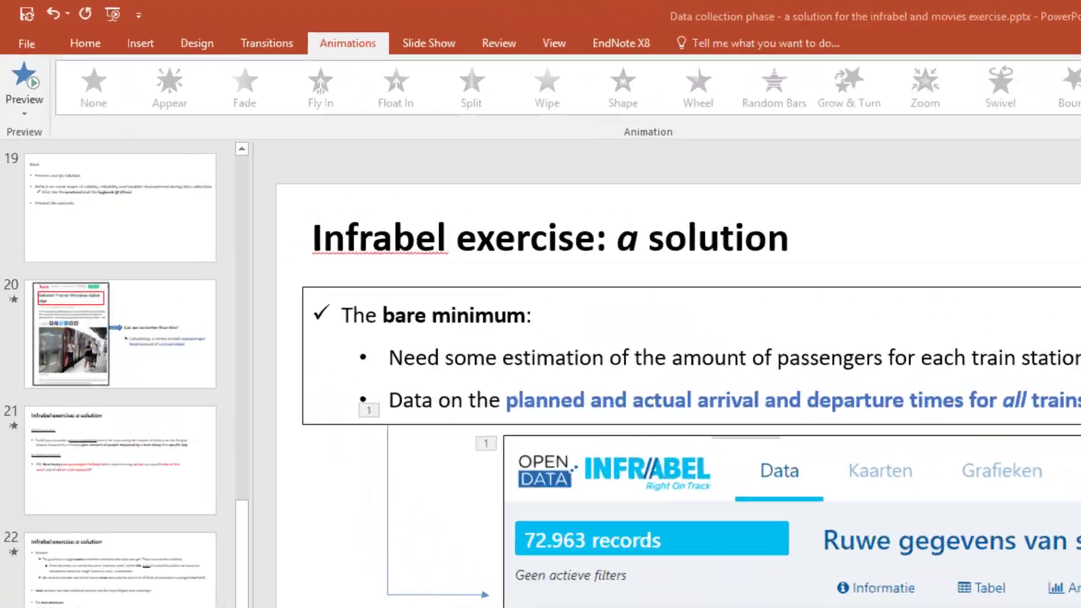
Step: Switch to Chrome and search the web for "open data infrabel"
left_click(207, 597)
left_click(577, 115)
type("open dat")
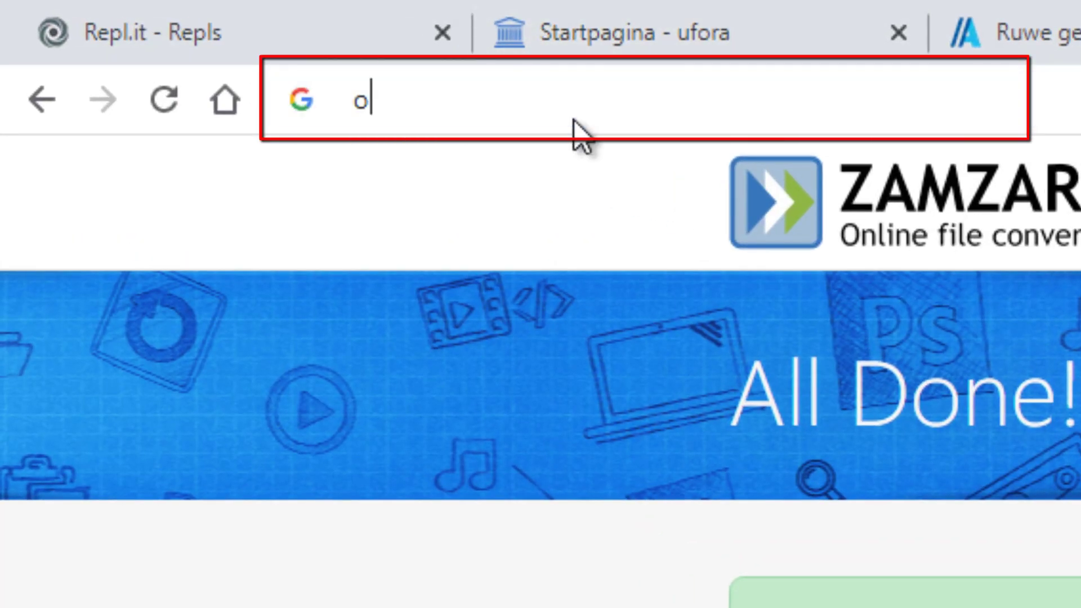
type("a infrazb")
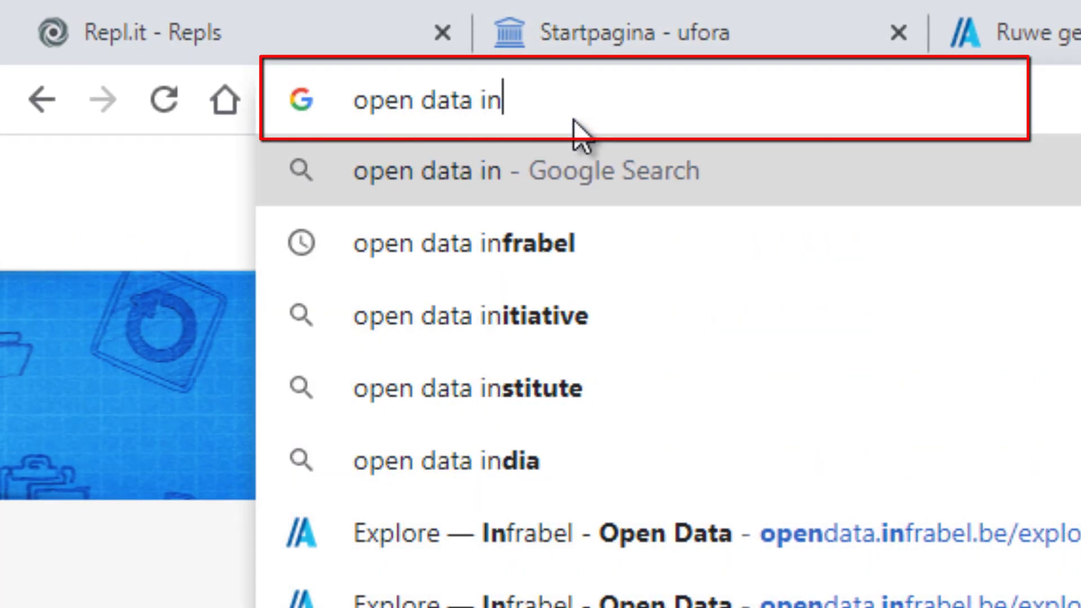
key("BackSpace")
key("BackSpace")
type("bel")
key("Return")
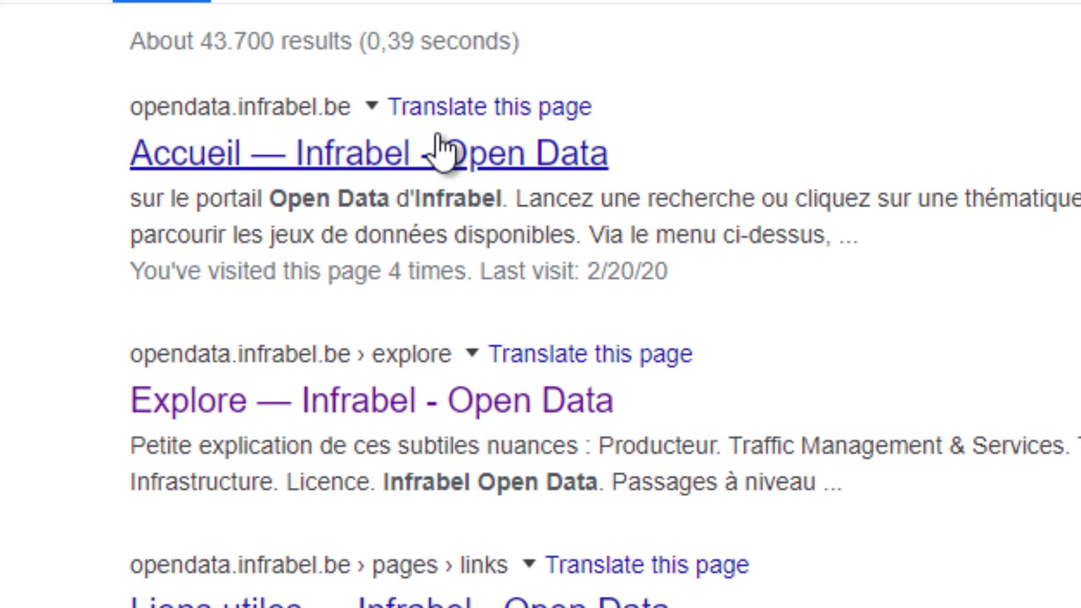
Step: Open the Infrabel Open Data portal and go to the "Ruwe gegevens van stiptheid D-1" dataset in its data catalogue
left_click(453, 152)
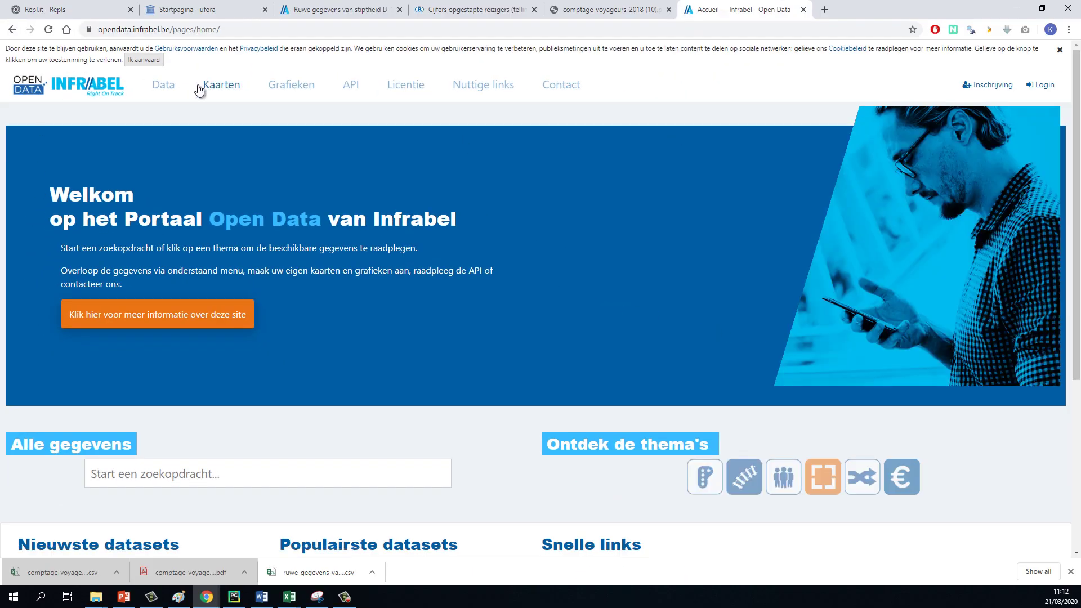
left_click(168, 86)
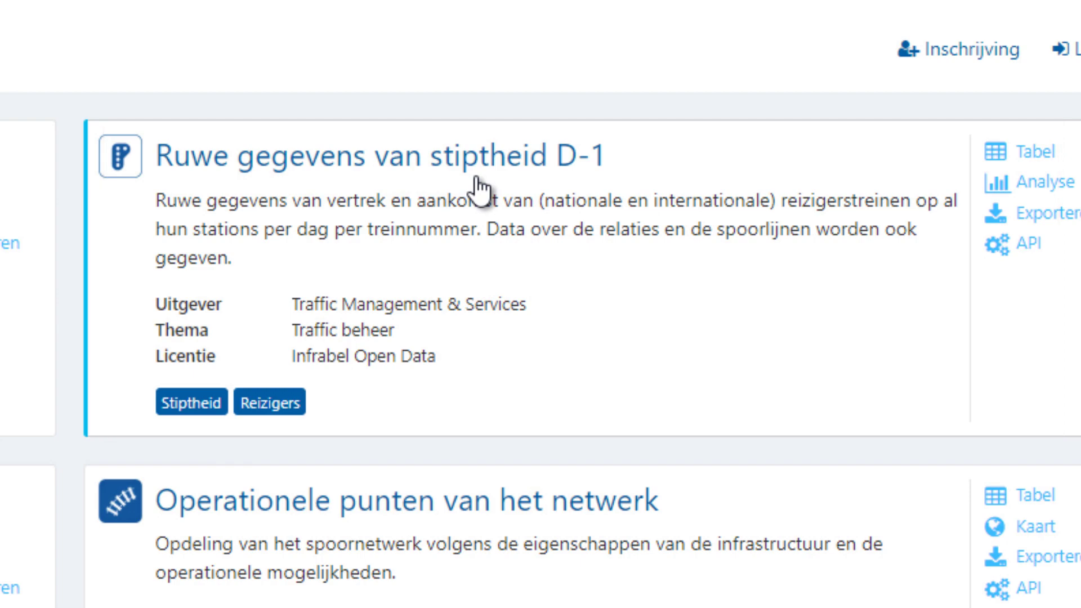
left_click(498, 175)
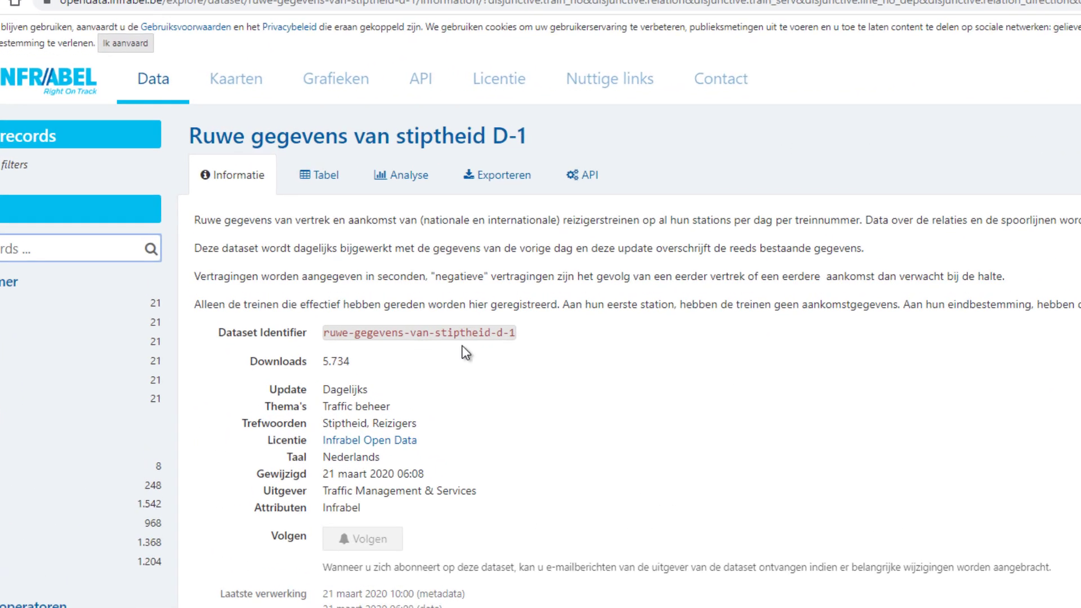
Step: Export the full punctuality dataset as CSV and open the downloaded file in Excel
left_click(661, 236)
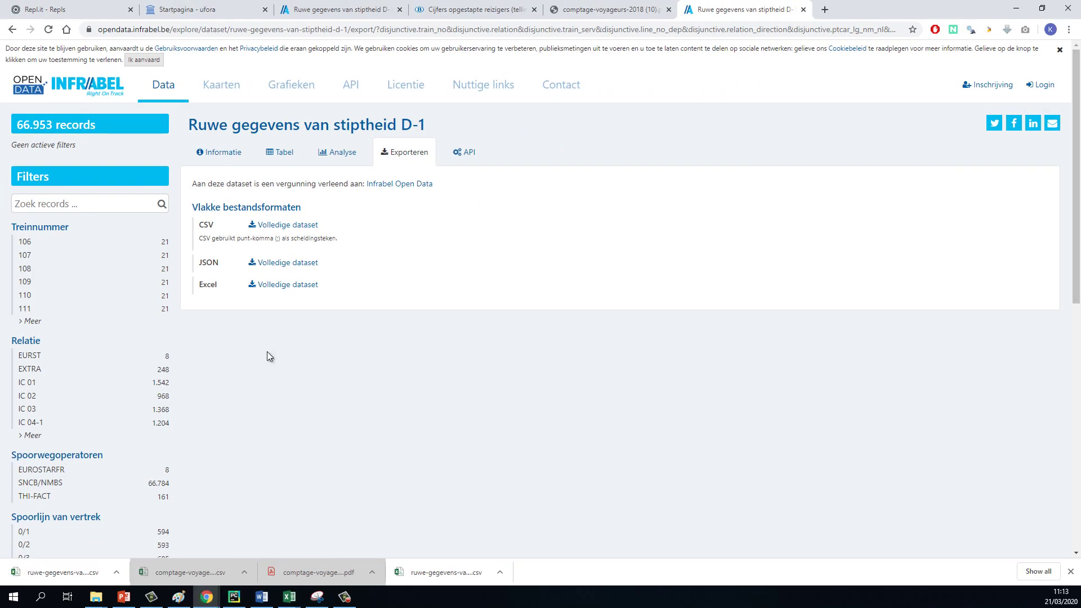
left_click(79, 572)
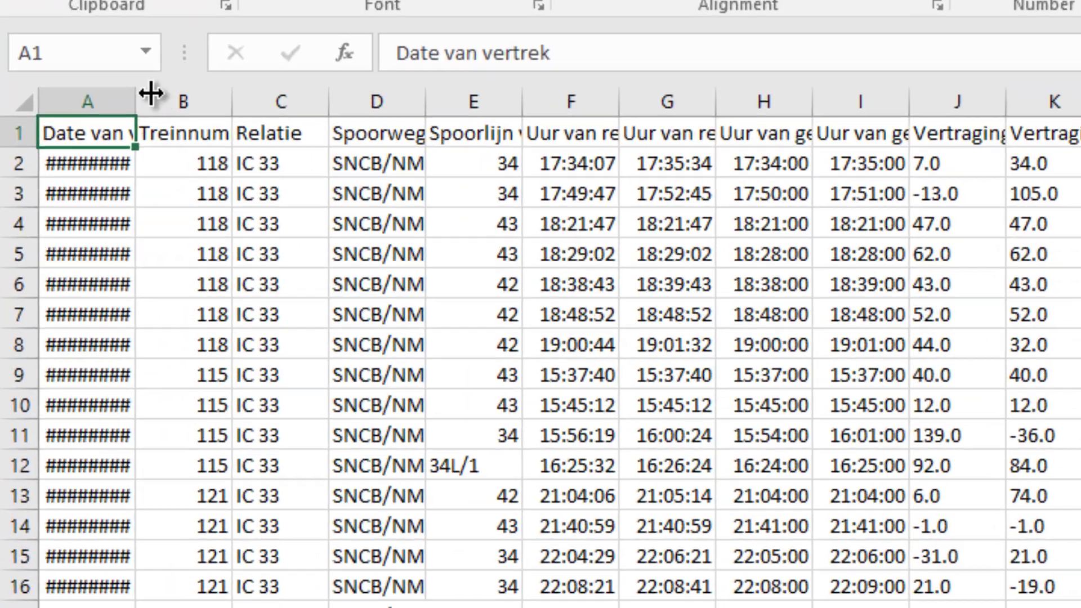
Step: Autofit columns A, D, E and F of the punctuality data to their contents
double_click(137, 94)
left_click_drag(489, 95, 490, 95)
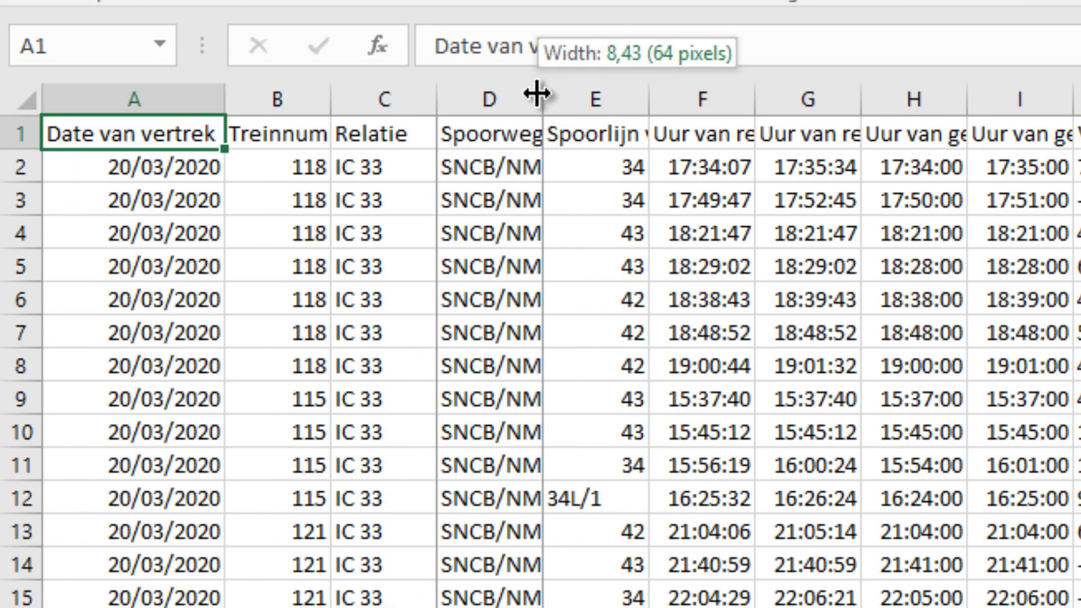
double_click(536, 94)
double_click(775, 96)
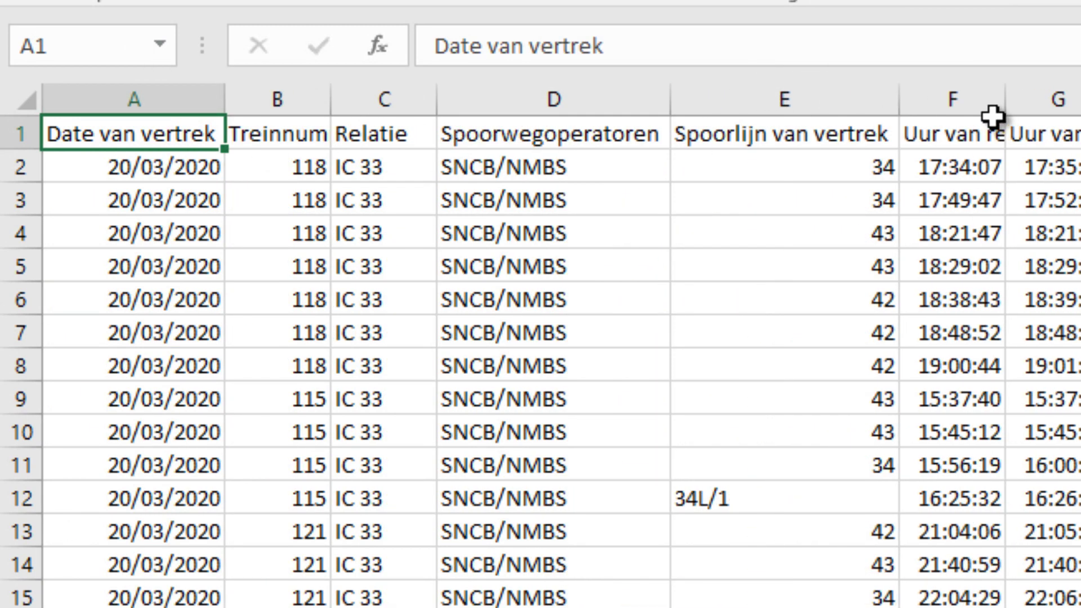
double_click(992, 97)
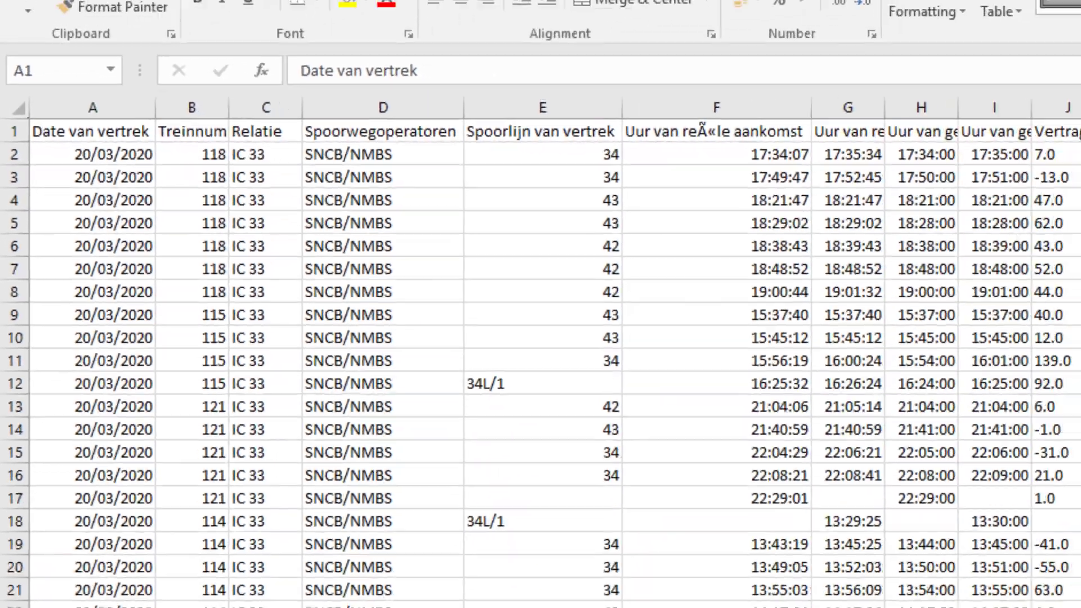
Step: Return to the dataset's general information in Chrome and highlight the sentence about its daily update
key("alt+Tab")
left_click(208, 163)
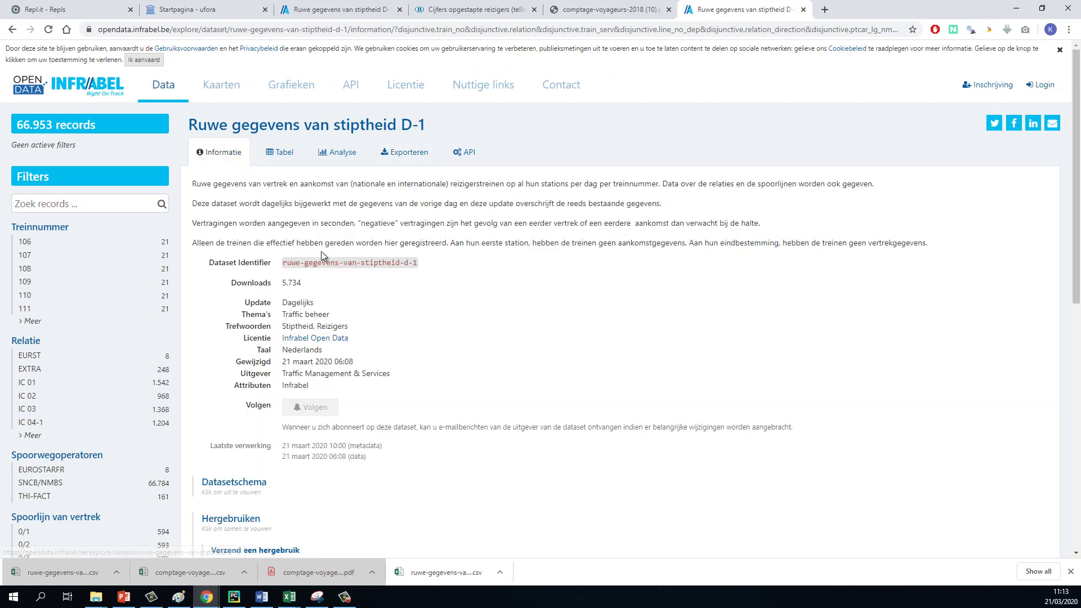
left_click_drag(209, 205, 478, 207)
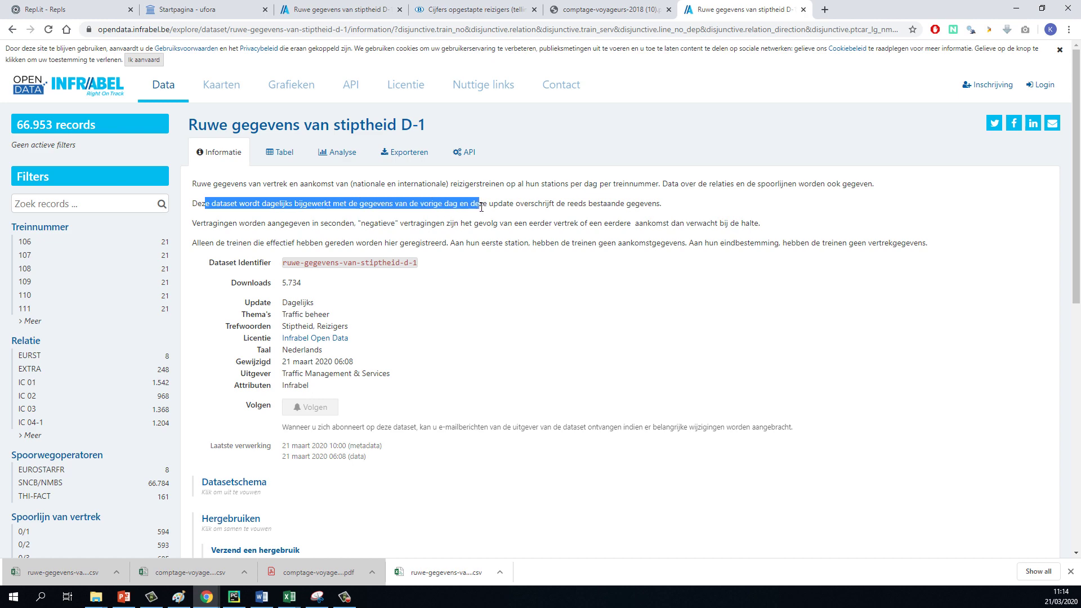
left_click(479, 207)
Step: Switch back to the ruwe-gegevens-van-stiptheid-d-1 workbook and examine the departure date and actual arrival time columns
mouse_move(292, 599)
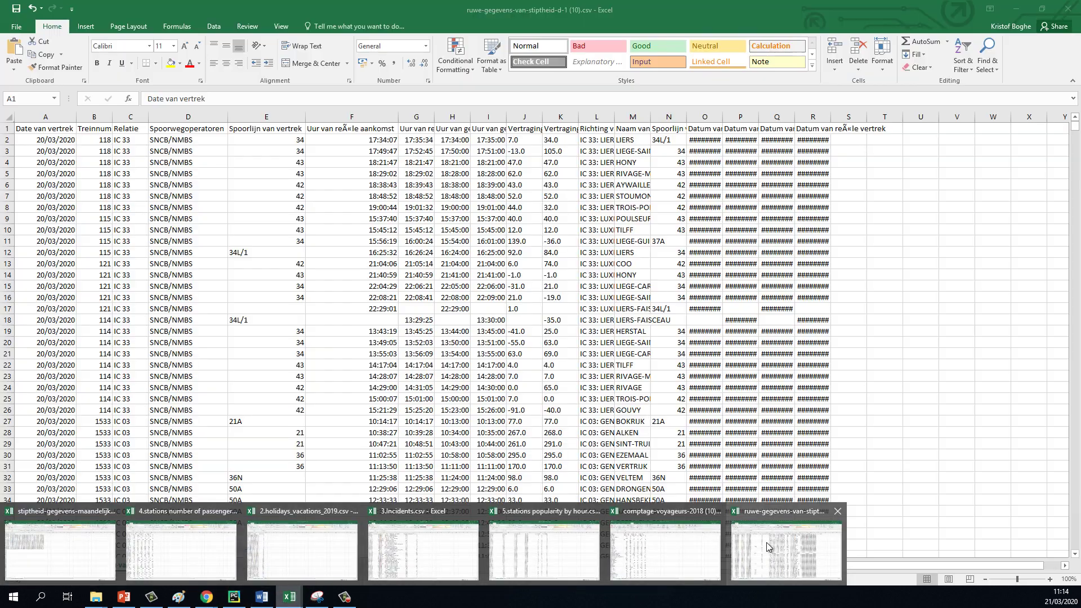
left_click(768, 544)
left_click(72, 216)
left_click(239, 286)
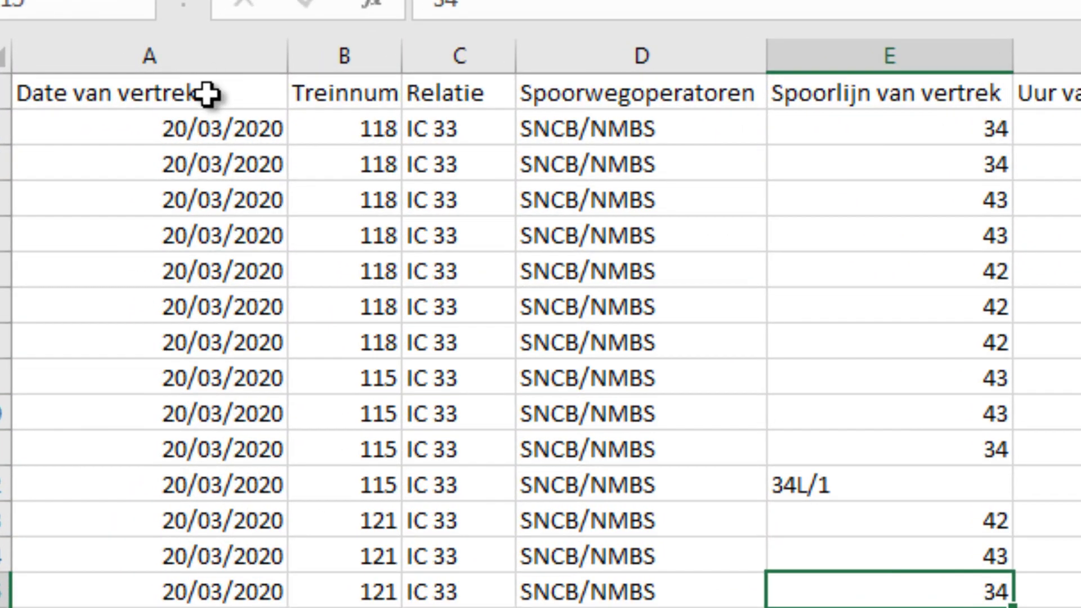
left_click(54, 128)
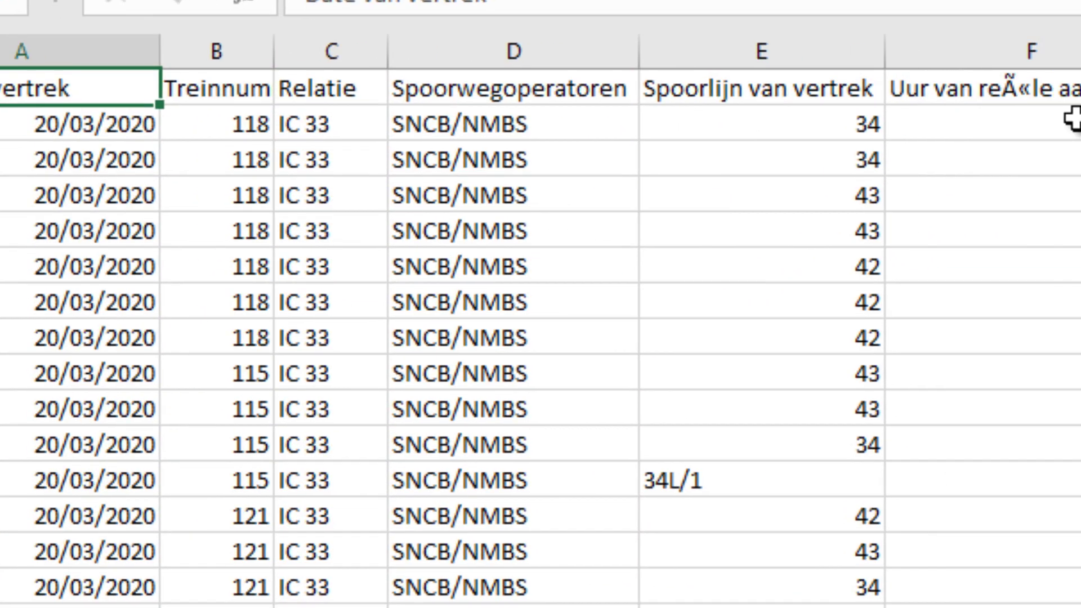
left_click(888, 92)
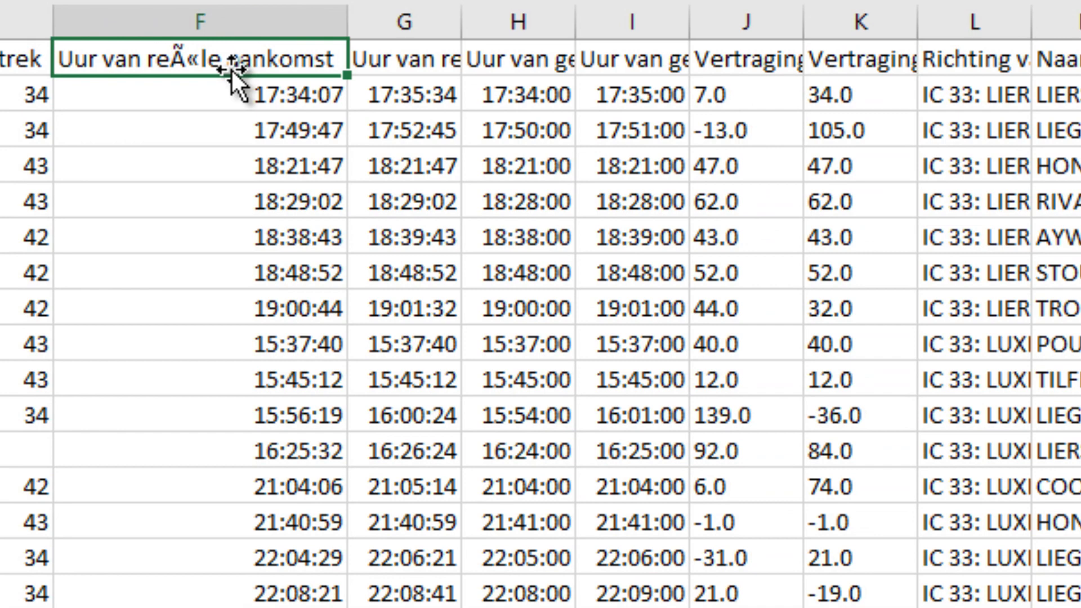
left_click(232, 92)
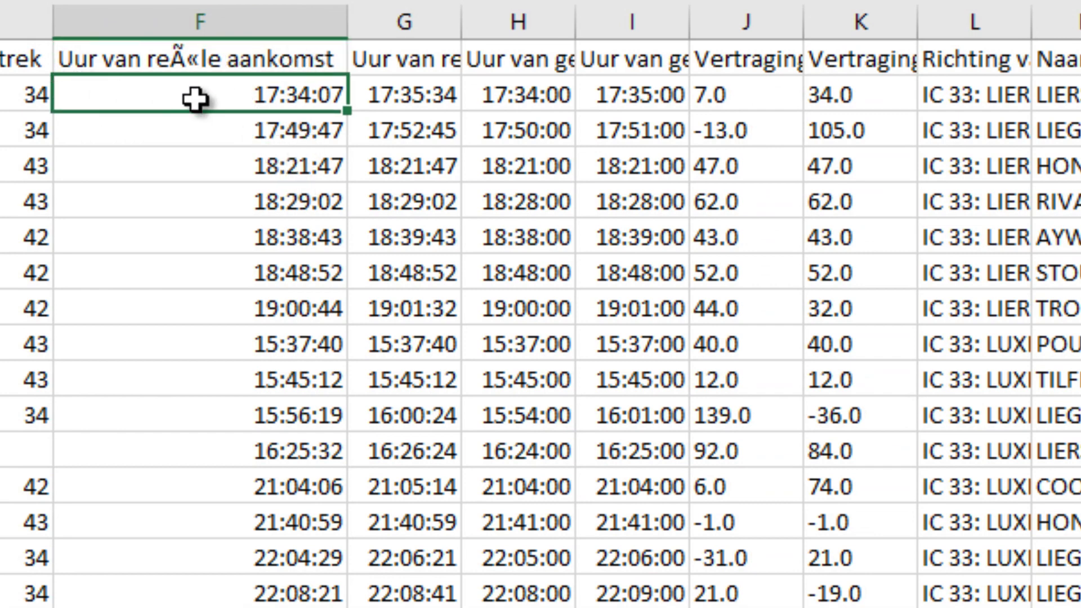
Step: Autofit columns G, H and I, covering the actual departure, planned arrival and planned departure times
left_click(394, 20)
double_click(460, 22)
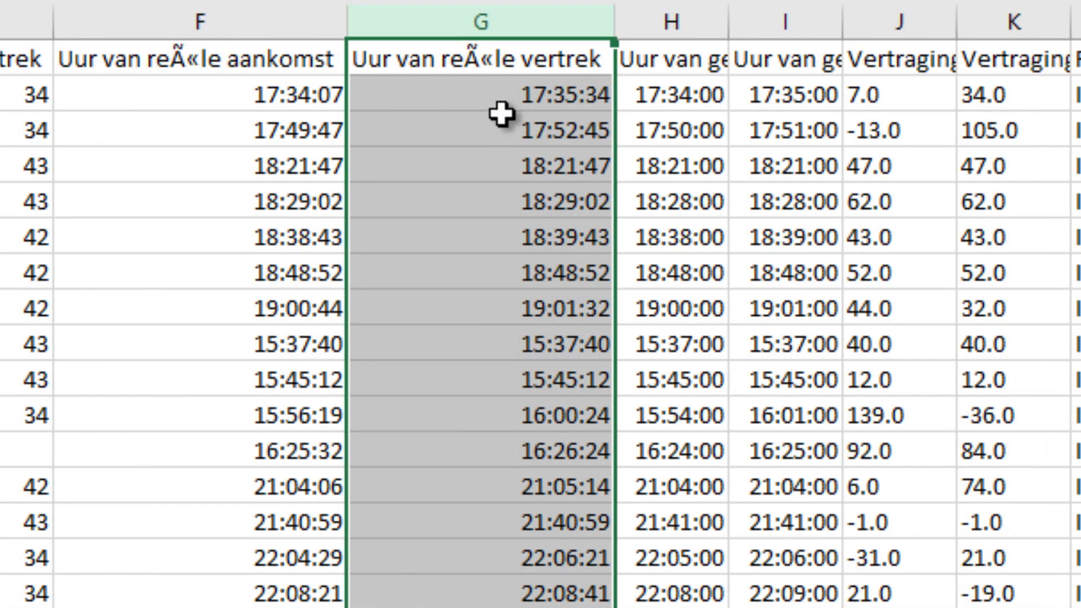
left_click(498, 108)
key("Right")
double_click(726, 22)
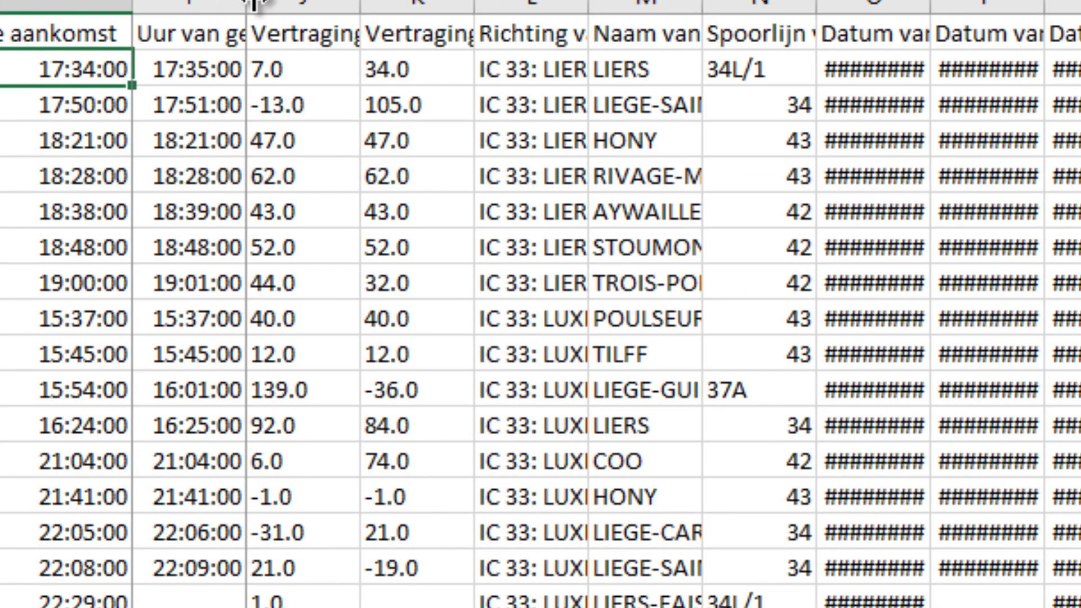
double_click(1053, 25)
left_click(272, 75)
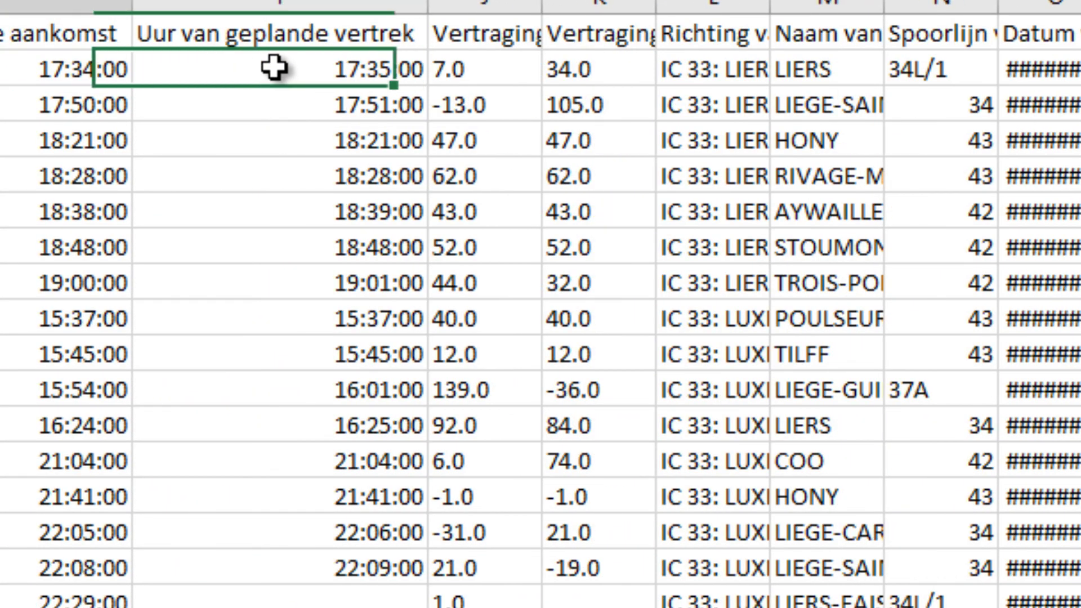
Step: Autofit column J, "Vertraging bij aankomst", and fill the whole column yellow
key("Right")
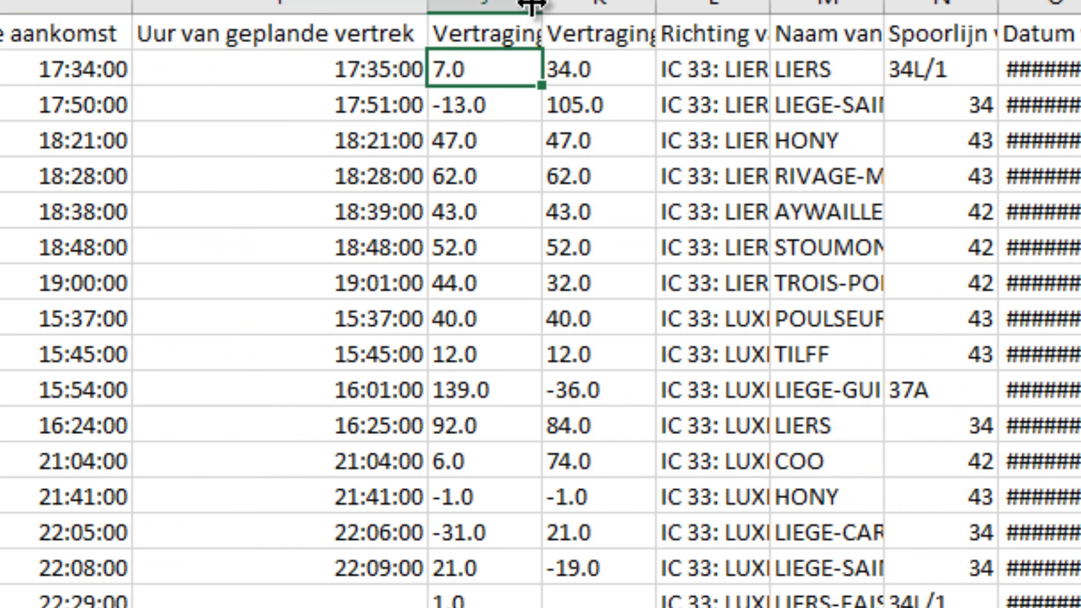
double_click(539, 7)
left_click(525, 6)
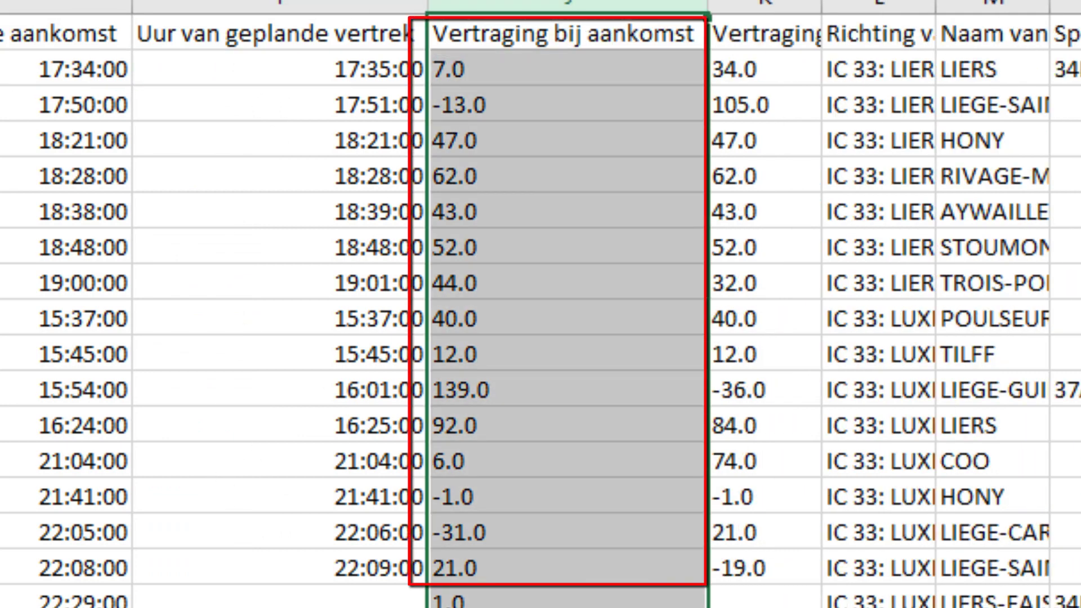
key("F4")
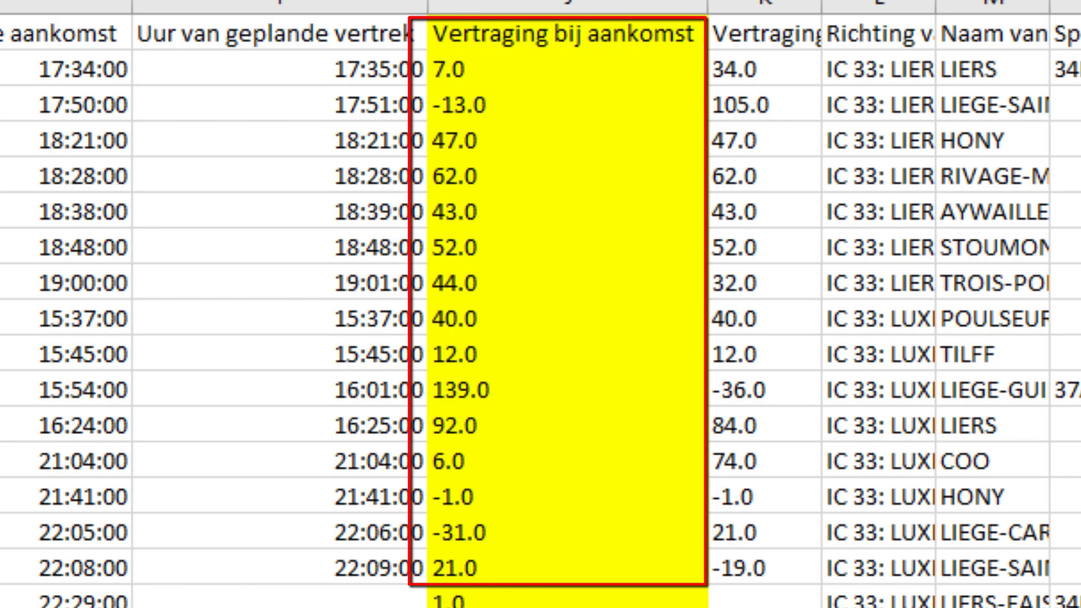
Step: Autofit column M, "Naam van de halte", and fill the whole column blue
double_click(1049, 7)
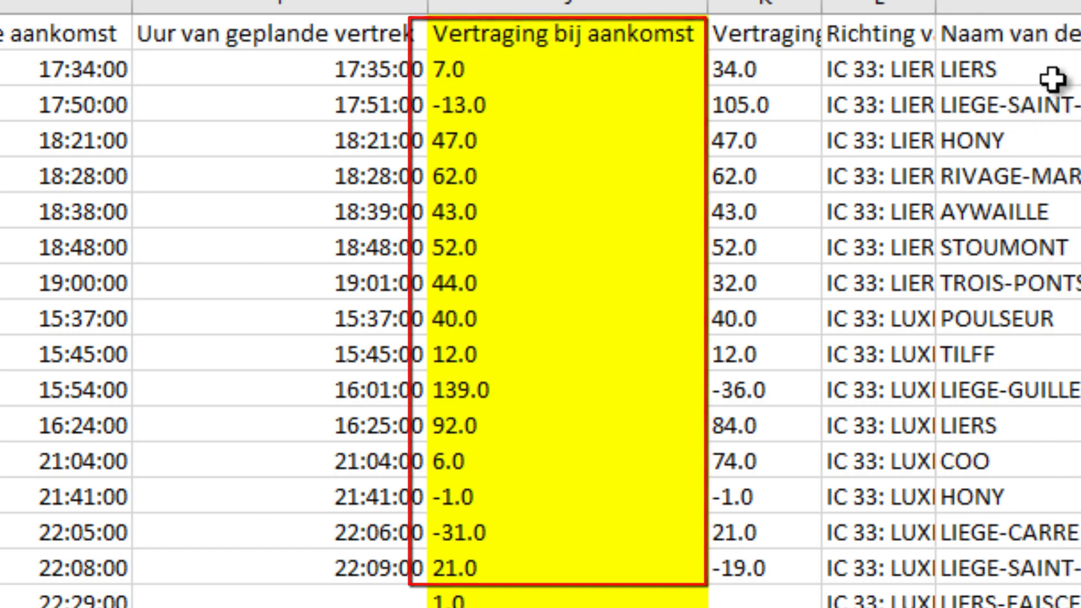
left_click(1051, 7)
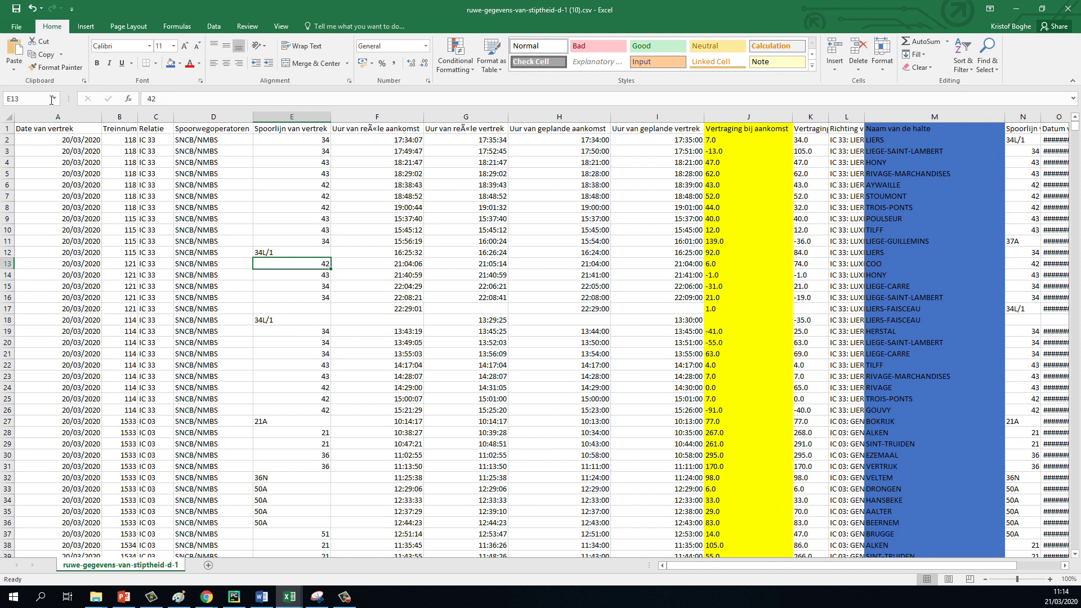
Step: Check the "Date van vertrek" column and switch to the PowerPoint presentation
left_click(71, 115)
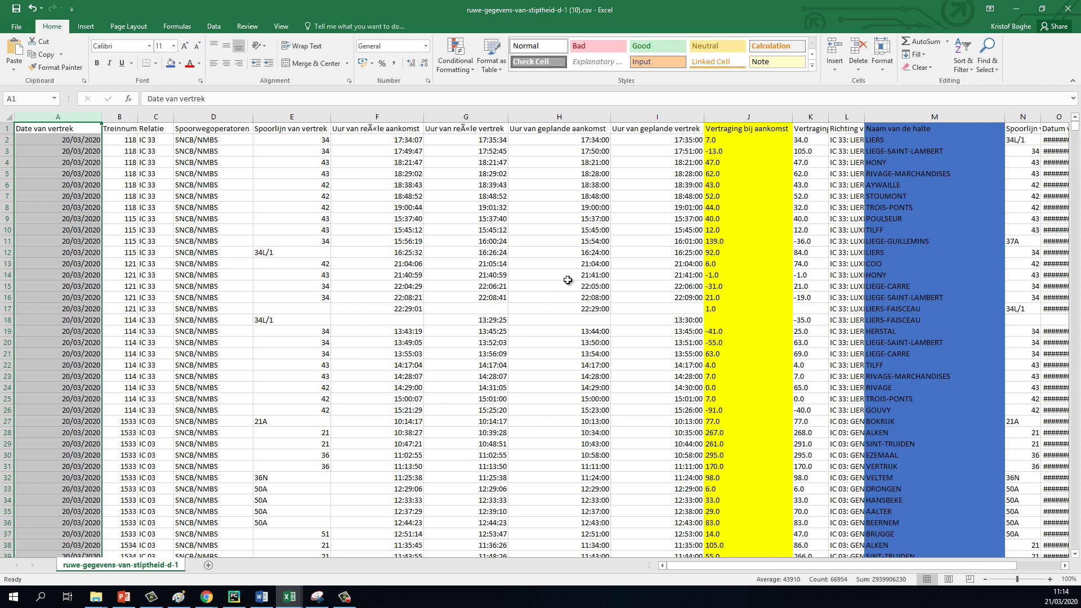
left_click(601, 272)
left_click(133, 600)
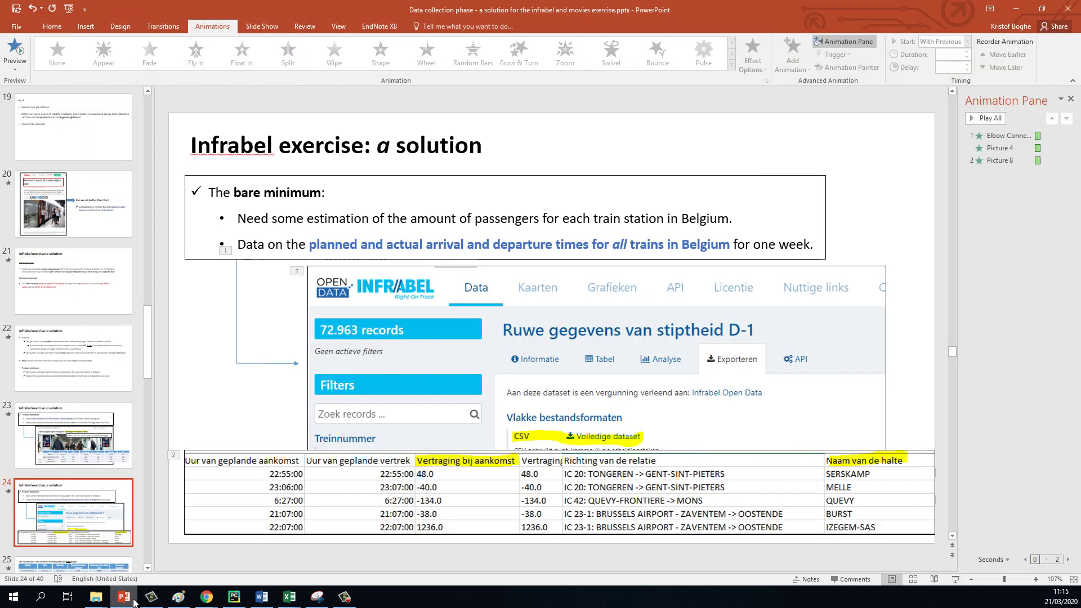
Step: Go to slide 25 with the station delay and passenger table and start the slide show from it
key("Down")
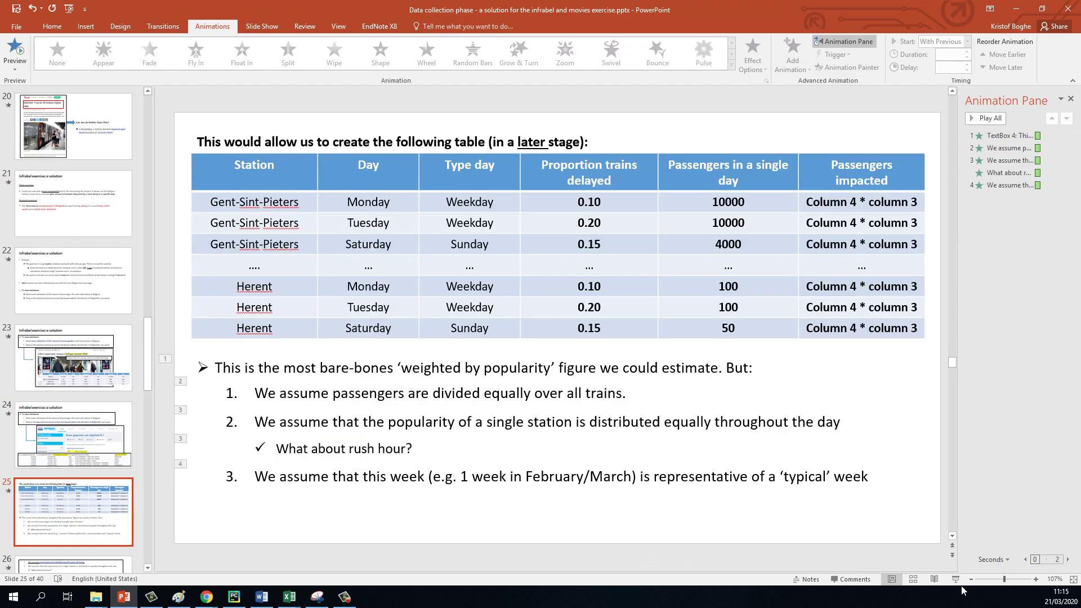
left_click(955, 579)
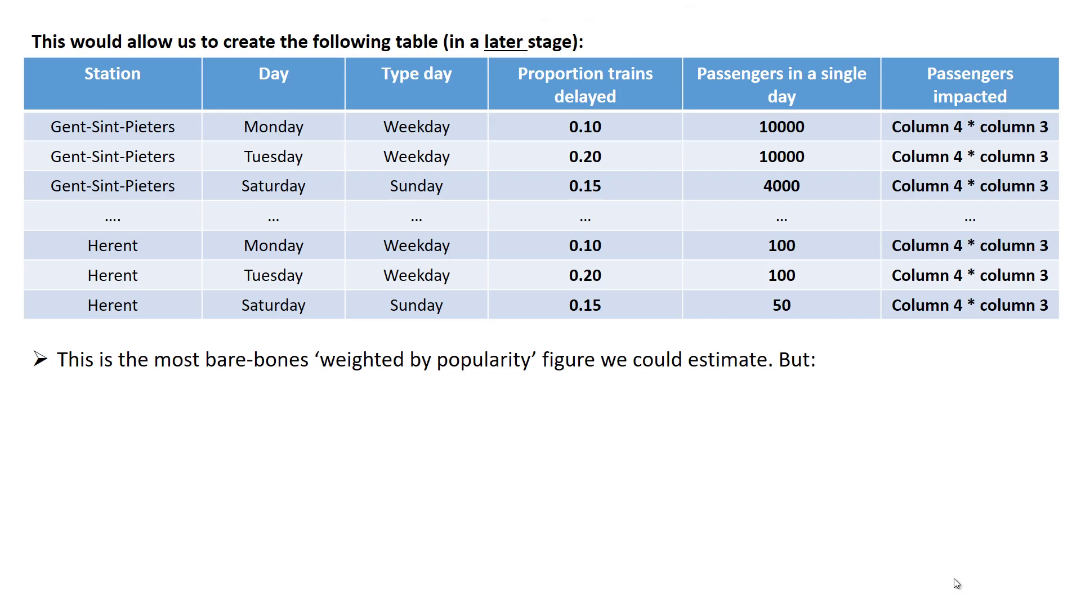
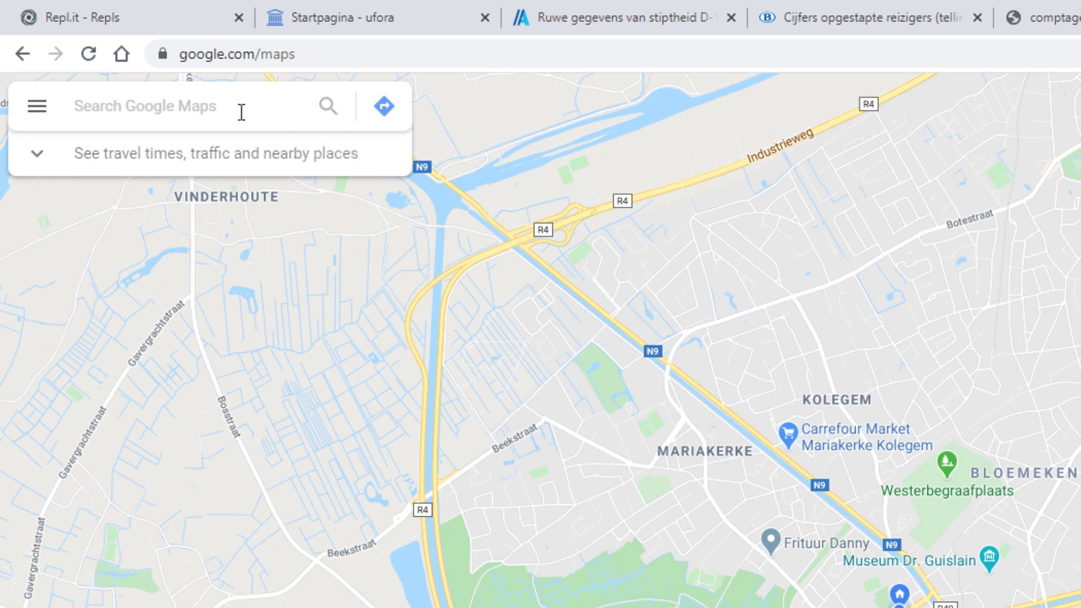
Step: Search Google Maps for "gent", open the Gent Sint-Pietersstation result and look through its details for popularity data
left_click(241, 112)
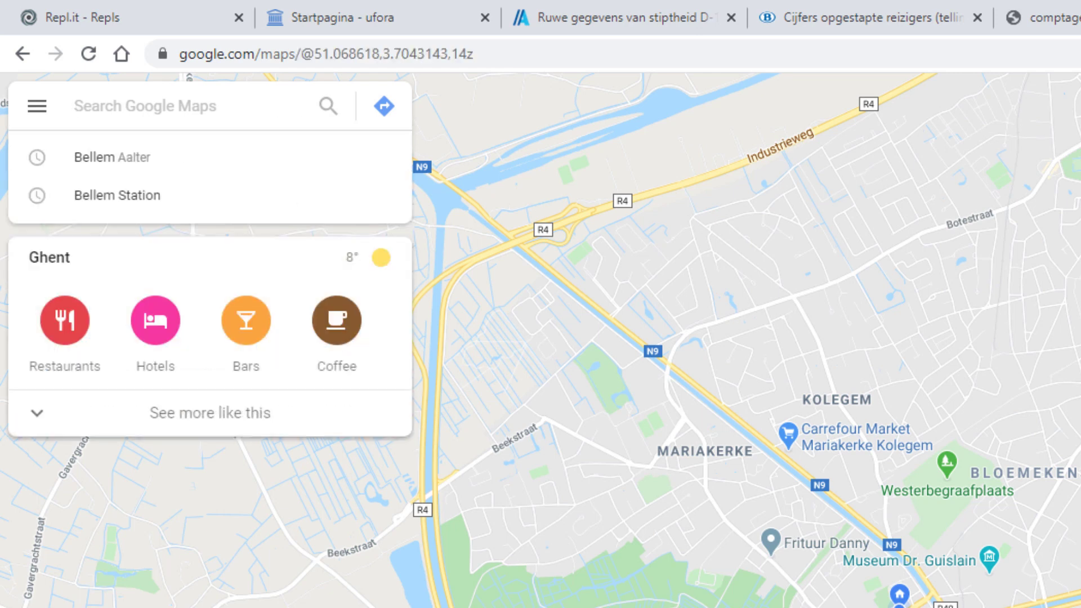
type("gent")
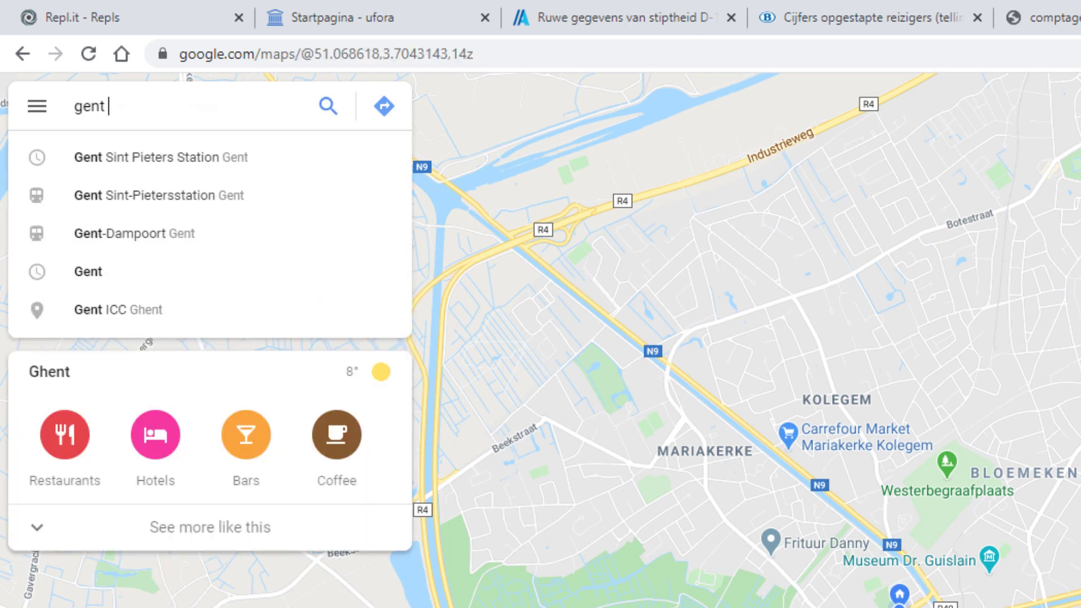
left_click(134, 202)
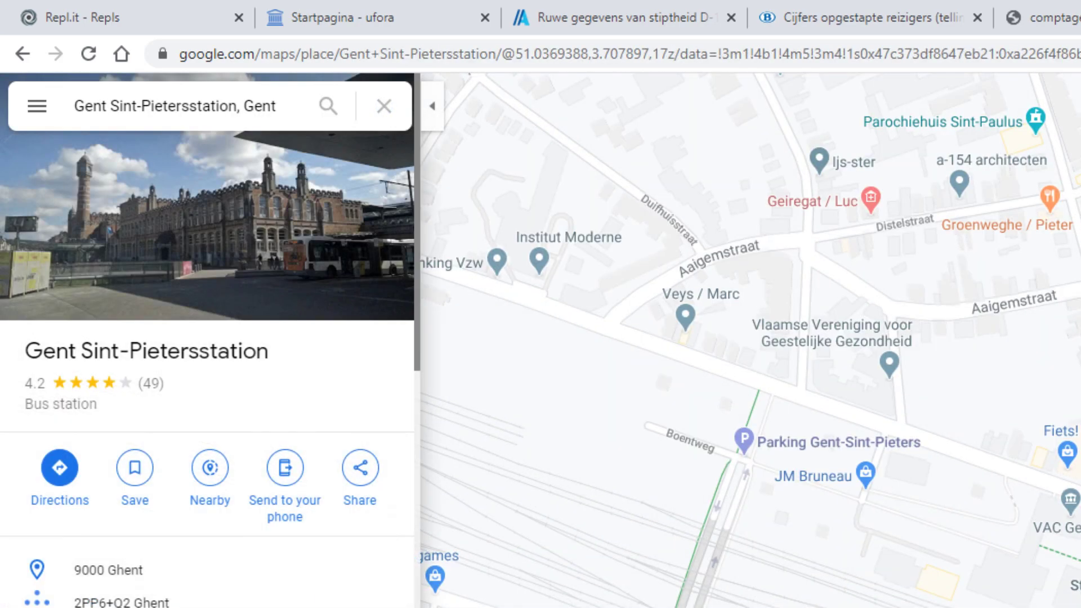
scroll(383, 536, "down", 8)
scroll(225, 337, "down", 5)
scroll(261, 226, "up", 15)
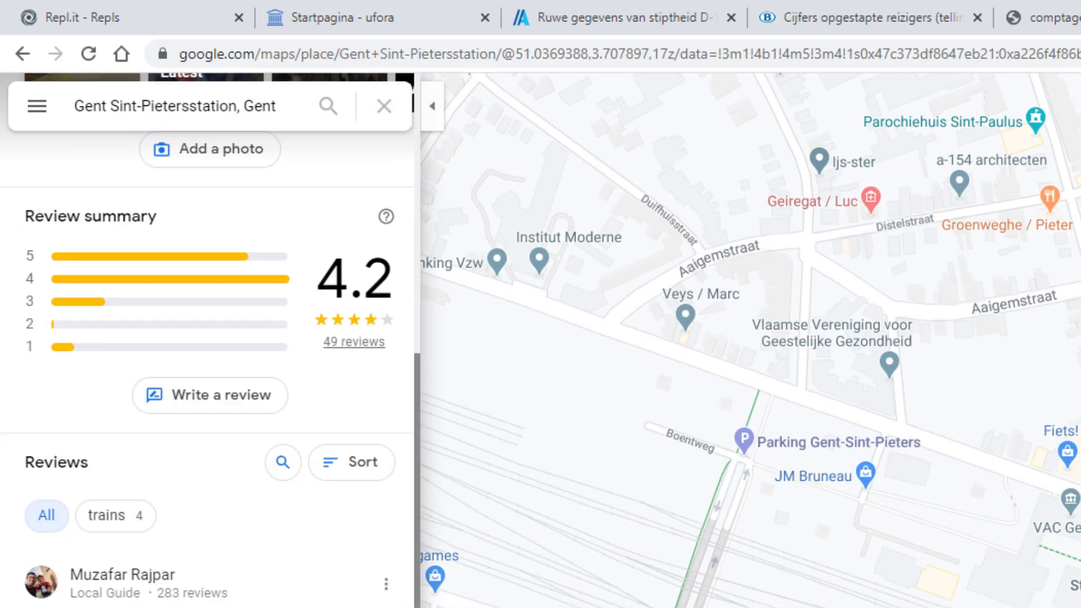
Step: Search for "gent" again, open the Gent-Sint-Pieters transit station and bring its popular times chart into view
left_click(261, 105)
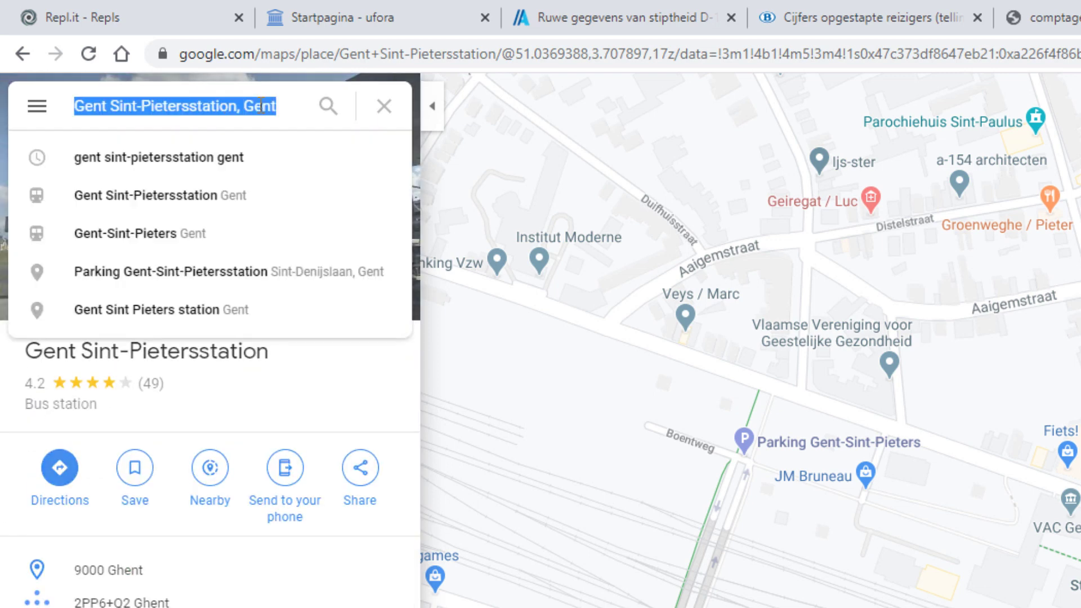
type("gent")
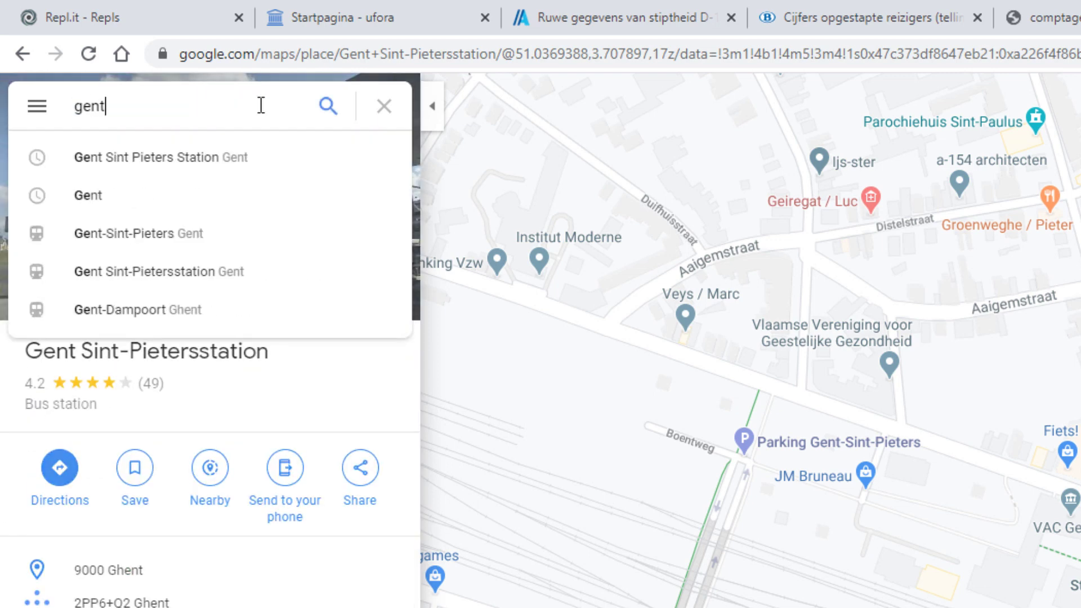
left_click(264, 244)
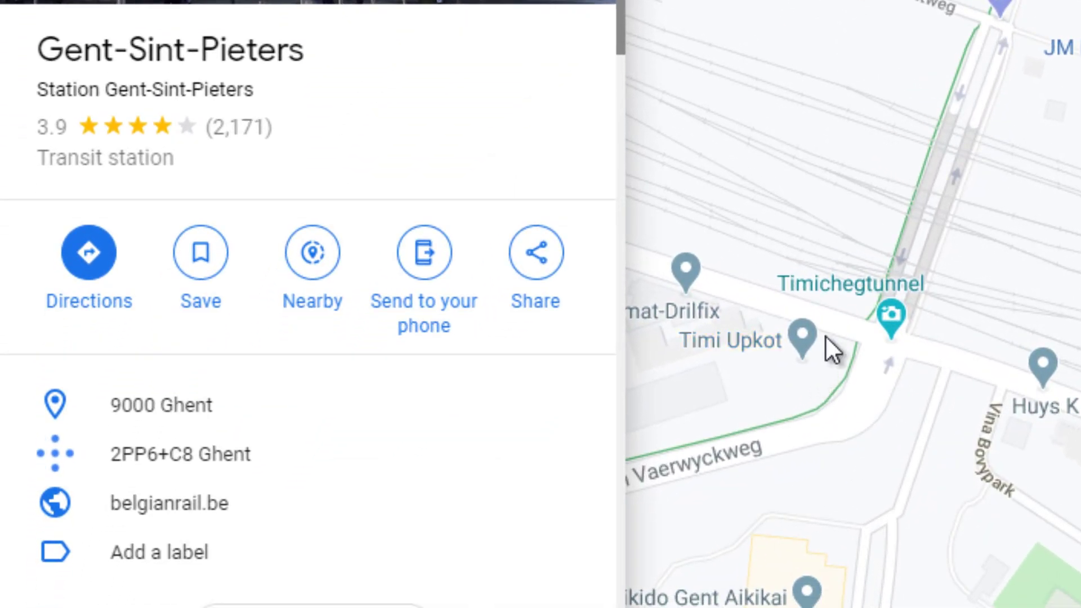
scroll(206, 504, "down", 5)
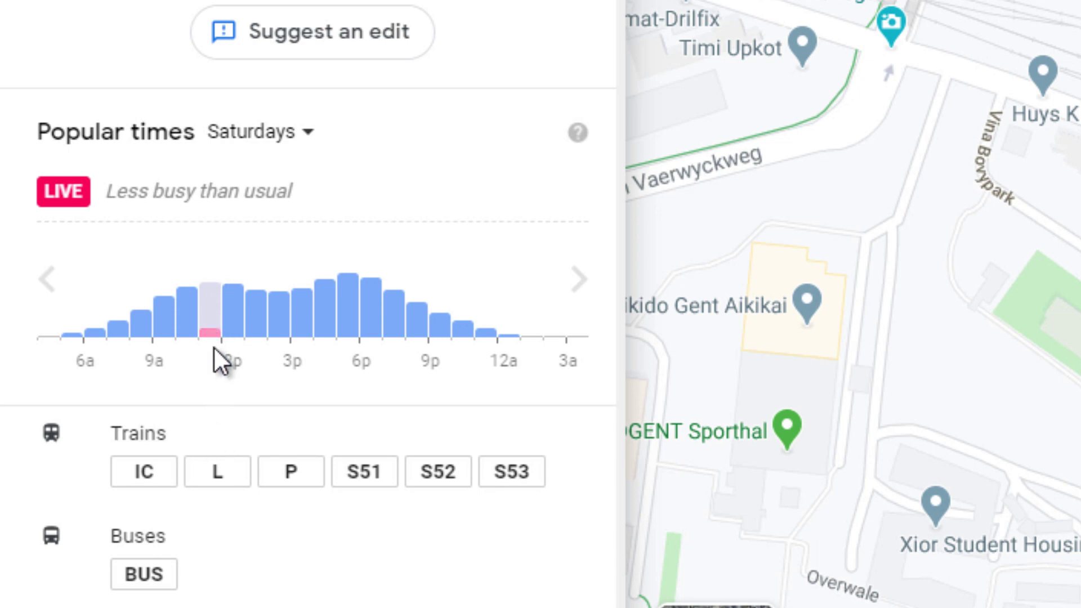
Step: Examine the station's popular times day by day, from Saturdays through the whole week and on to Tuesdays
left_click(579, 281)
left_click(579, 282)
left_click(578, 281)
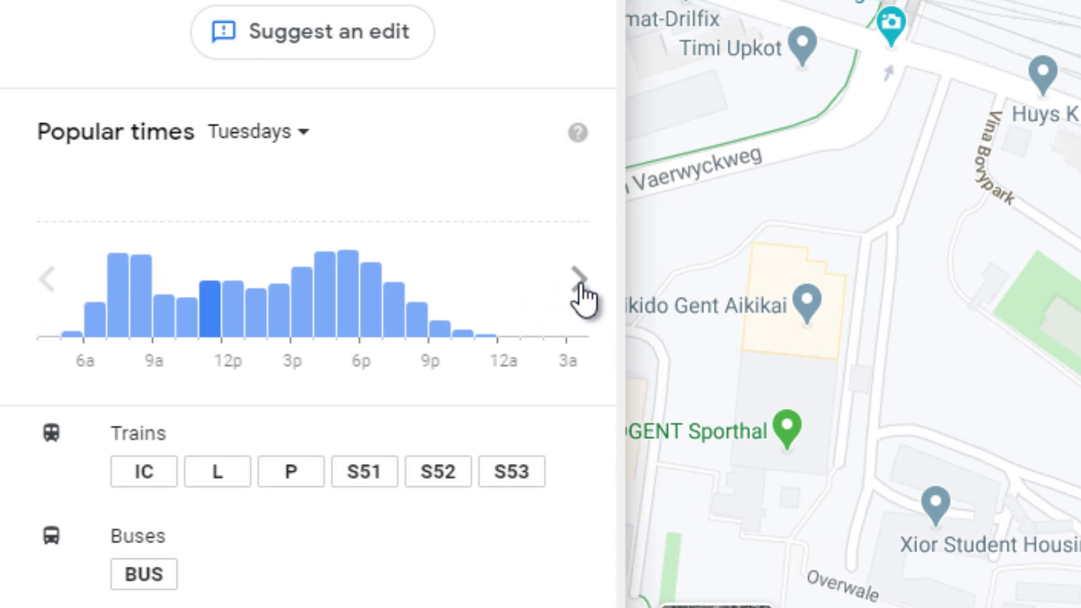
left_click(580, 284)
left_click(580, 285)
left_click(580, 284)
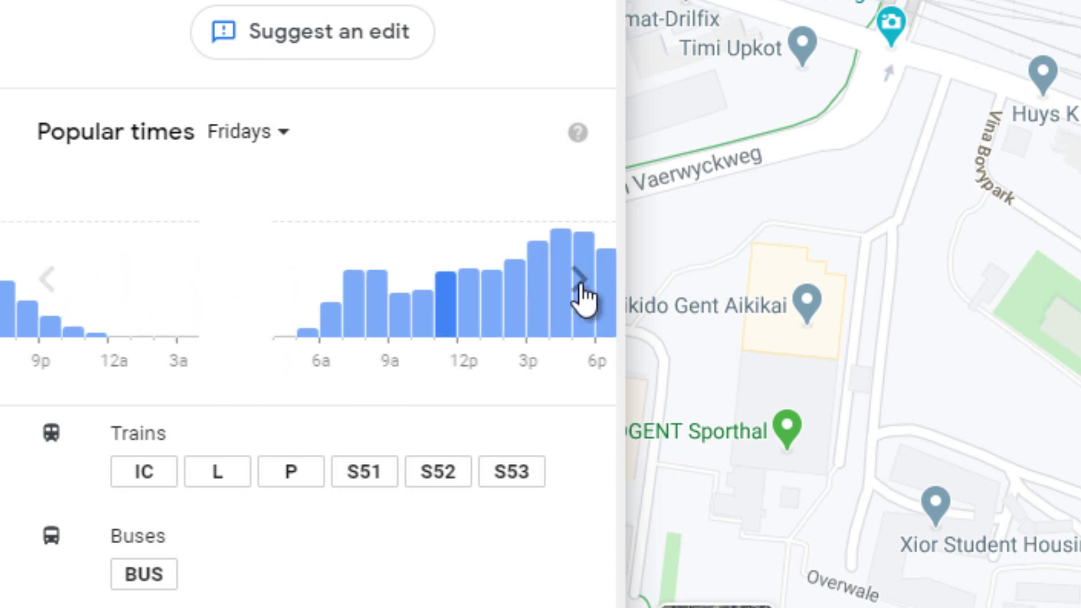
left_click(579, 286)
left_click(580, 286)
left_click(580, 286)
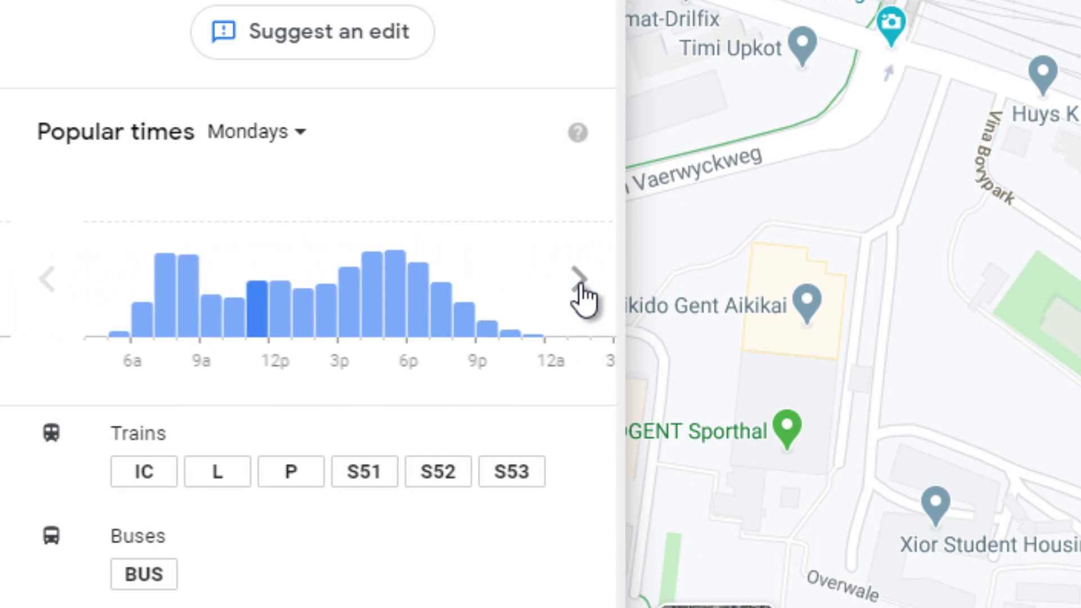
left_click(580, 286)
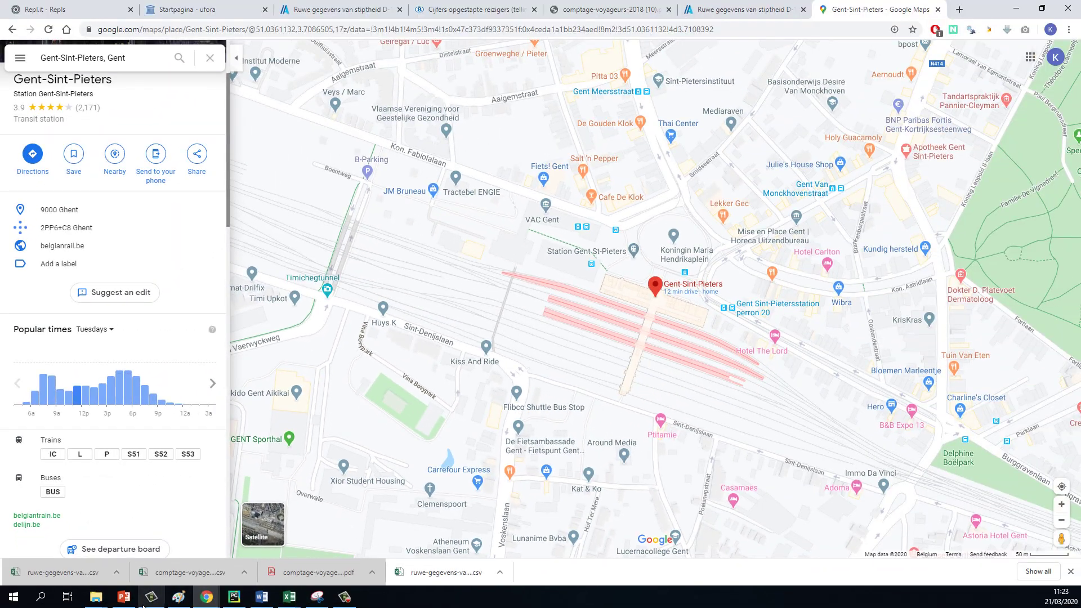
Step: Switch to PowerPoint, present slide 27 up to the point about unknown station URLs, and end the slide show
left_click(124, 597)
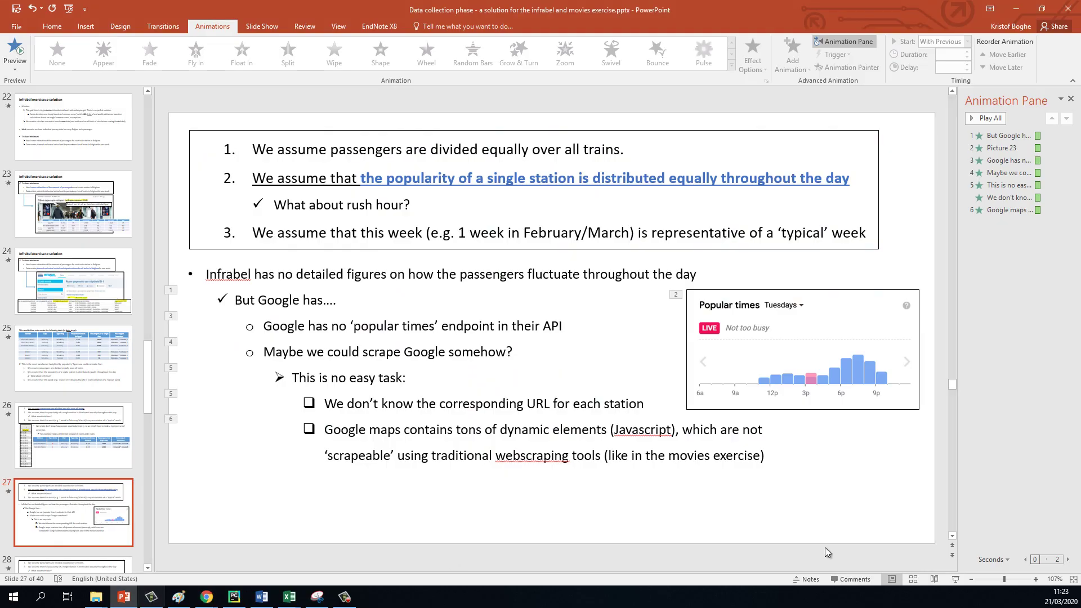
left_click(955, 579)
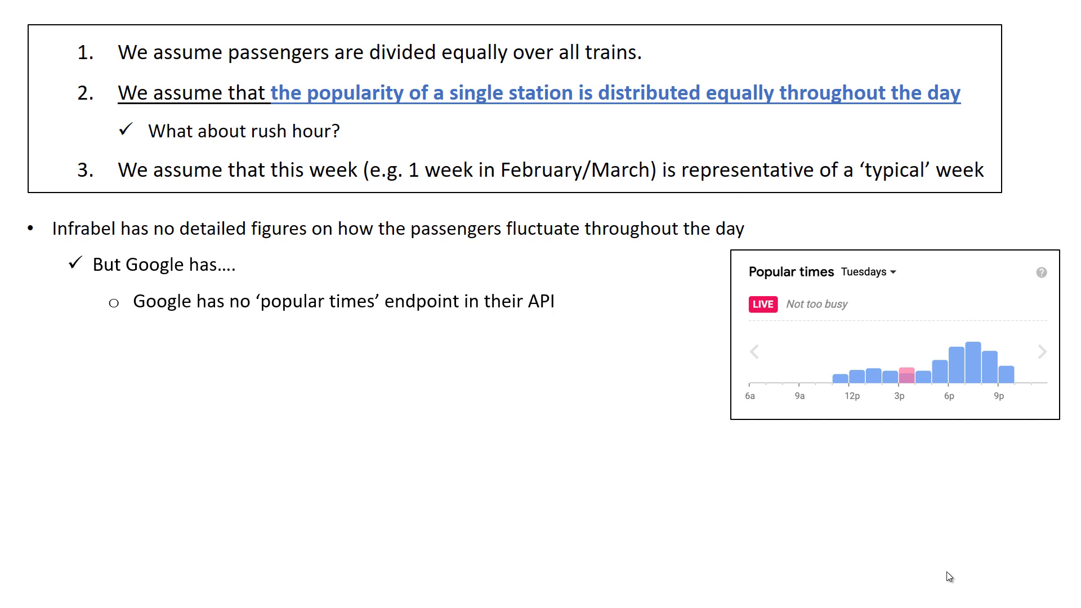
key("Right")
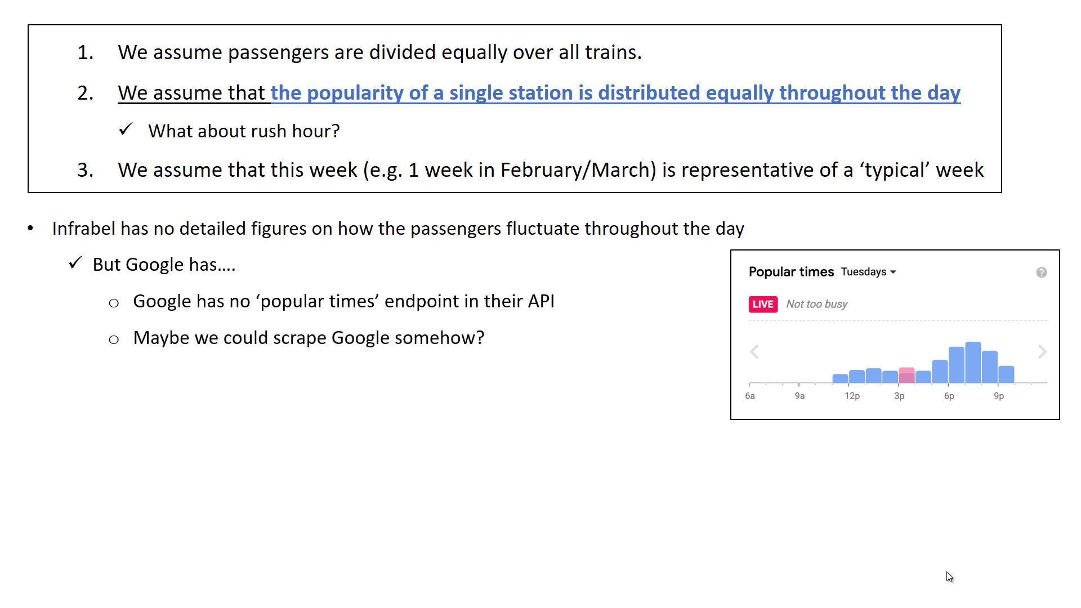
key("Right")
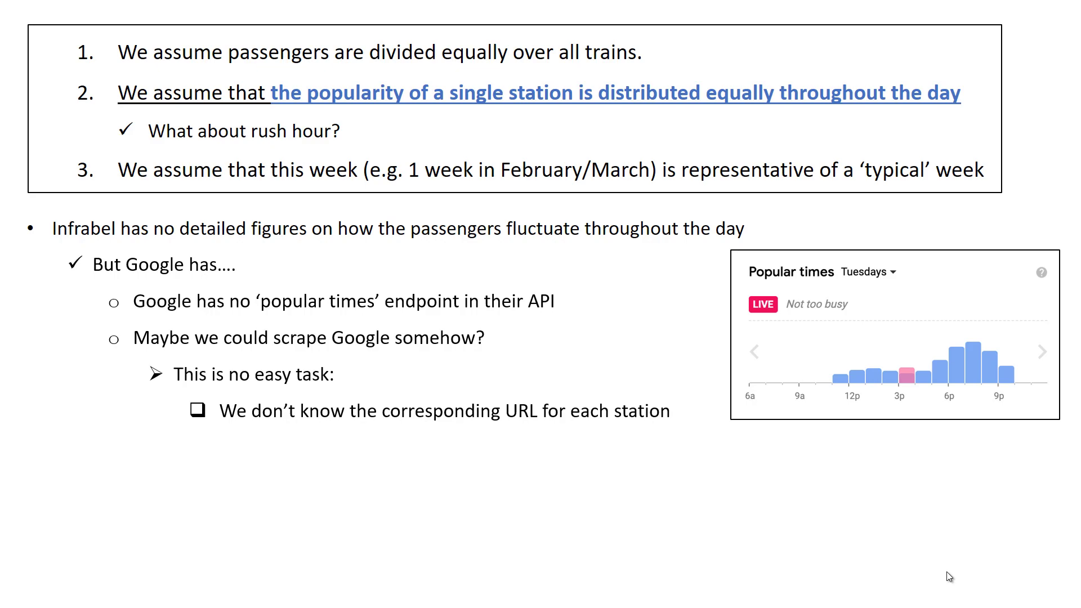
key("Escape")
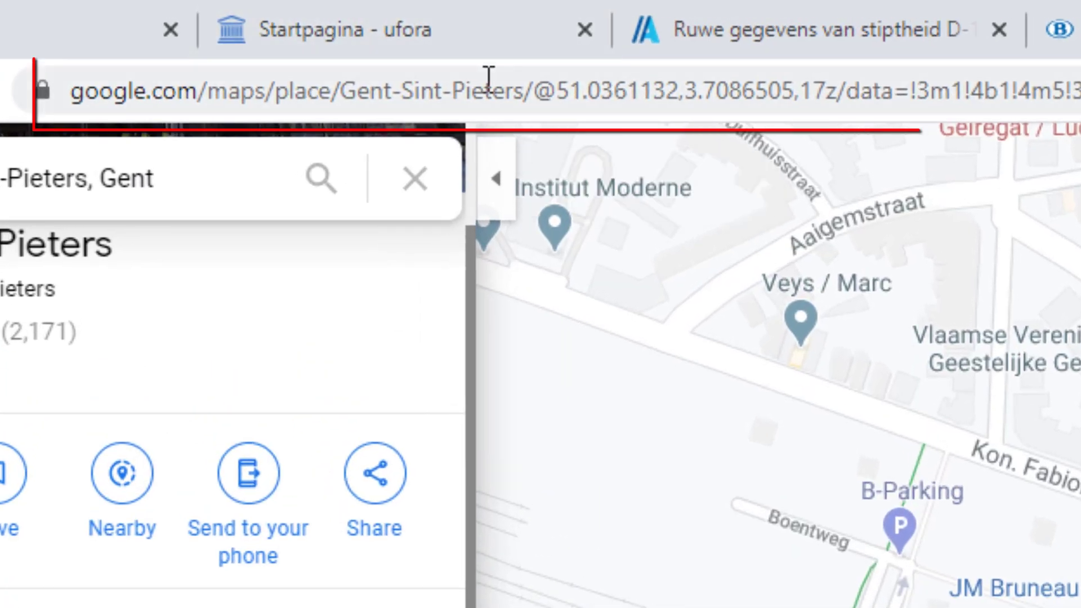
Step: Try to load another station by replacing "Gent-Sint-Pieters" with "Brussel-Centraal" in the Google Maps URL
left_click(757, 78)
left_click(819, 90)
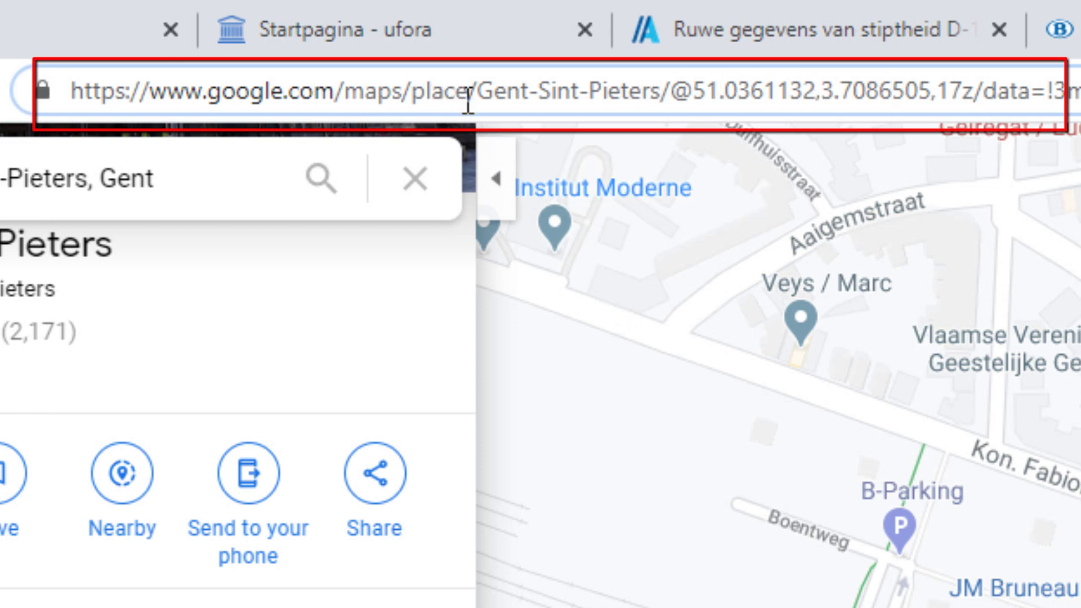
left_click_drag(478, 90, 660, 90)
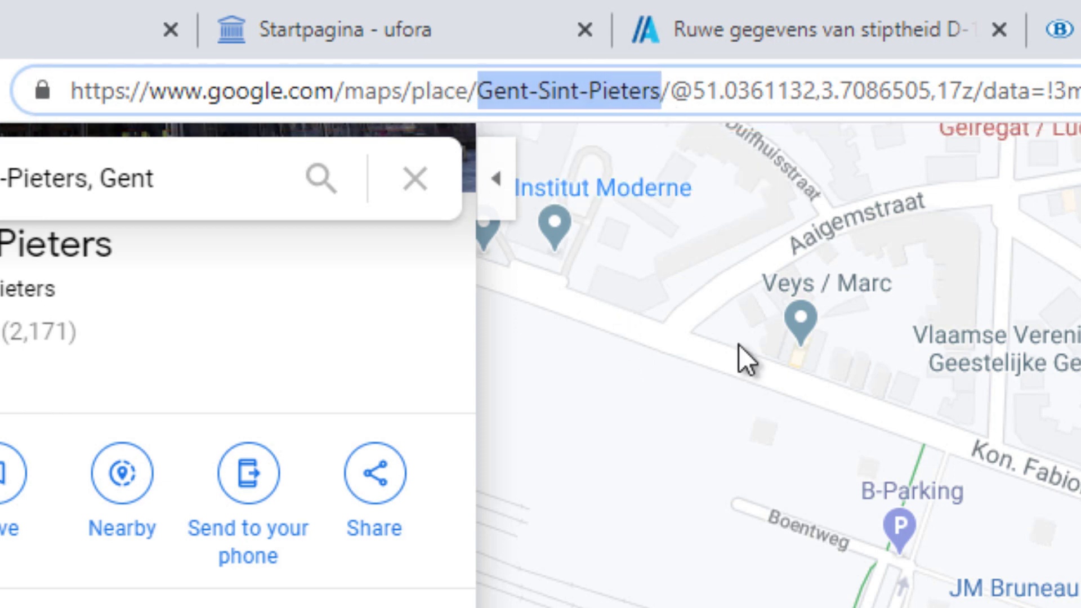
type("Bruss")
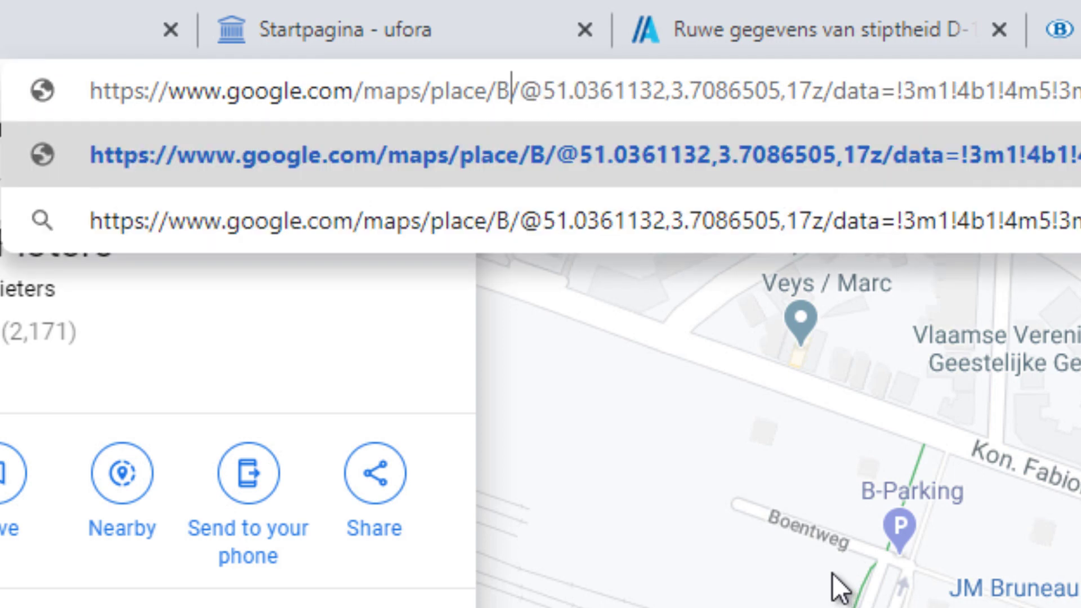
type("el-Centra")
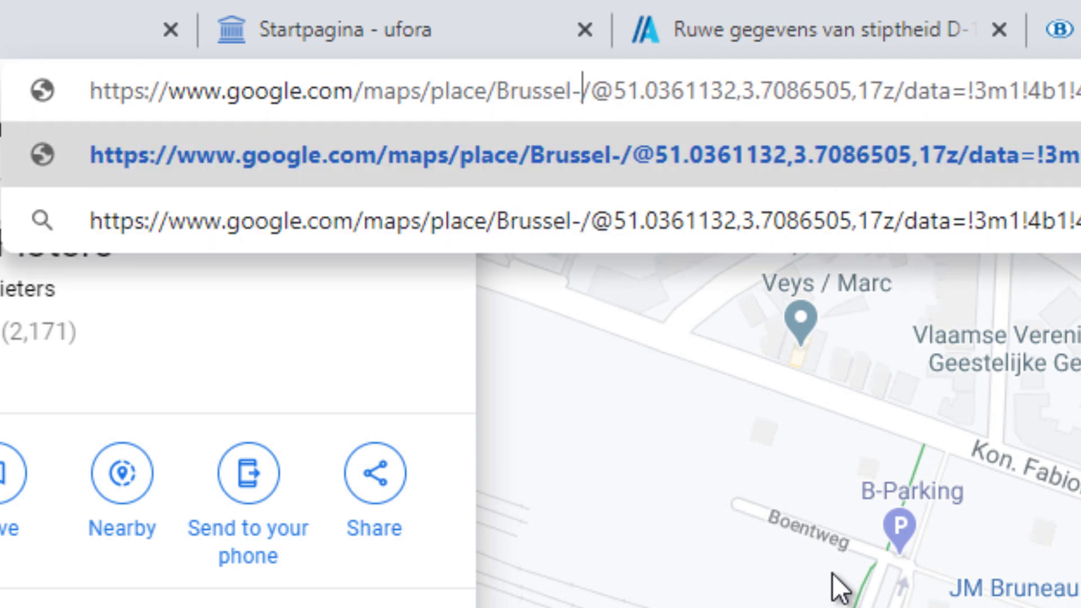
type("al")
key("Return")
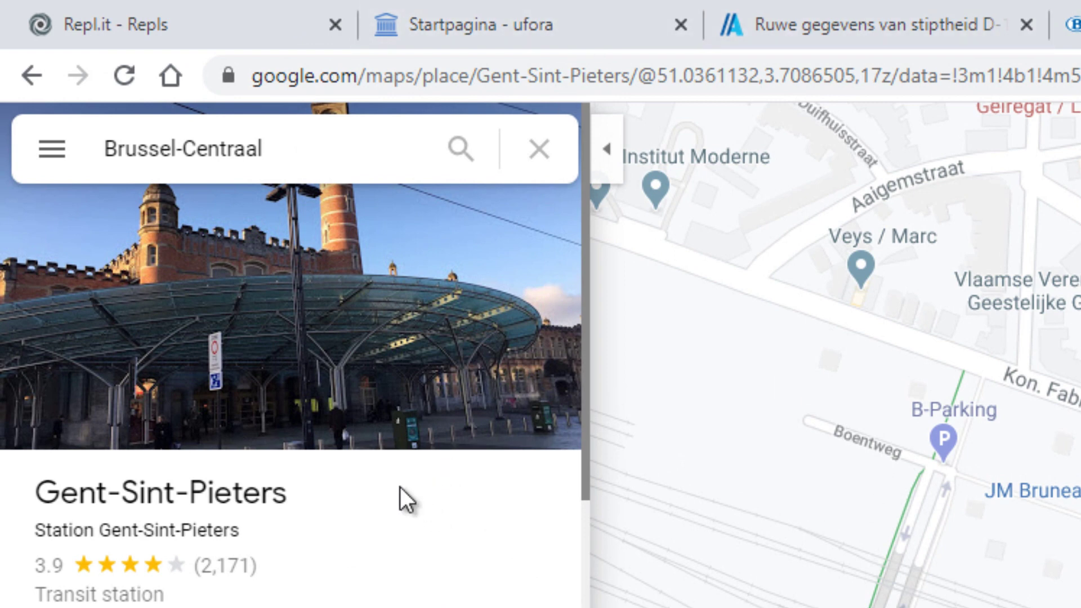
Step: Highlight the coordinates following the station name in the Gent-Sint-Pieters page URL
left_click(674, 76)
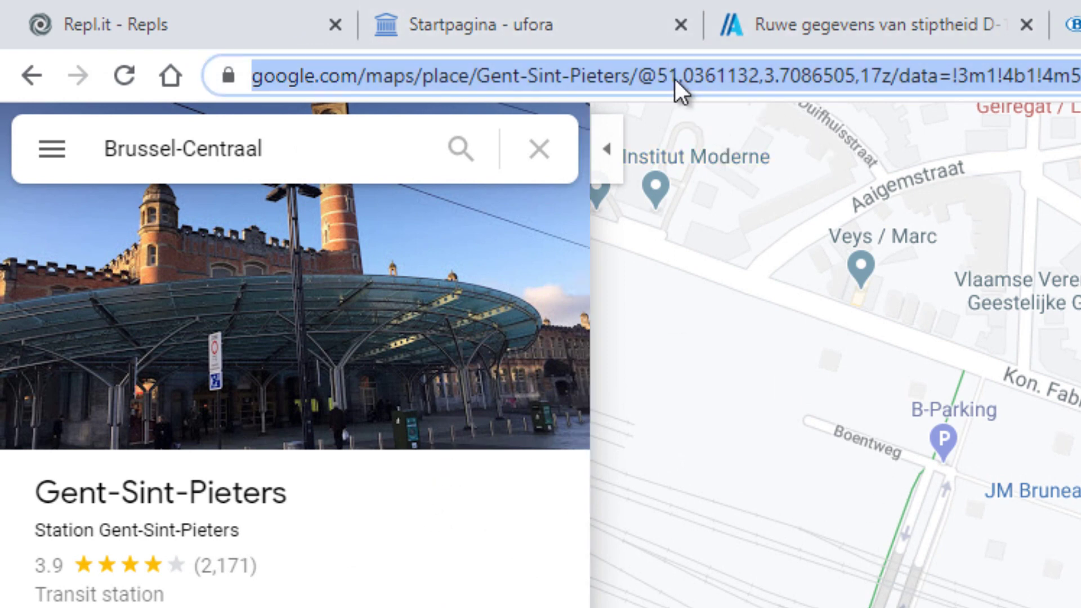
left_click(675, 67)
left_click_drag(753, 75, 1001, 76)
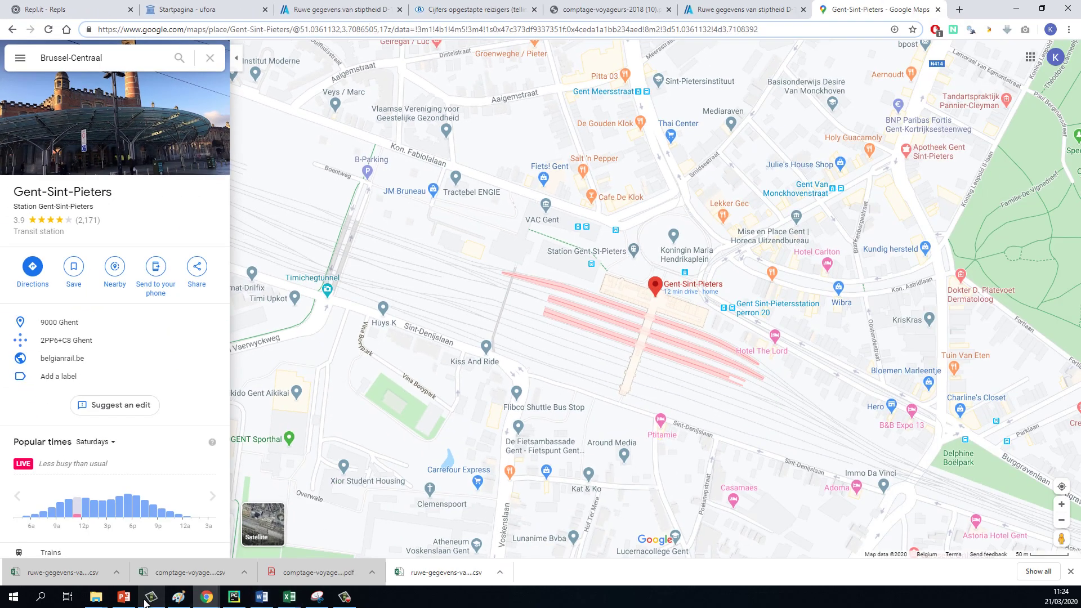
Step: Switch to PowerPoint, present slide 27 through the point about Google Maps' dynamic JavaScript elements, and end the slide show
left_click(124, 596)
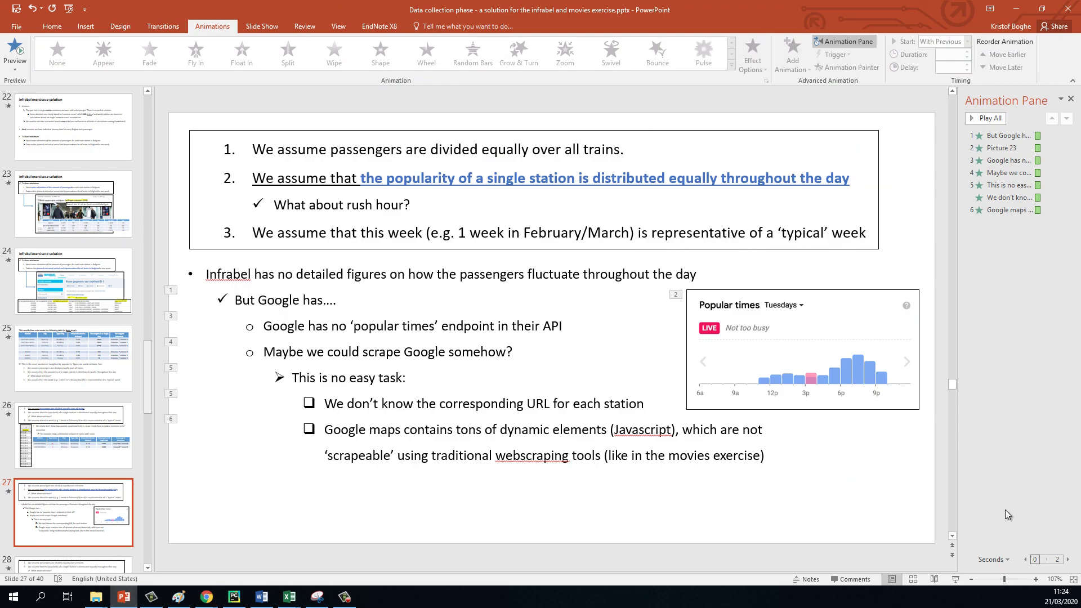
left_click(956, 584)
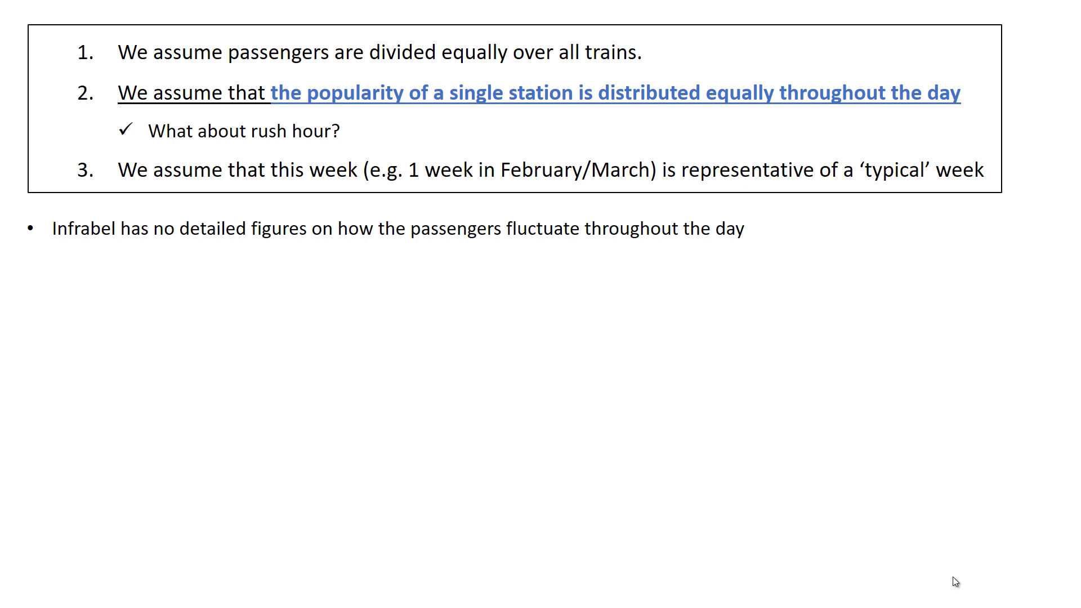
key("Right")
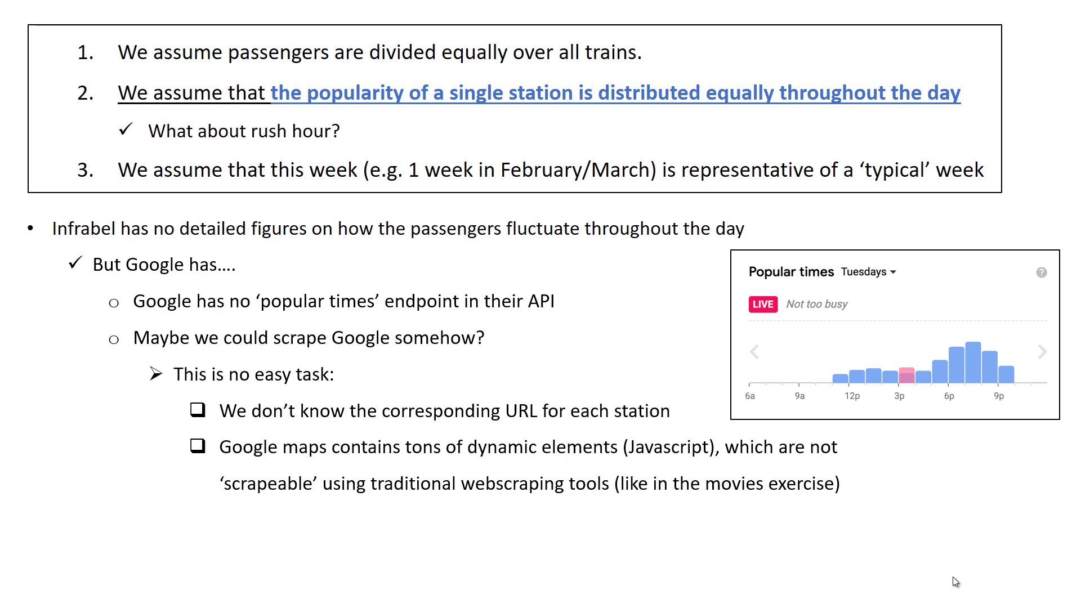
key("Escape")
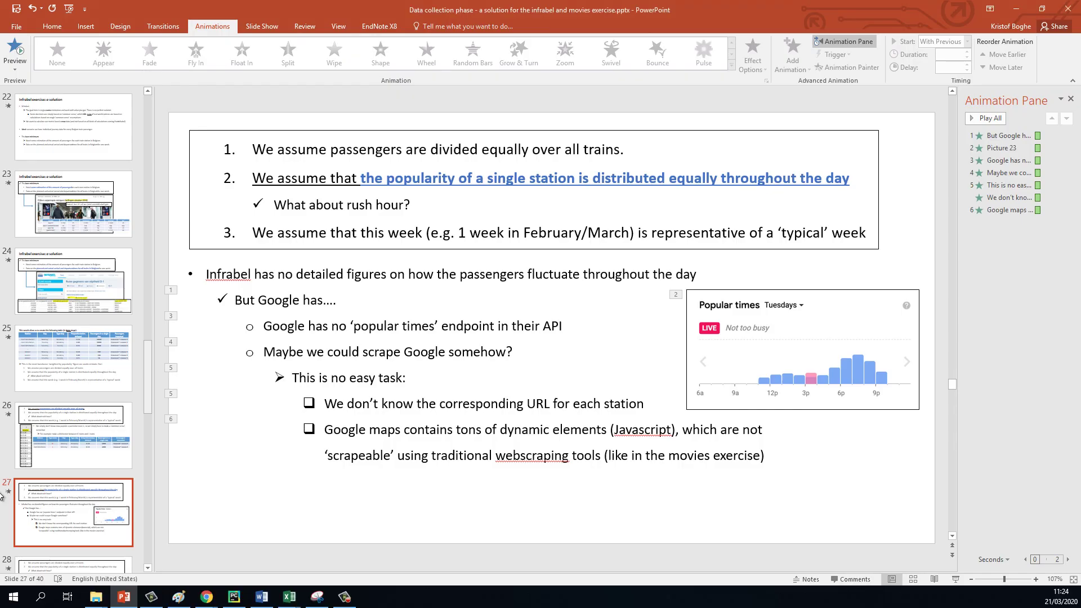
Step: Return to the Gent-Sint-Pieters page in Chrome and step its popular times chart from Saturdays to Wednesdays
mouse_move(206, 595)
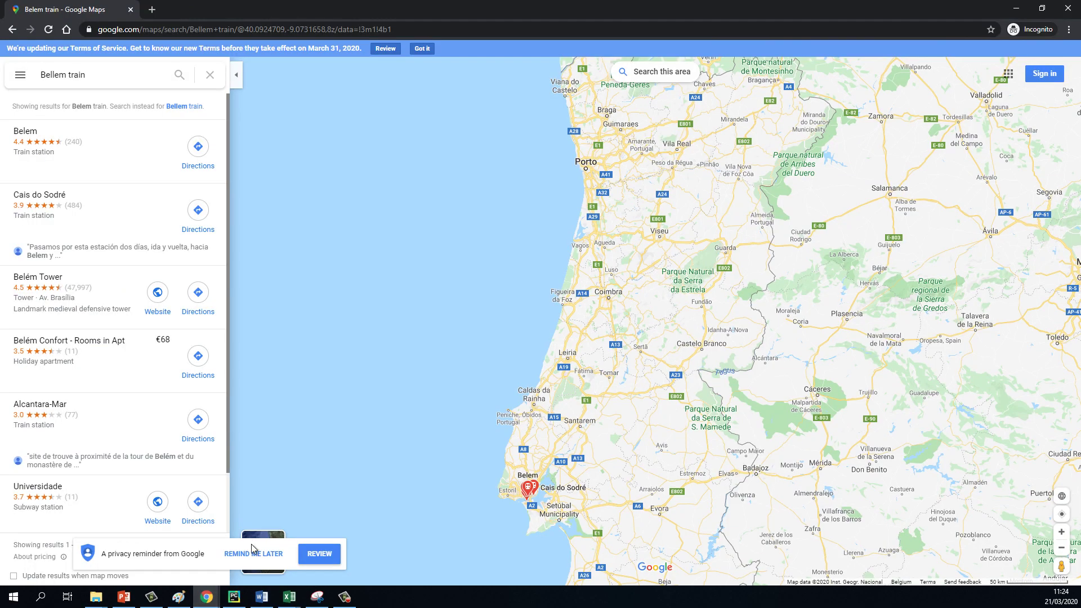
left_click(158, 559)
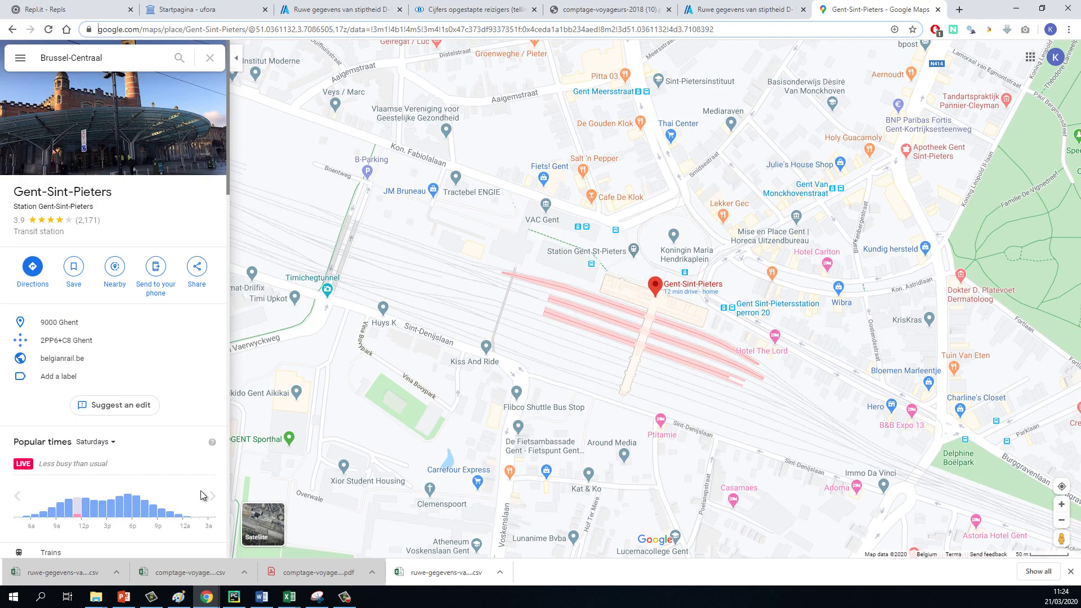
scroll(200, 491, "down", 3)
left_click(213, 326)
left_click(213, 326)
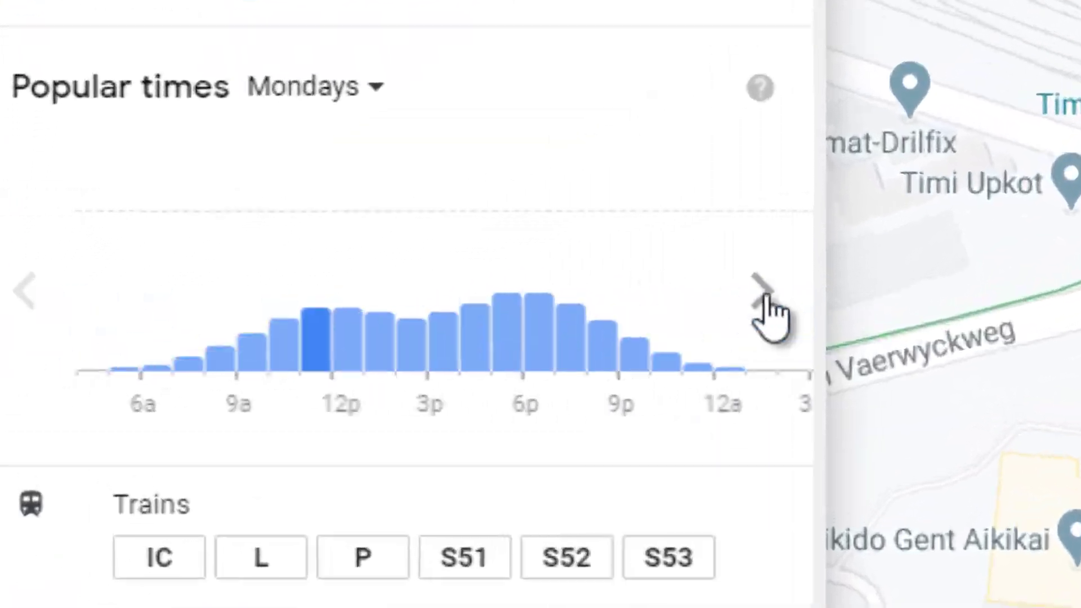
left_click(767, 297)
left_click(766, 297)
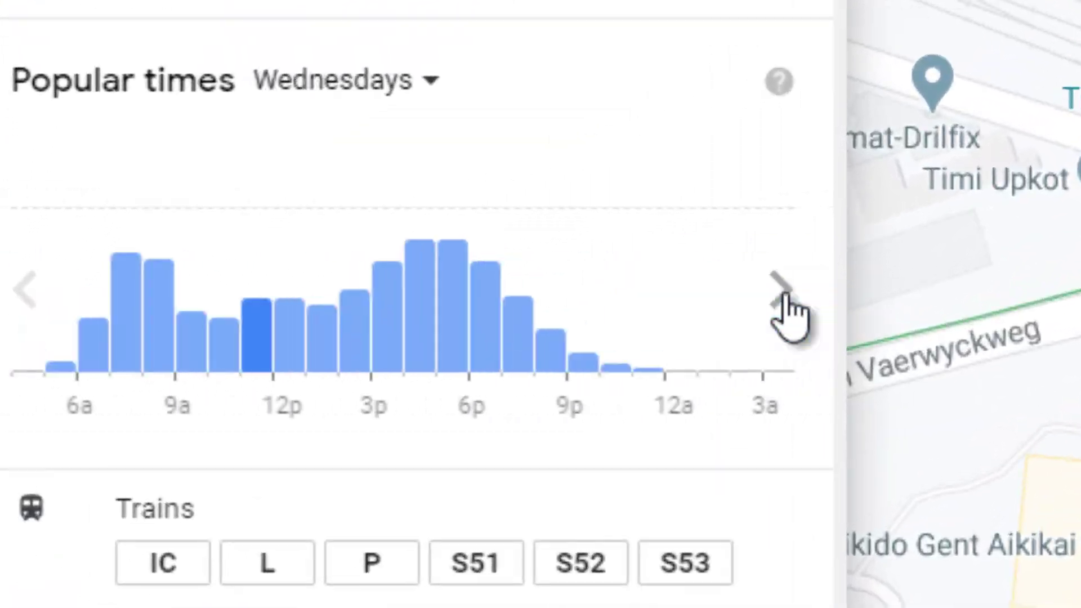
Step: Step the Gent-Sint-Pieters popular times chart through the days of the week, starting from Wednesdays and returning to Wednesdays
left_click(767, 297)
left_click(766, 297)
left_click(767, 297)
left_click(611, 305)
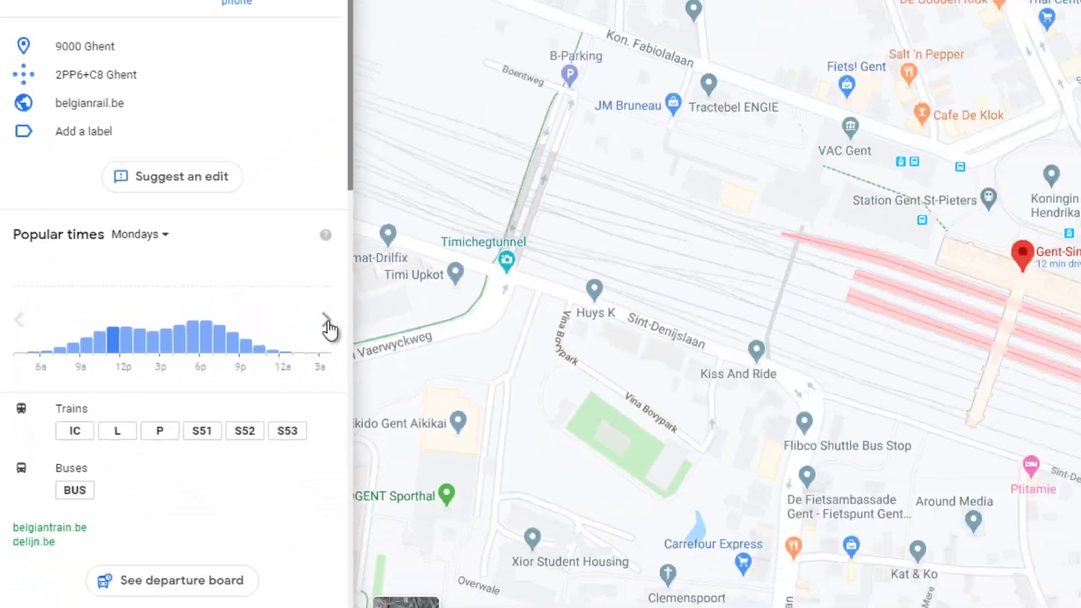
left_click(611, 305)
left_click(611, 305)
left_click(611, 305)
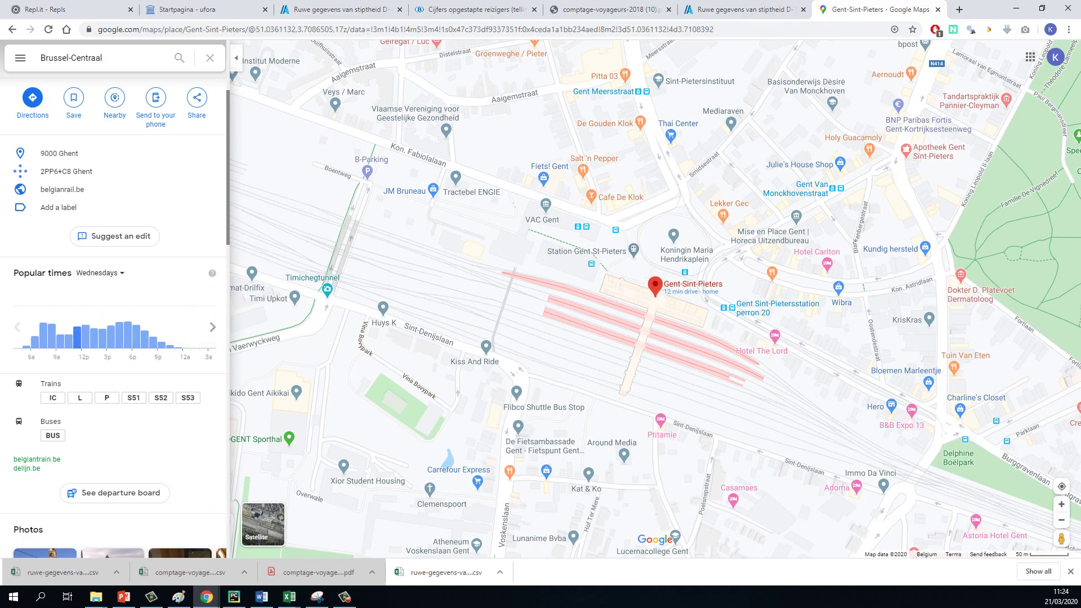
Step: Switch to PowerPoint and present the slides from the station popularity assumption to the question about exceptional weeks and seasonal variation
mouse_move(234, 601)
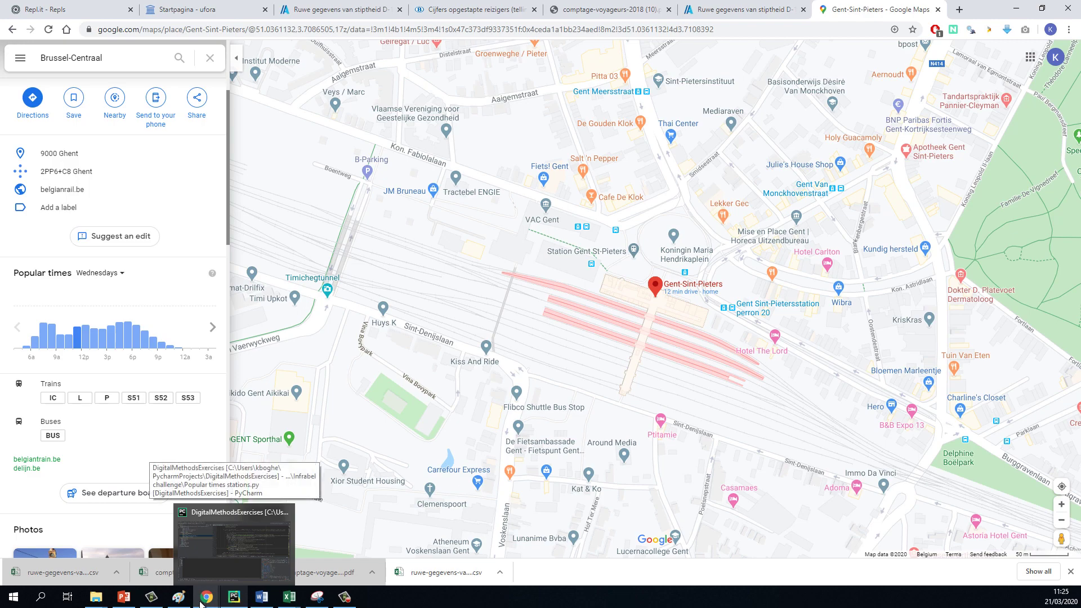
left_click(122, 596)
left_click(961, 580)
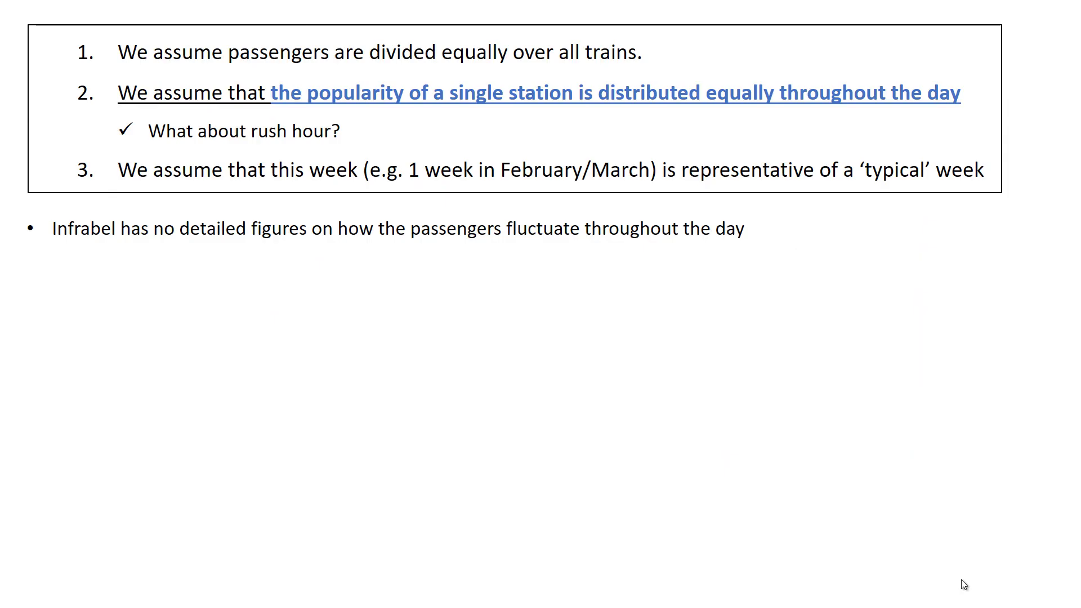
left_click(961, 580)
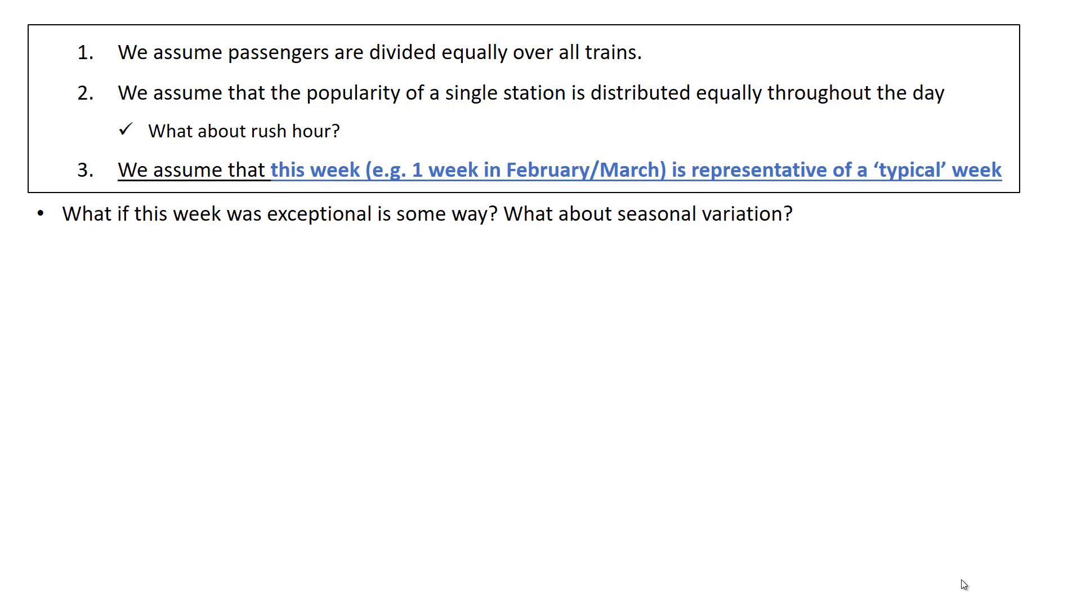
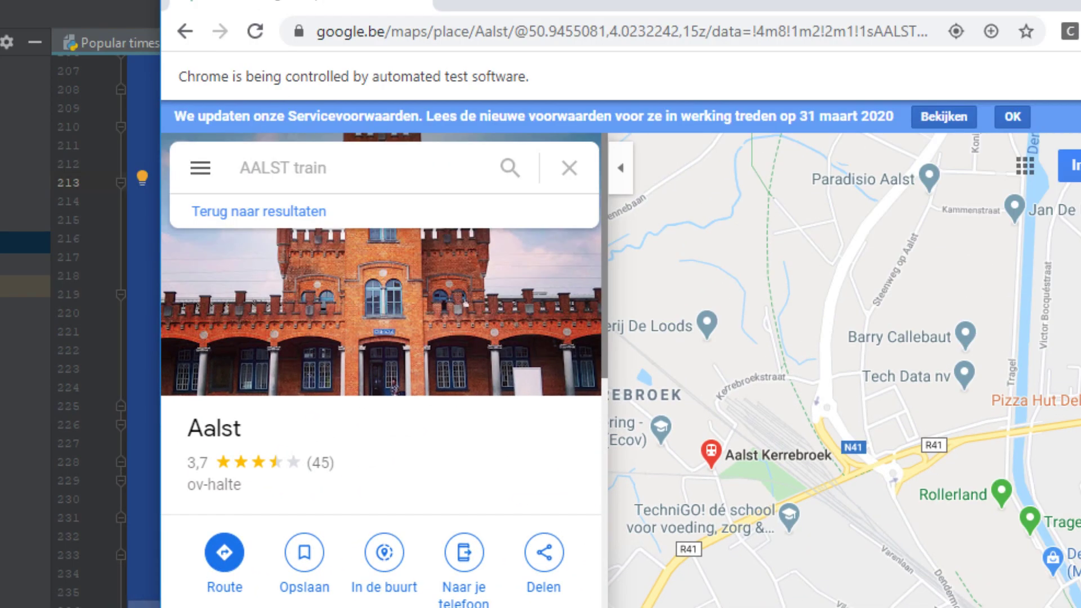
Step: Search the automated Google Maps window for "AALST-KERREBROEK train" and highlight that station's name in the comptage-voyageurs-2018 PDF
type("AALST-KERREBROEK train")
key("Return")
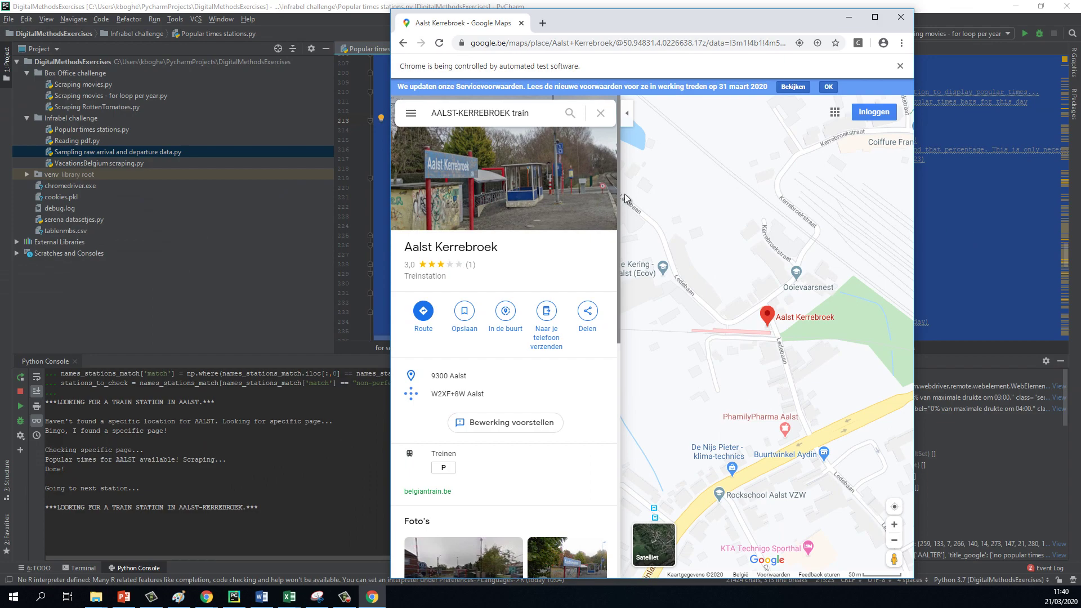
mouse_move(209, 581)
left_click(146, 543)
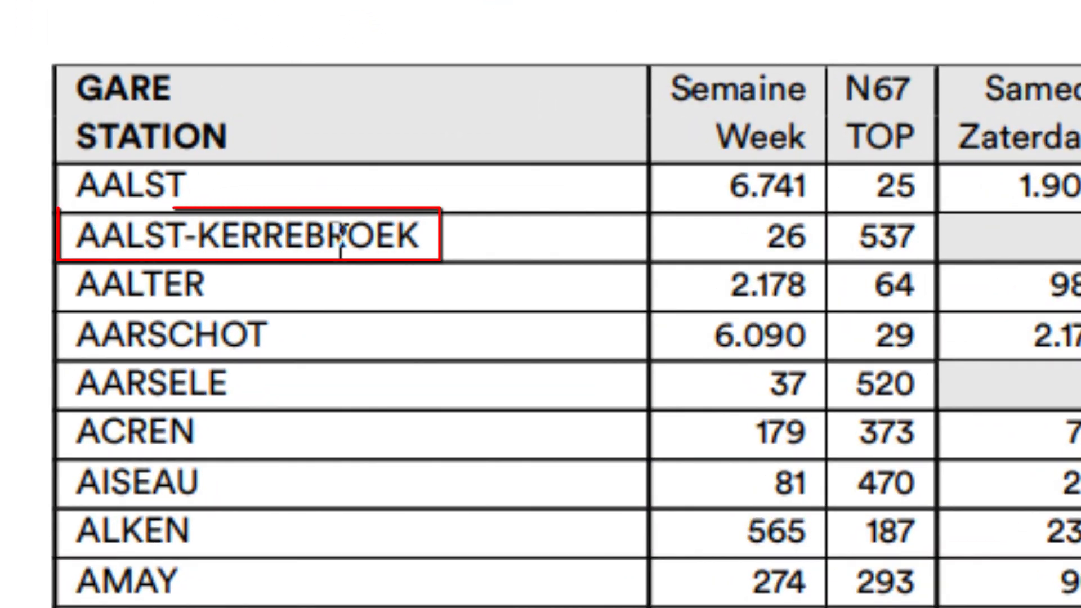
triple_click(340, 239)
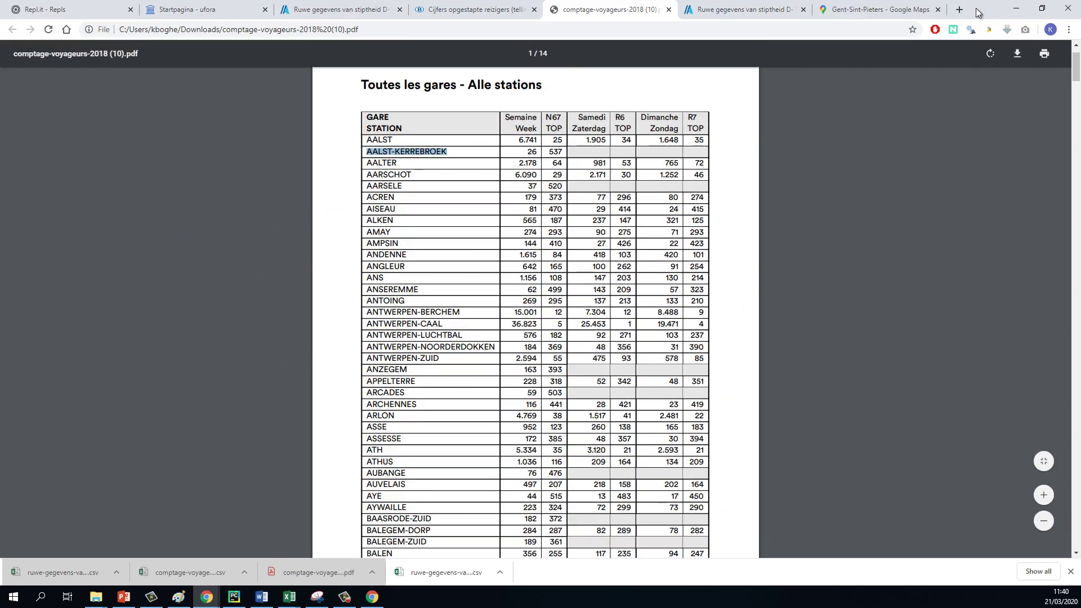
Step: Switch to "5.stations popularity by hour.csv" in Excel and select the station and title_google cells of the first data row
left_click(1015, 9)
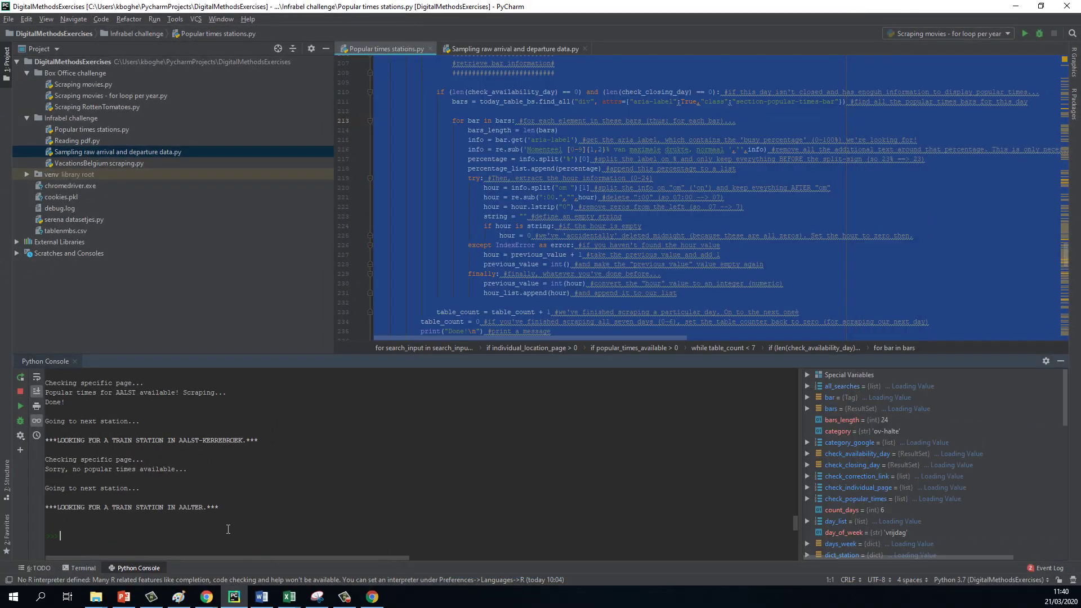
left_click(289, 597)
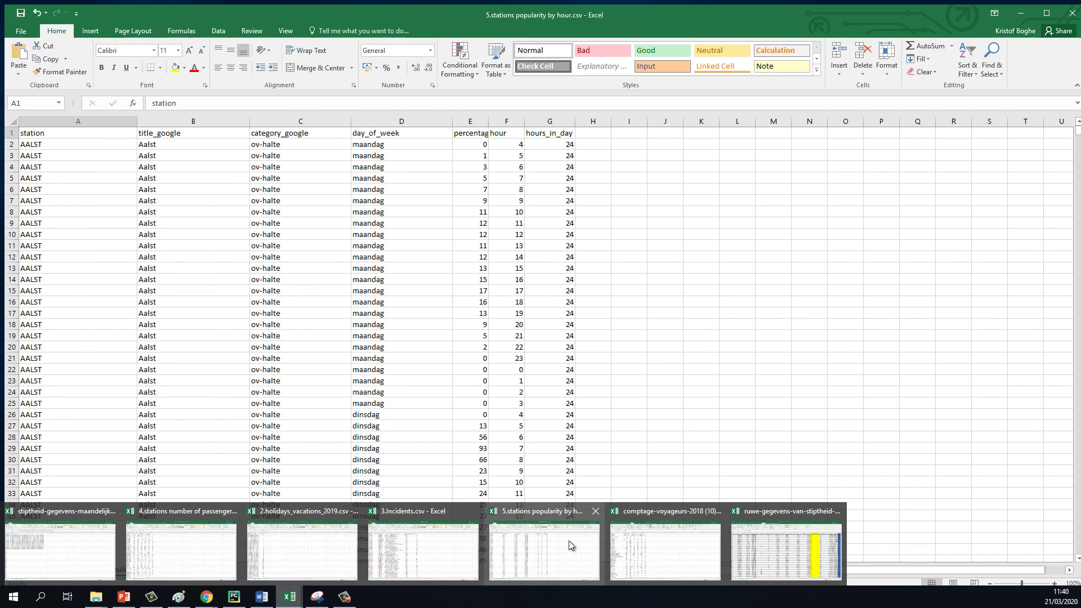
left_click(569, 540)
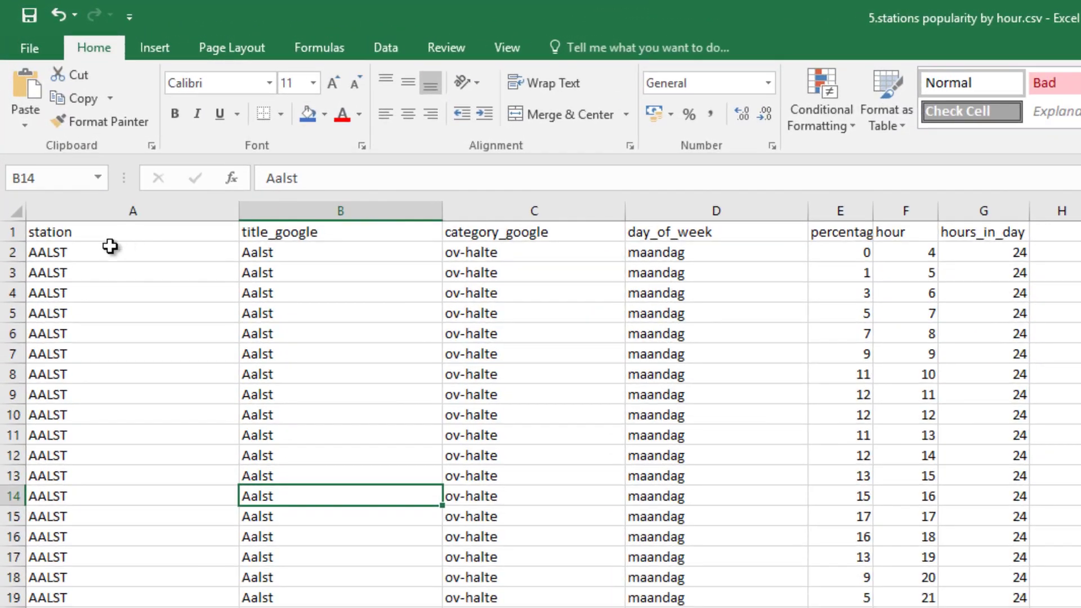
mouse_move(77, 172)
left_mouse_down()
mouse_move(502, 186)
mouse_move(264, 176)
left_mouse_up()
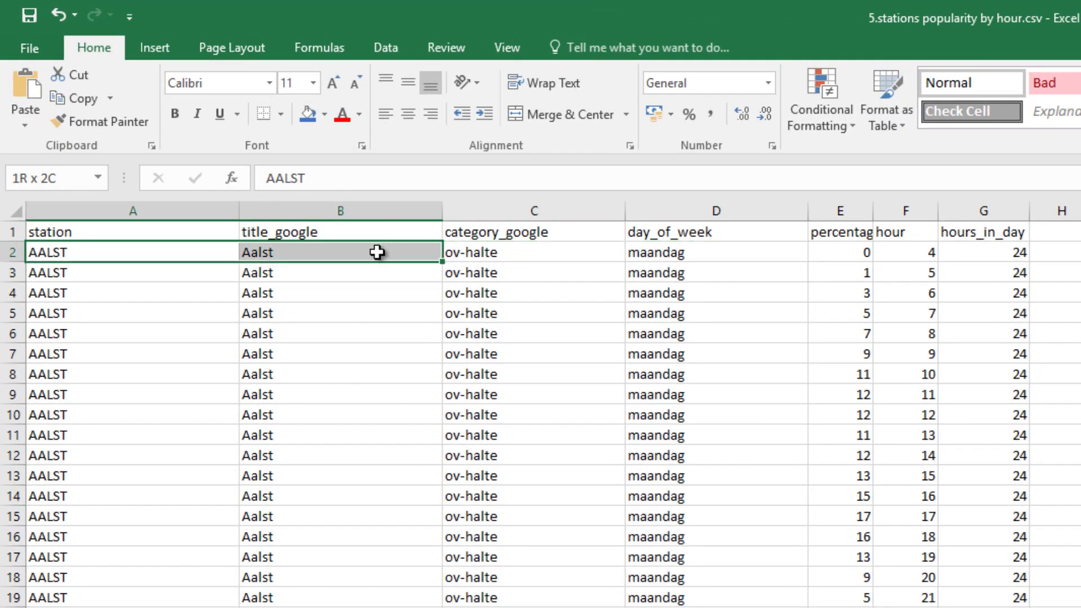
Step: Fill the station column with dark orange and the title_google column with yellow-orange
left_click(92, 251)
left_click(92, 210)
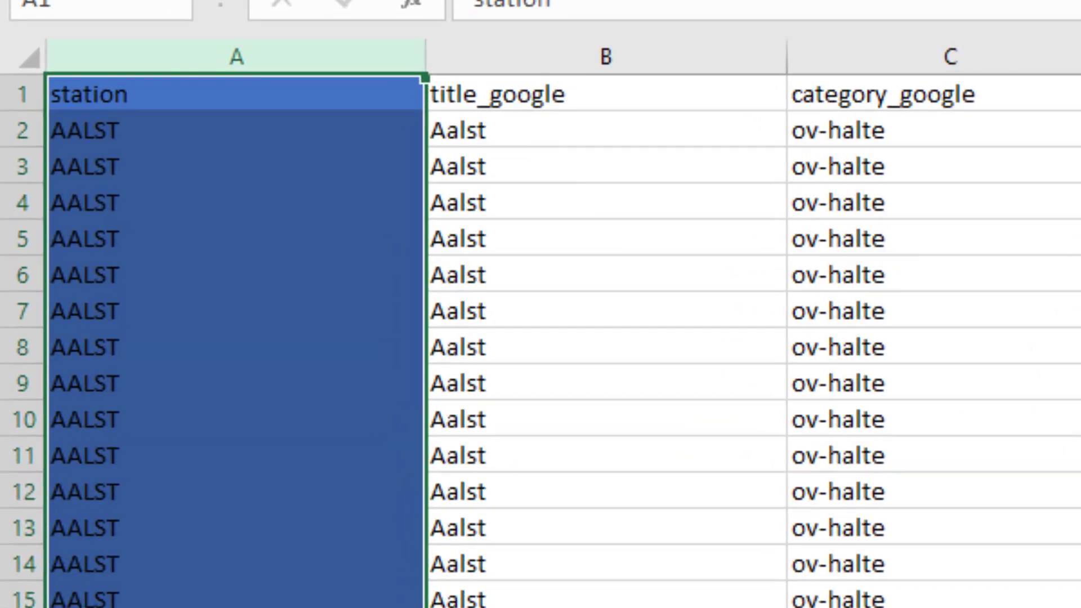
left_click(557, 1)
left_click(702, 1)
left_click(646, 149)
left_click(623, 54)
left_click(557, 1)
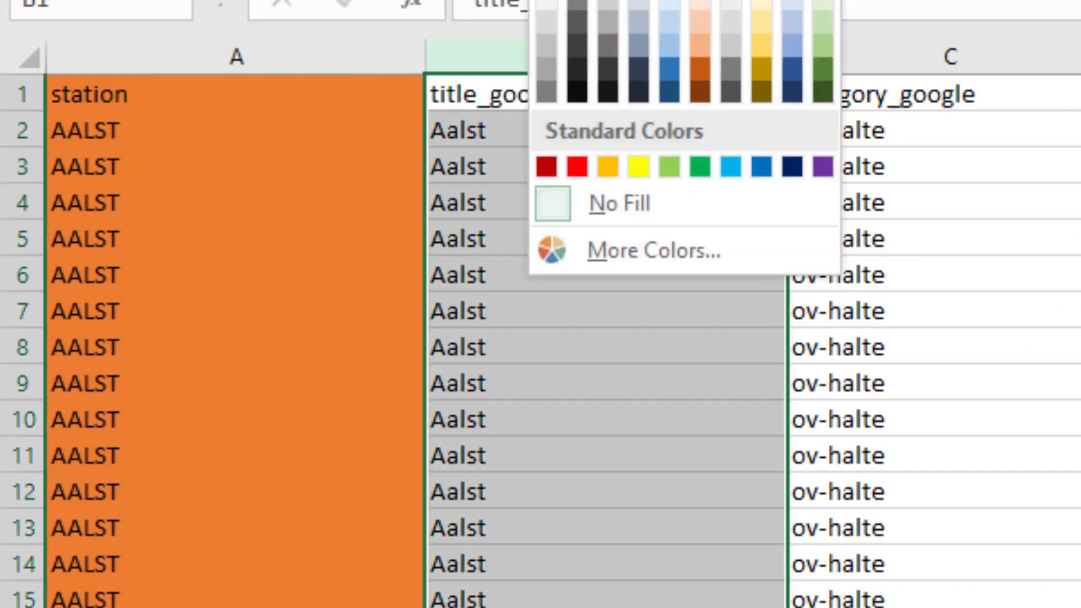
left_click(608, 166)
Step: Fill the category_google column with grey
left_click(967, 48)
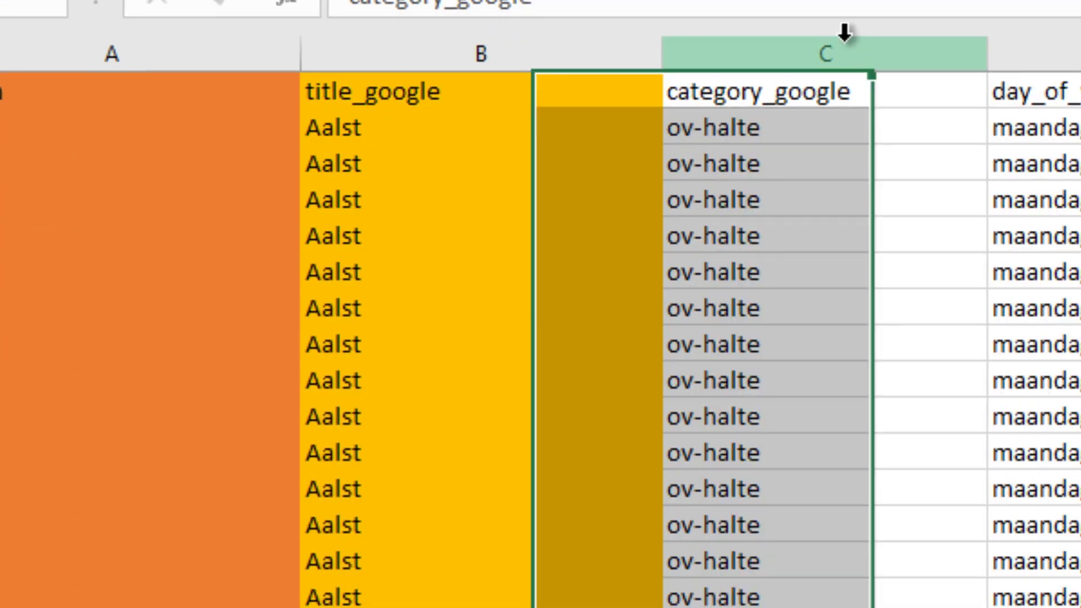
key("alt+h")
key("h")
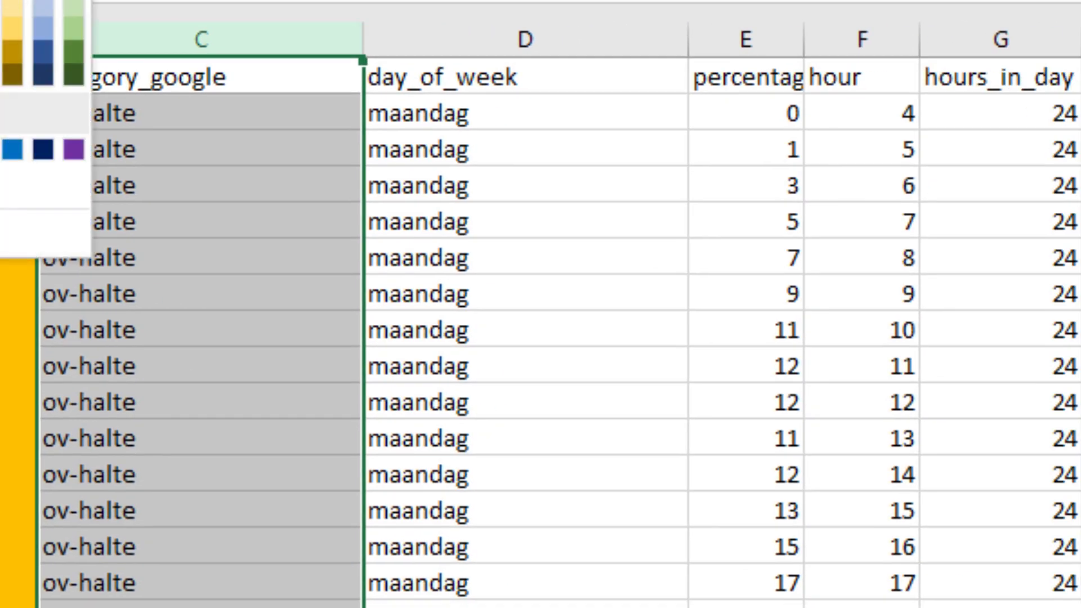
key("Return")
left_click(694, 260)
left_click(678, 150)
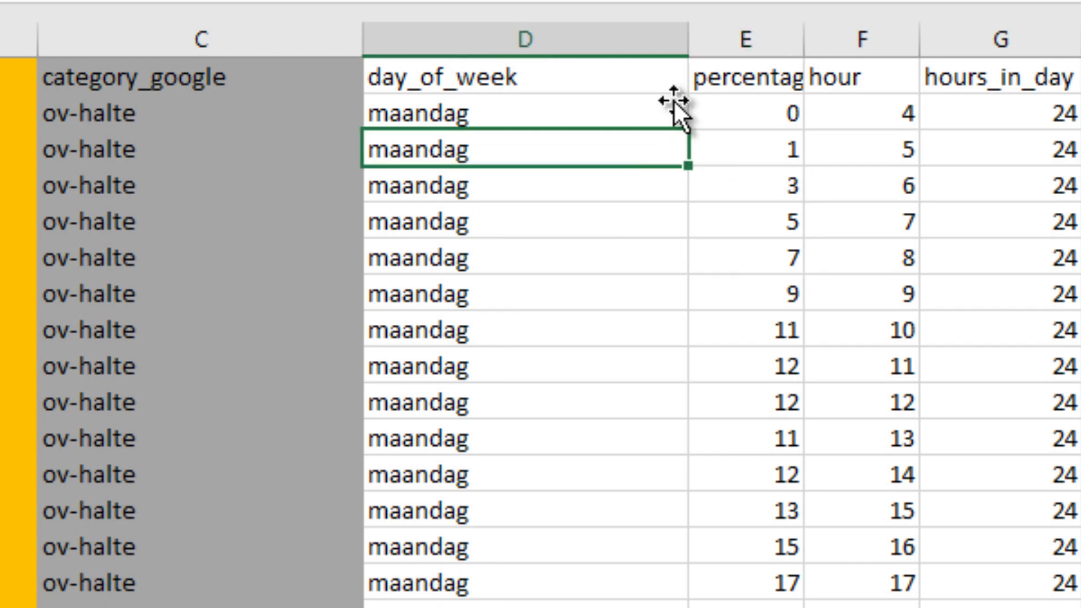
Step: Examine the day_of_week values and Google categories across the hourly rows of several weekdays and stations
left_click(681, 41)
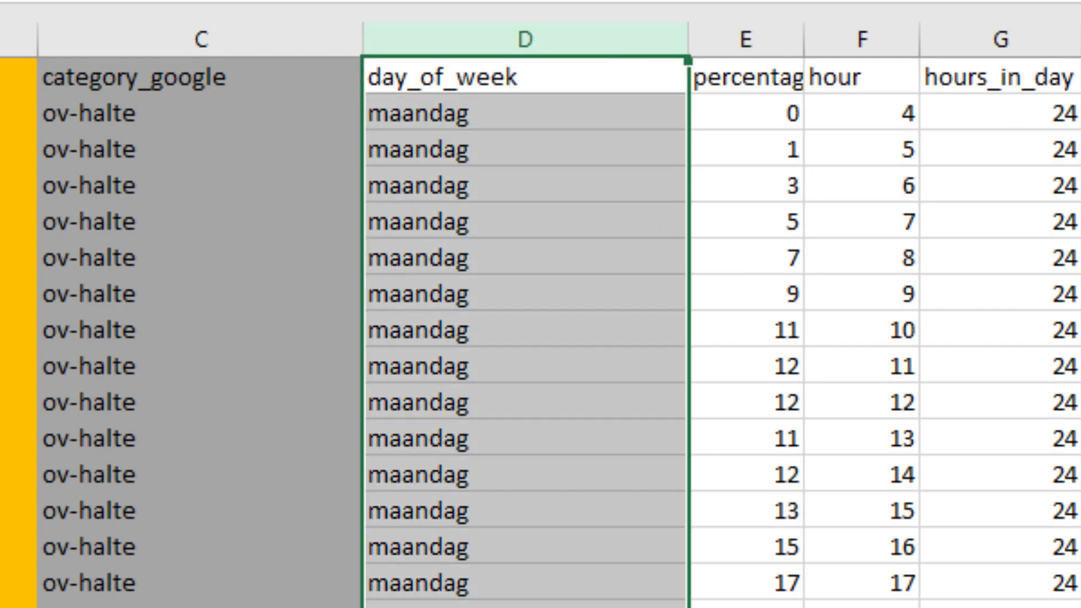
scroll(588, 362, "down", 20)
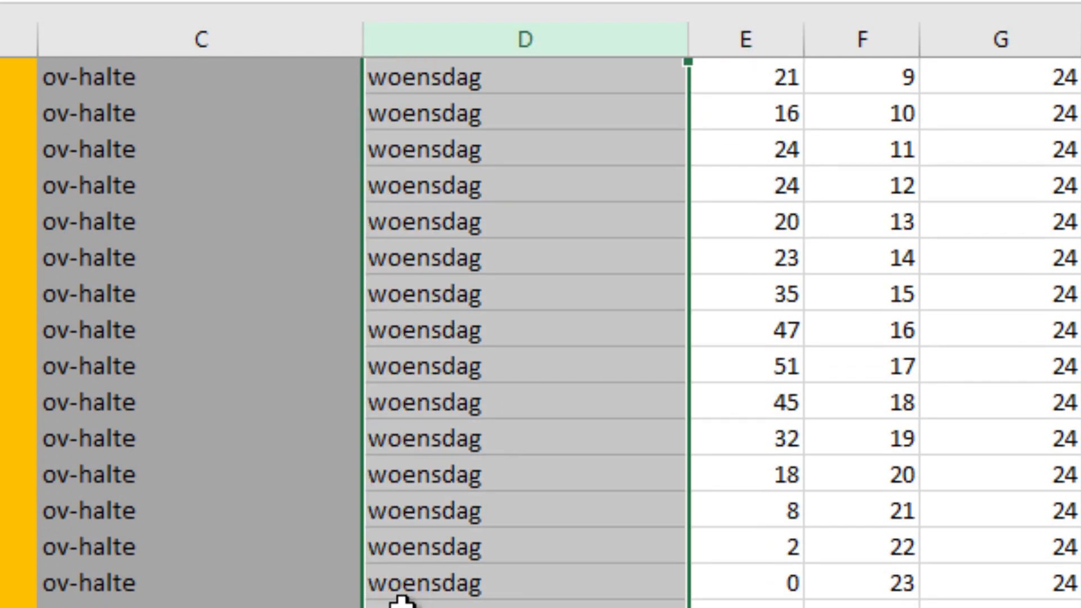
scroll(393, 565, "down", 20)
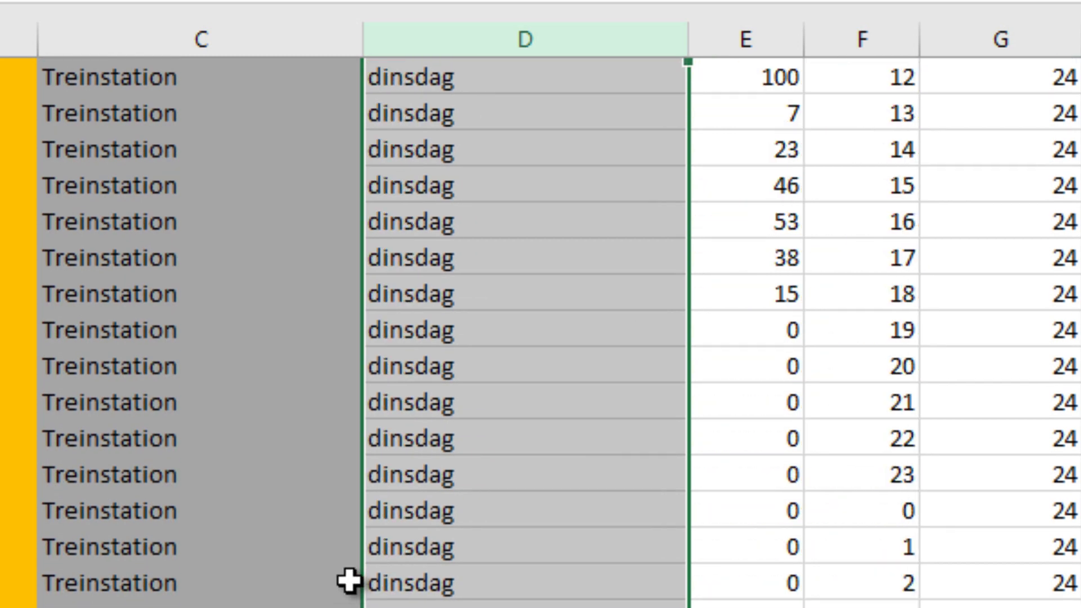
scroll(366, 582, "up", 15)
scroll(349, 582, "up", 20)
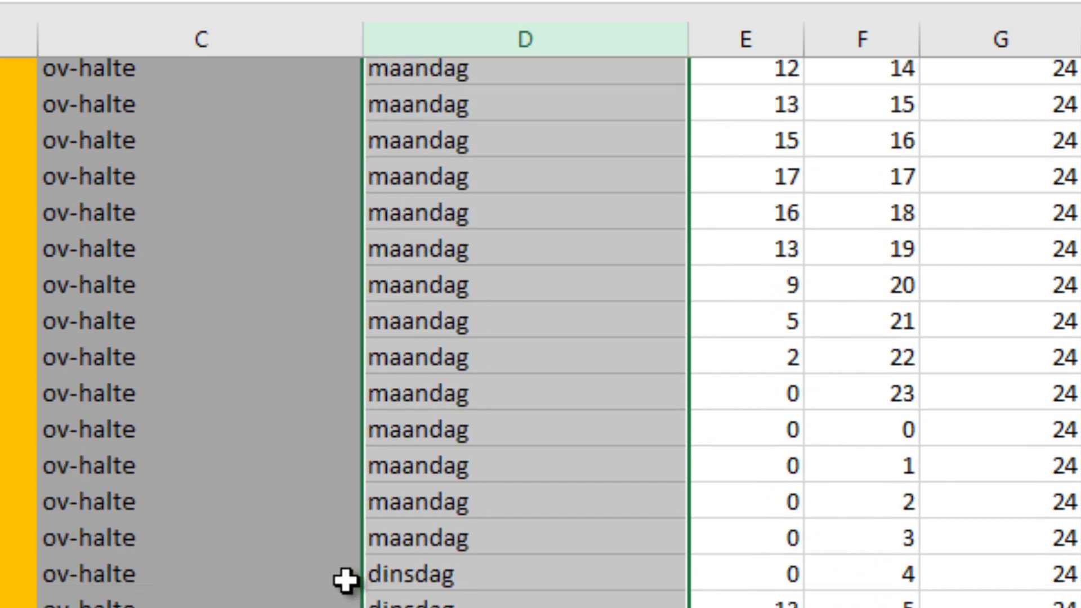
left_click(163, 30)
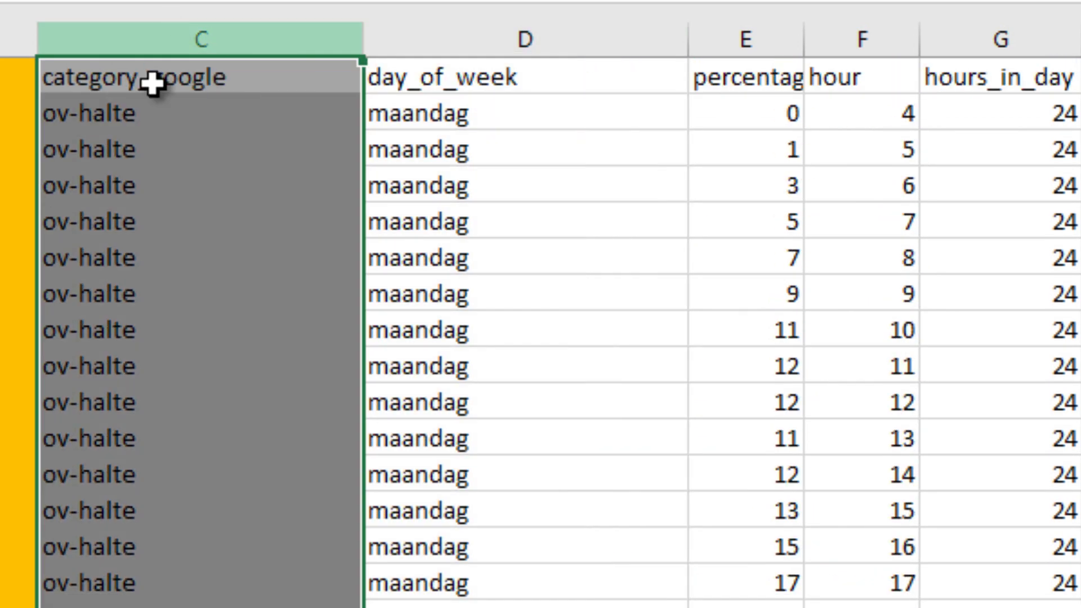
left_click(999, 603)
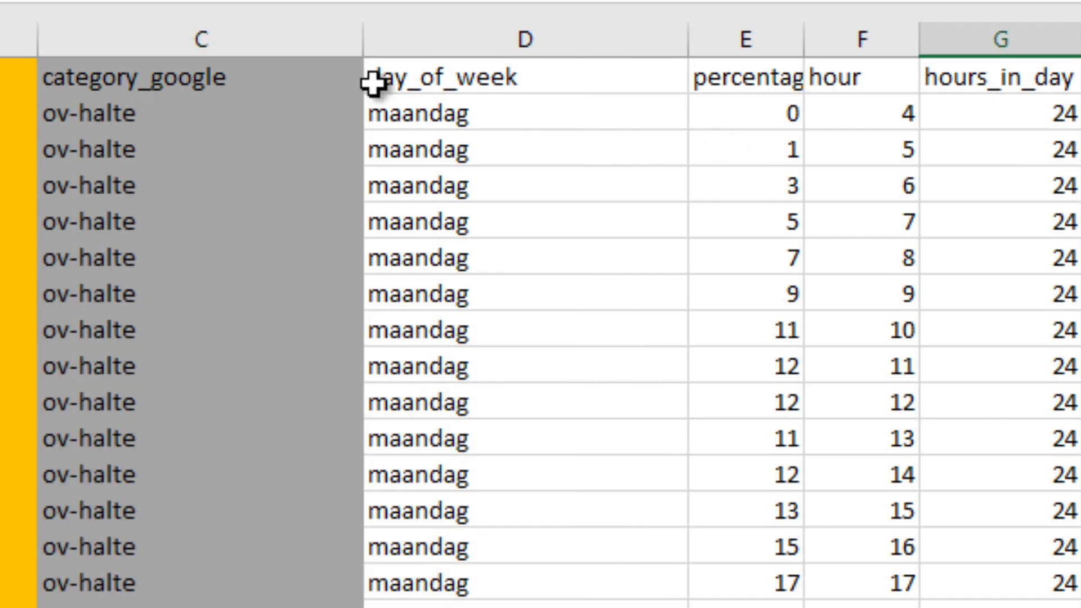
left_click(386, 28)
left_click_drag(745, 149, 861, 582)
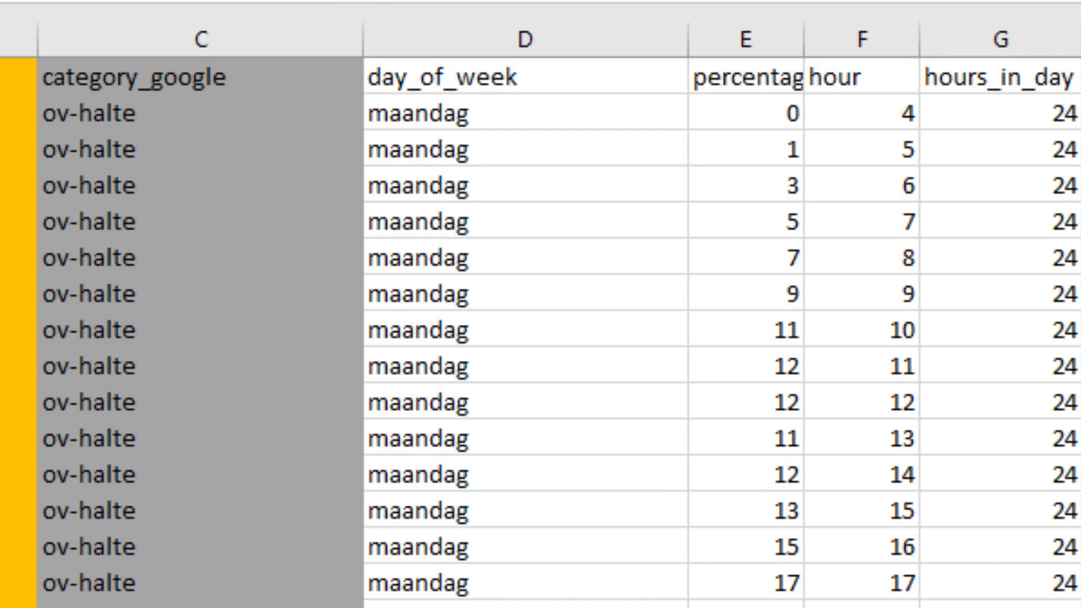
Step: Fill the day_of_week column with green
left_click(613, 19)
left_click(611, 22)
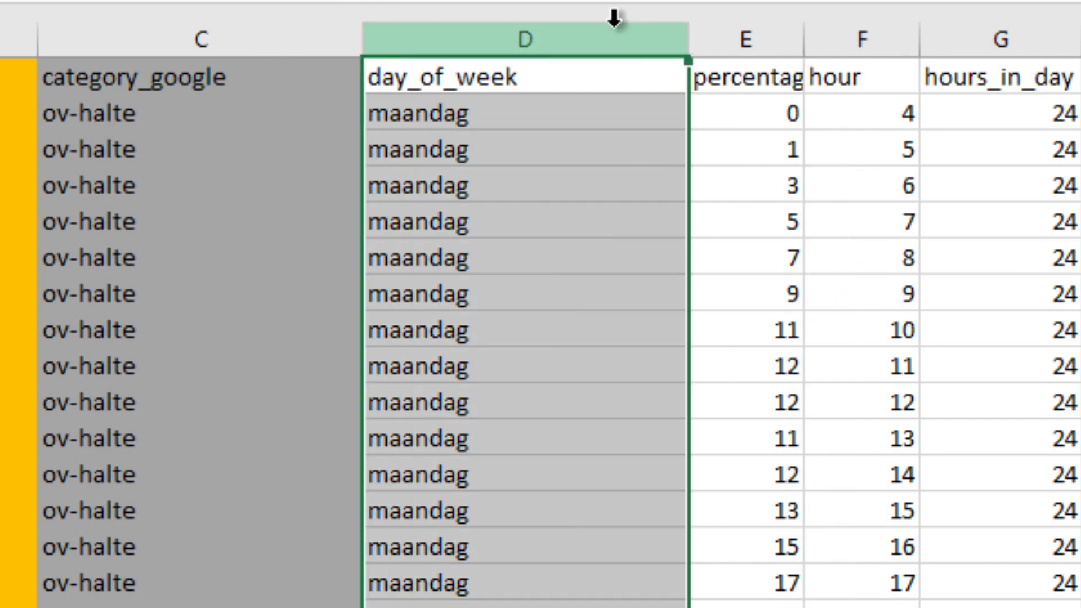
key("alt+h")
key("h")
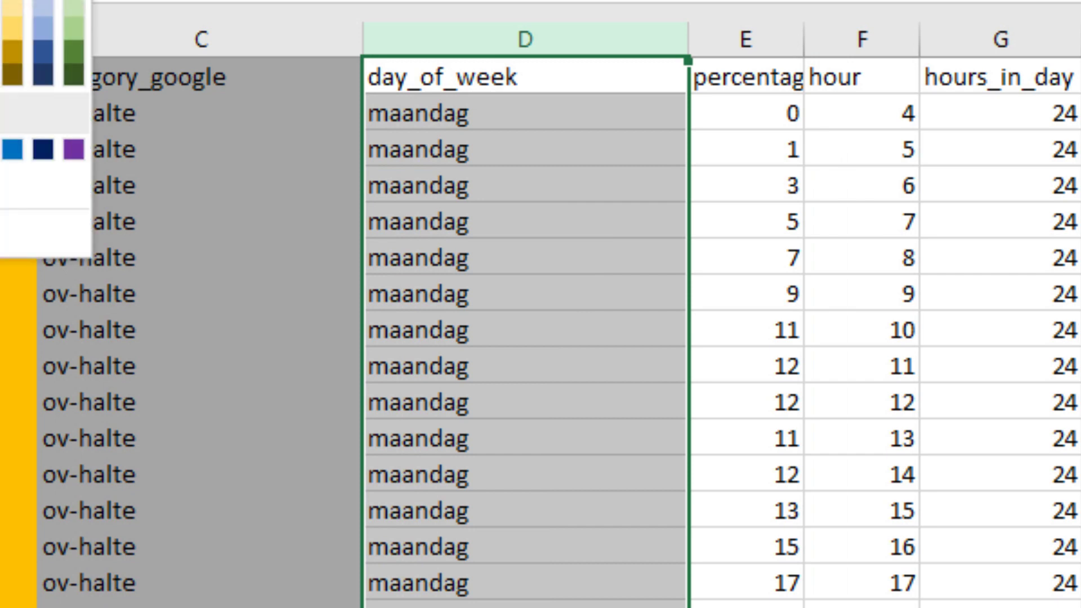
key("Return")
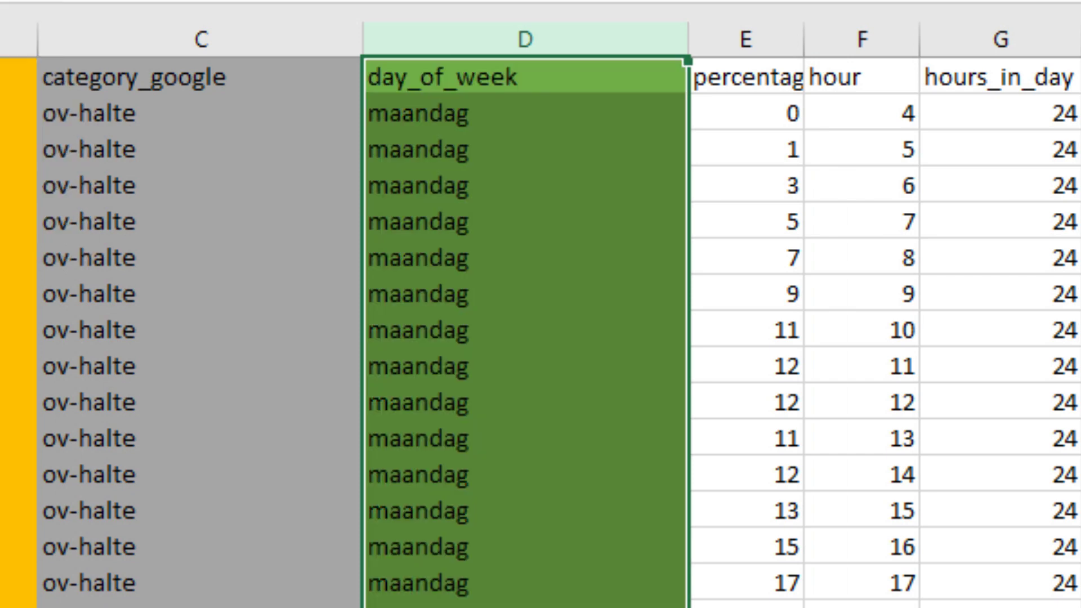
Step: Widen the percentage busy and hour columns well beyond the width of their headers
left_click(749, 23)
left_click_drag(804, 28, 906, 29)
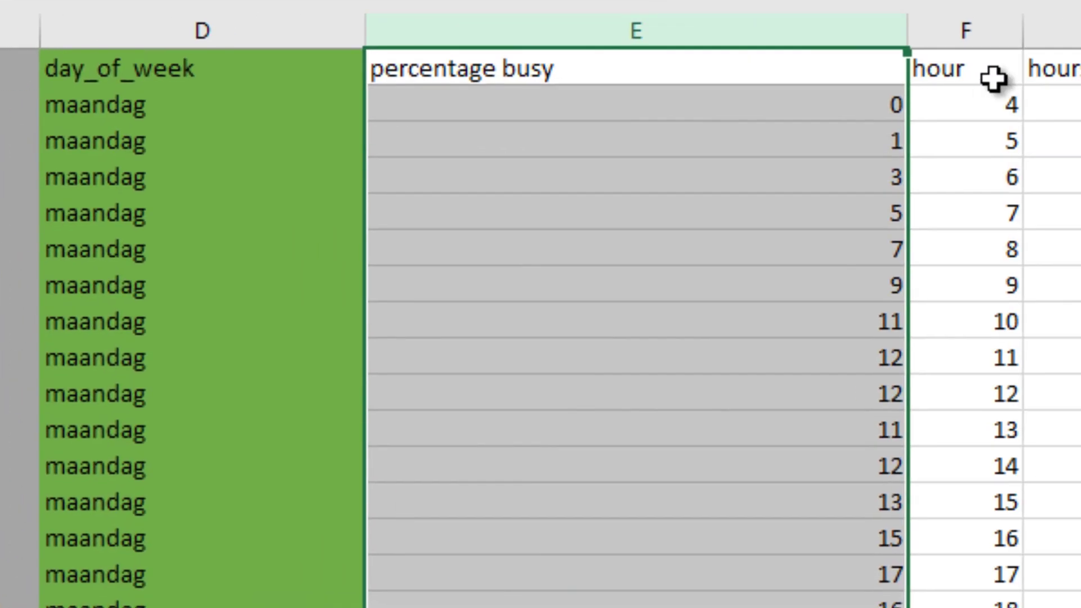
left_click_drag(700, 21, 1080, 22)
Step: Fill the hour column with light orange, undoing a first green fill, and select the cells for hours 6 through 0
left_click(698, 19)
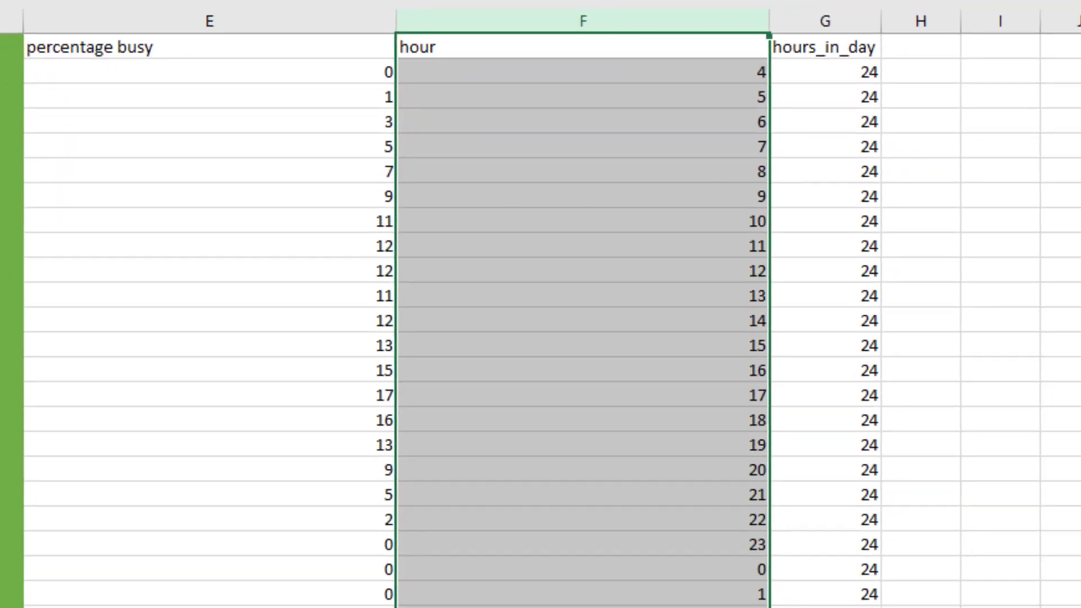
key("F4")
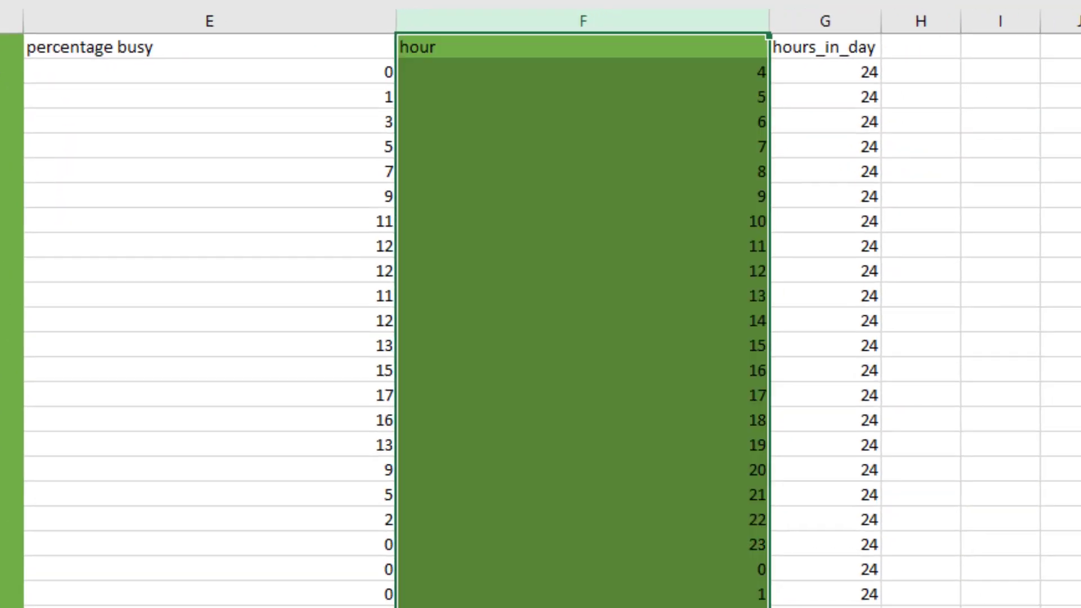
key("ctrl+z")
left_click(584, 494)
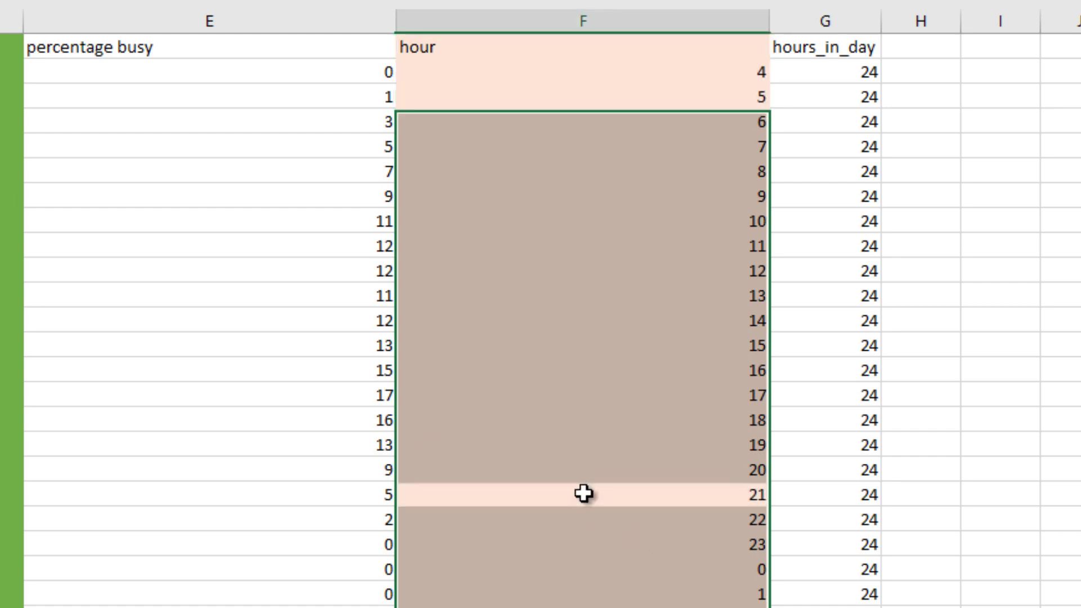
left_click_drag(550, 120, 557, 146)
left_click_drag(559, 216, 575, 569)
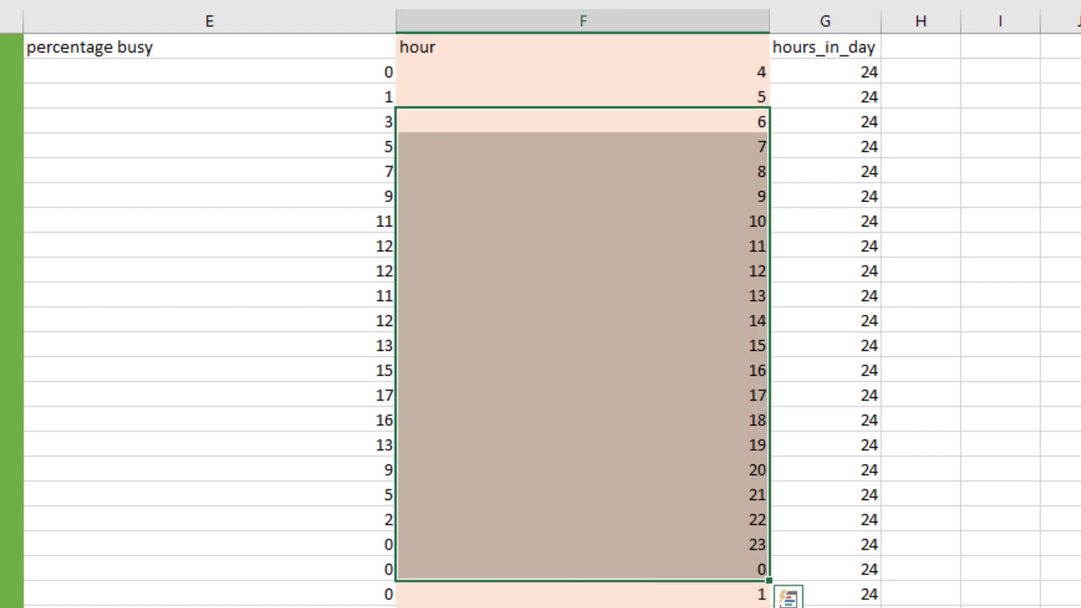
Step: Fill the percentage busy column with yellow-orange
left_click(217, 9)
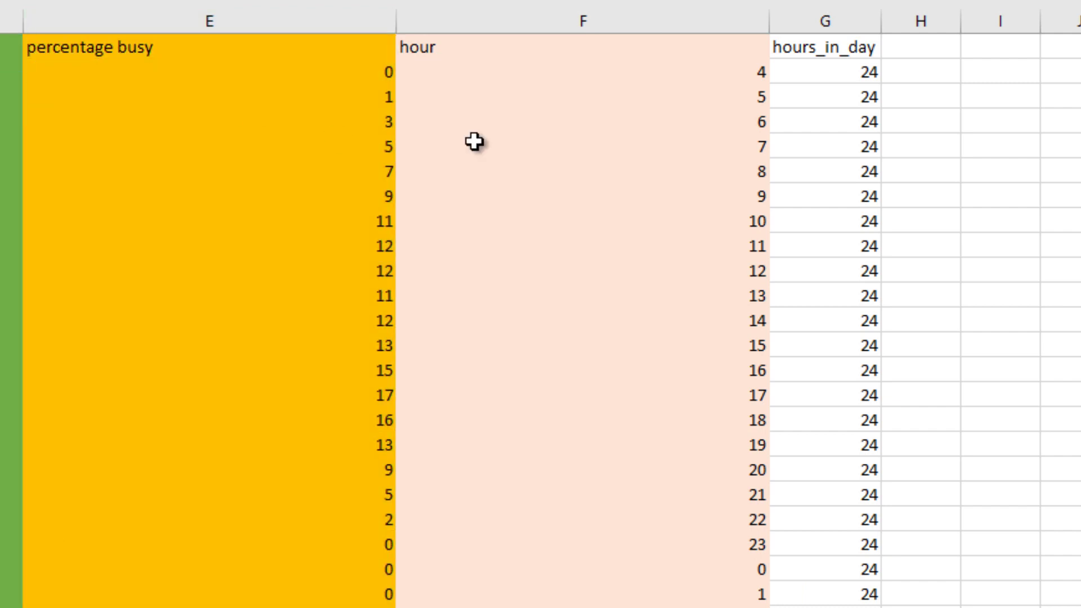
scroll(631, 560, "down", 19)
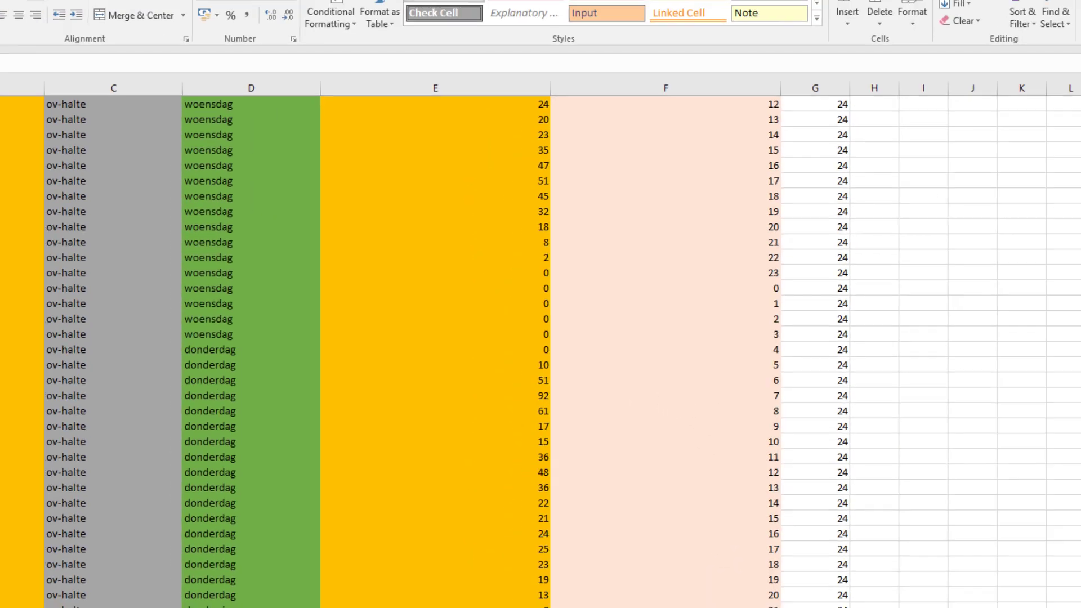
Step: Find GENT-DAMPOORT in the station column and select its first Monday row, the one for hour 4
left_click(92, 116)
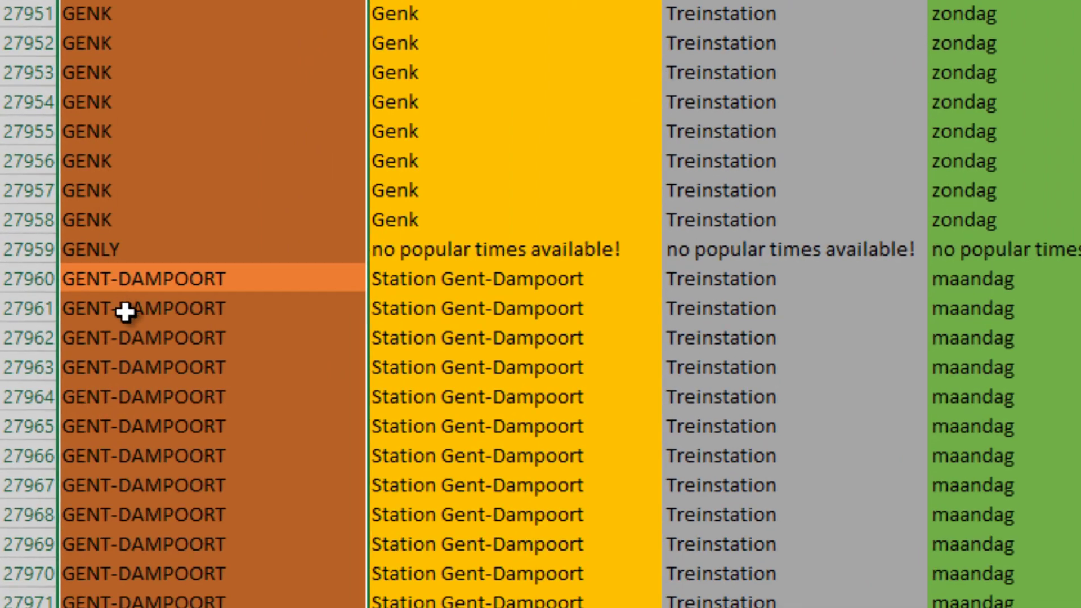
left_click(241, 332)
left_click(45, 279)
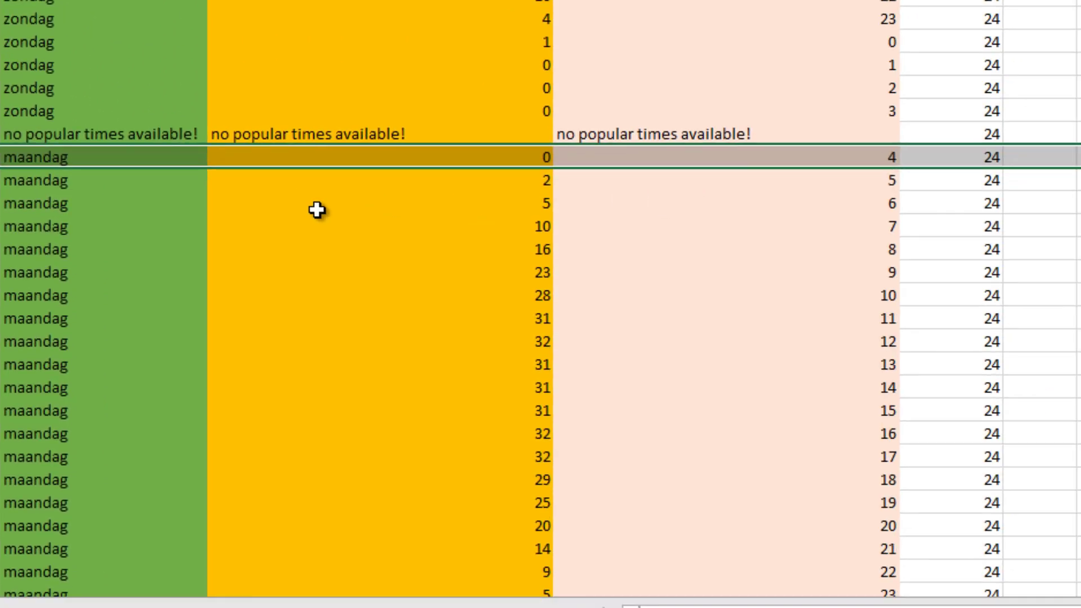
Step: Examine Gent-Dampoort's Monday percentage busy for hours 17 and 18, selecting the full row for hour 17
scroll(456, 213, "down", 4)
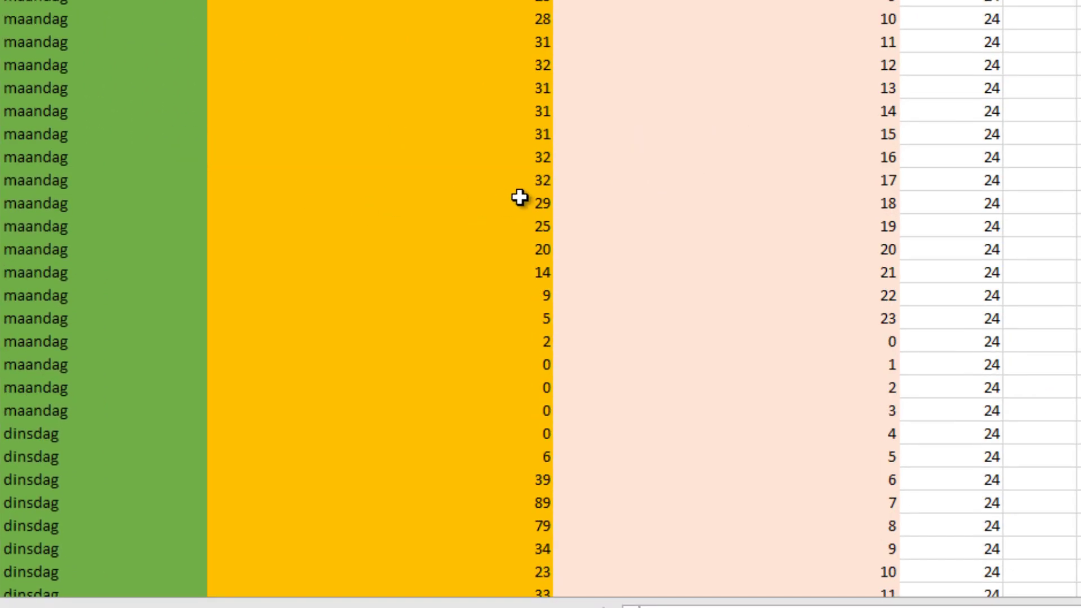
left_click(519, 197)
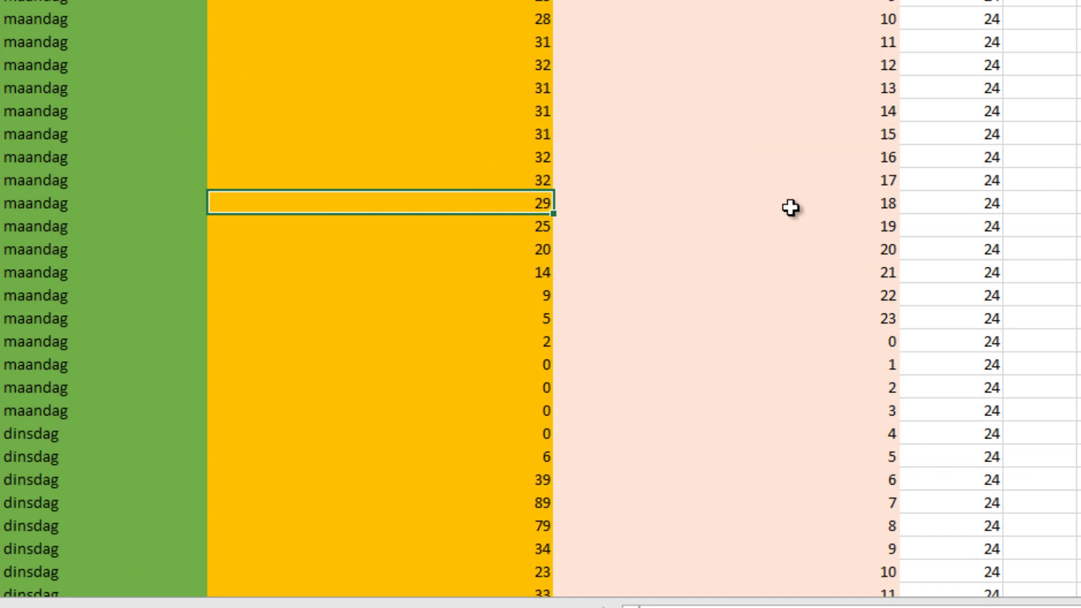
left_click(806, 179)
left_click(514, 182)
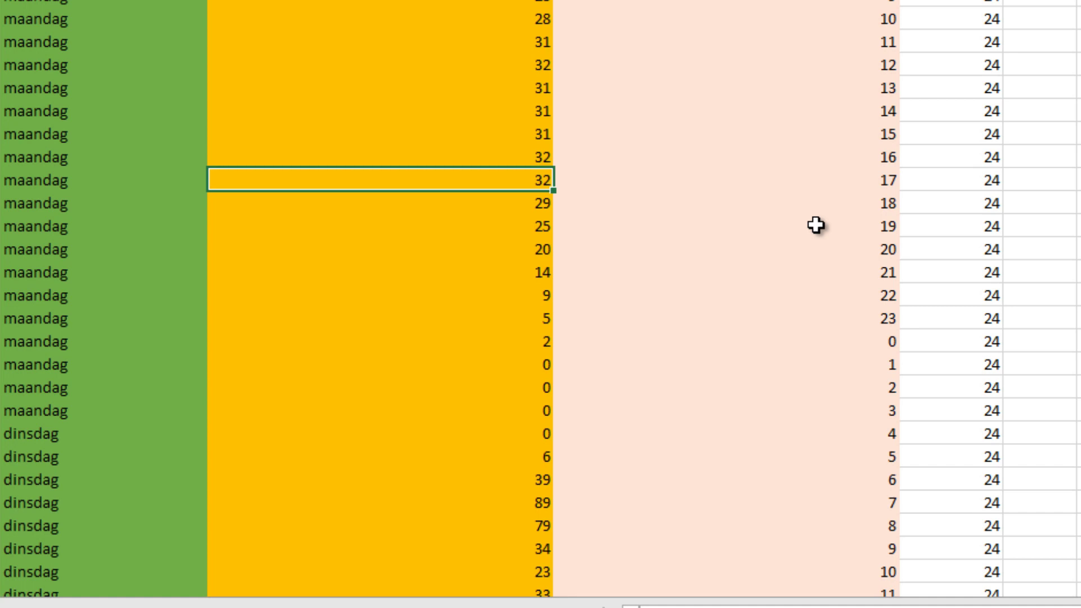
key("shift+space")
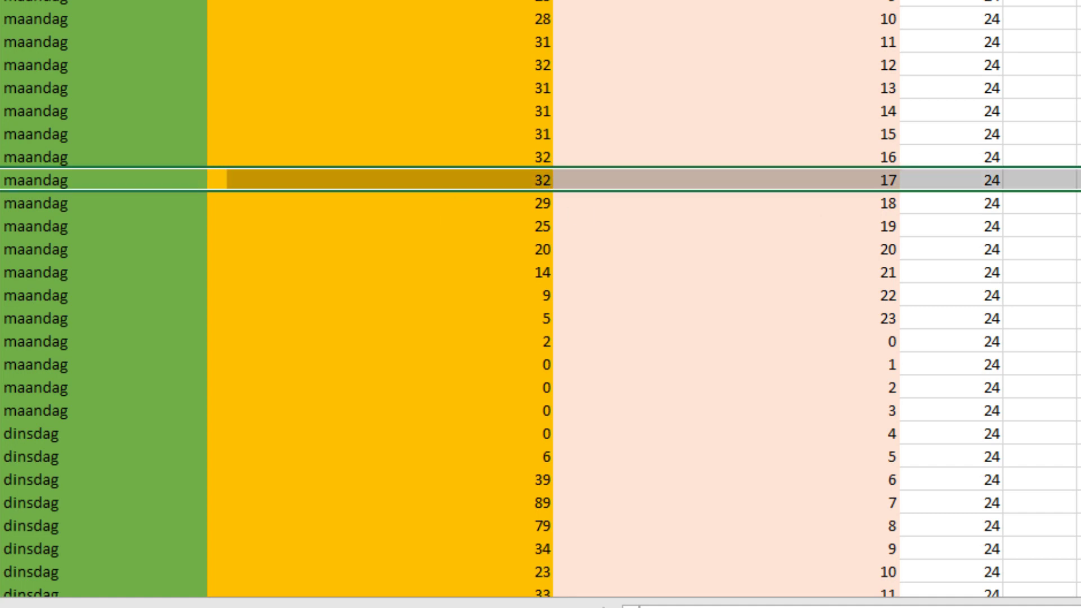
left_click(496, 180)
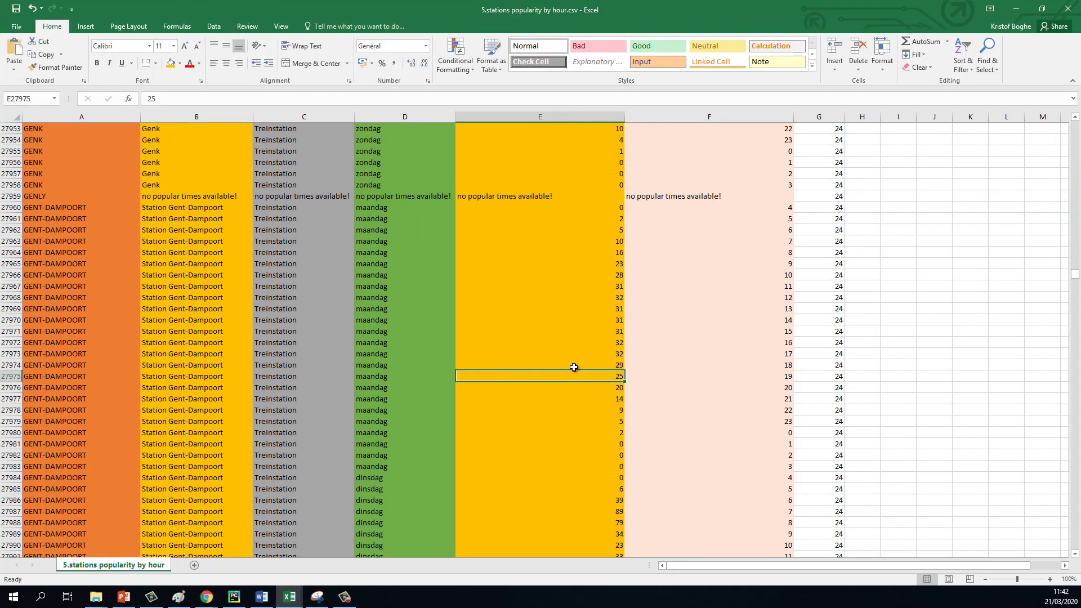
Step: Return to the start of the dataset and review the percentage busy and hour columns, selecting the whole hour column
scroll(574, 366, "up", 15)
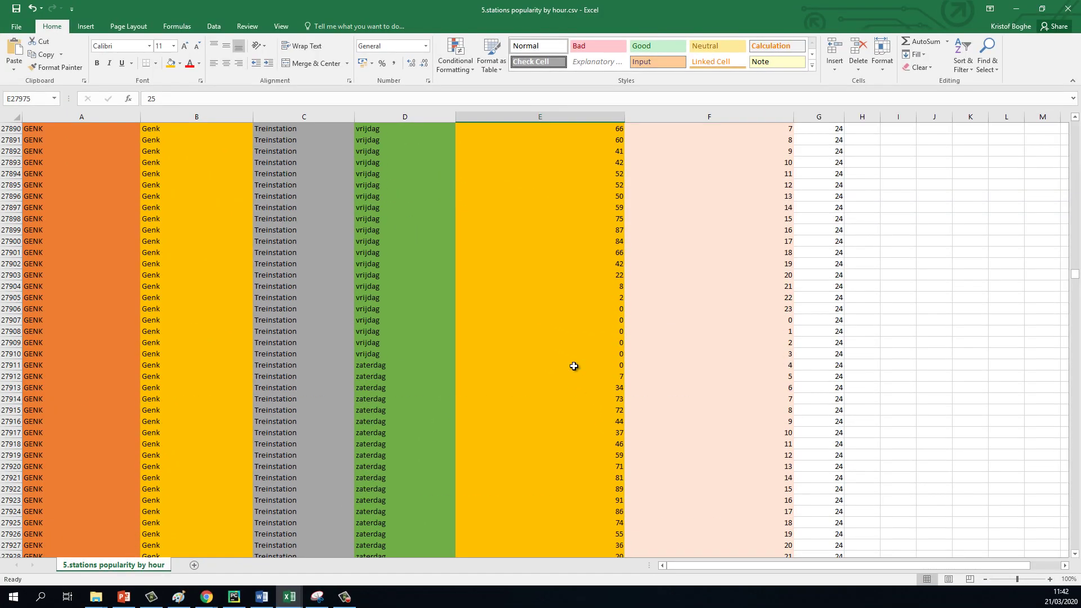
scroll(574, 366, "up", 20)
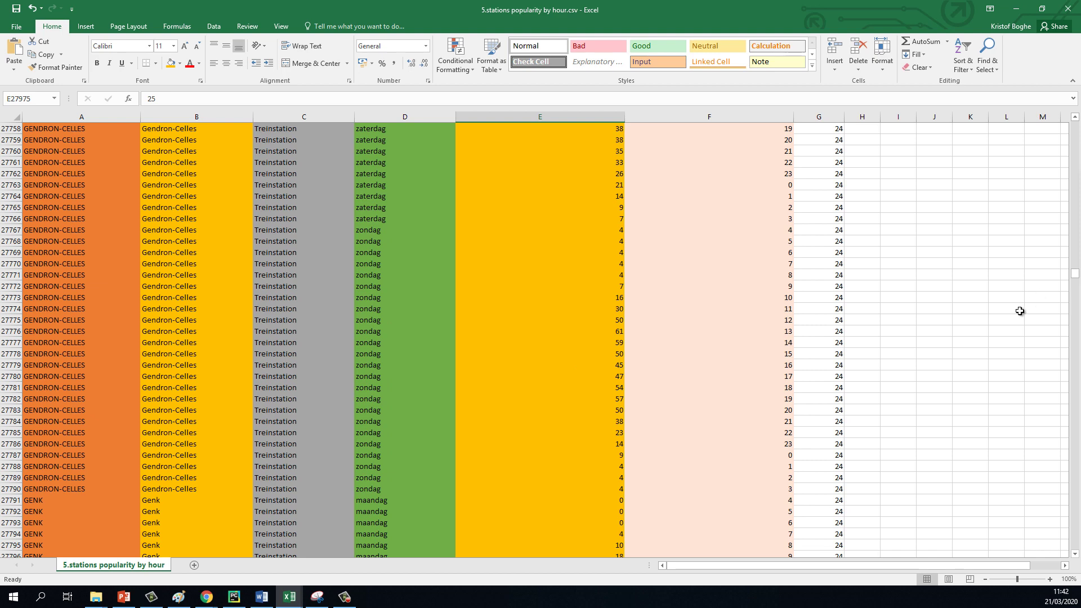
left_click_drag(1075, 275, 1074, 125)
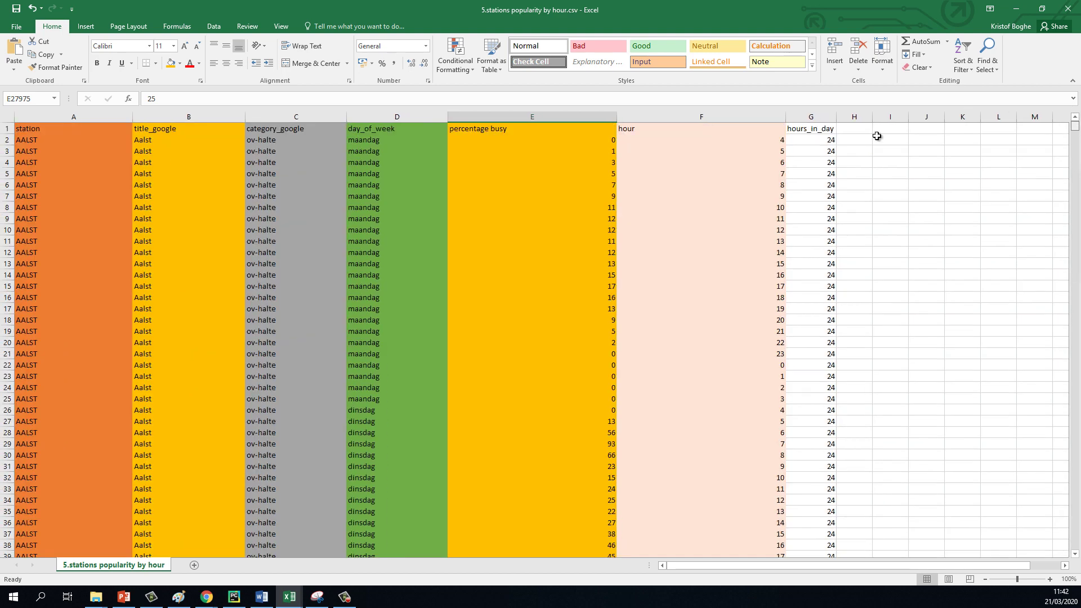
left_click(531, 112)
left_click(762, 249)
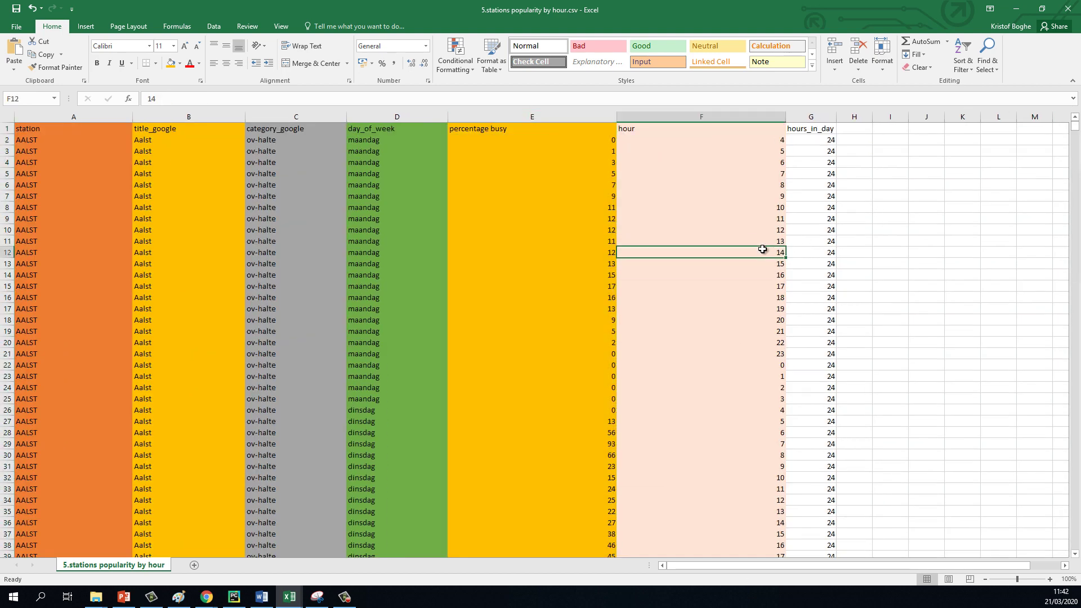
left_click(629, 116)
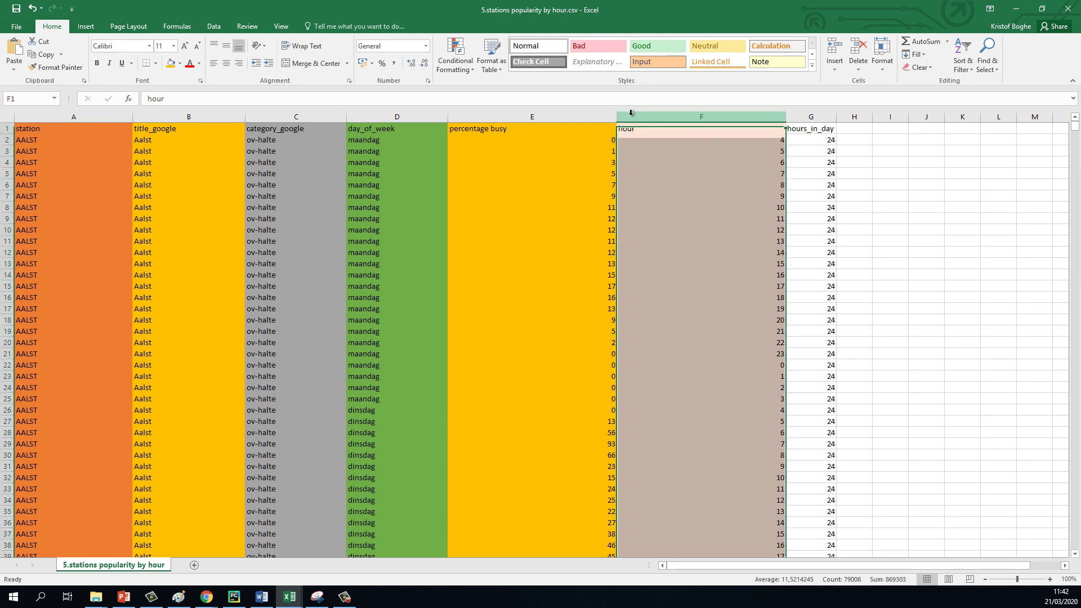
left_click(160, 198)
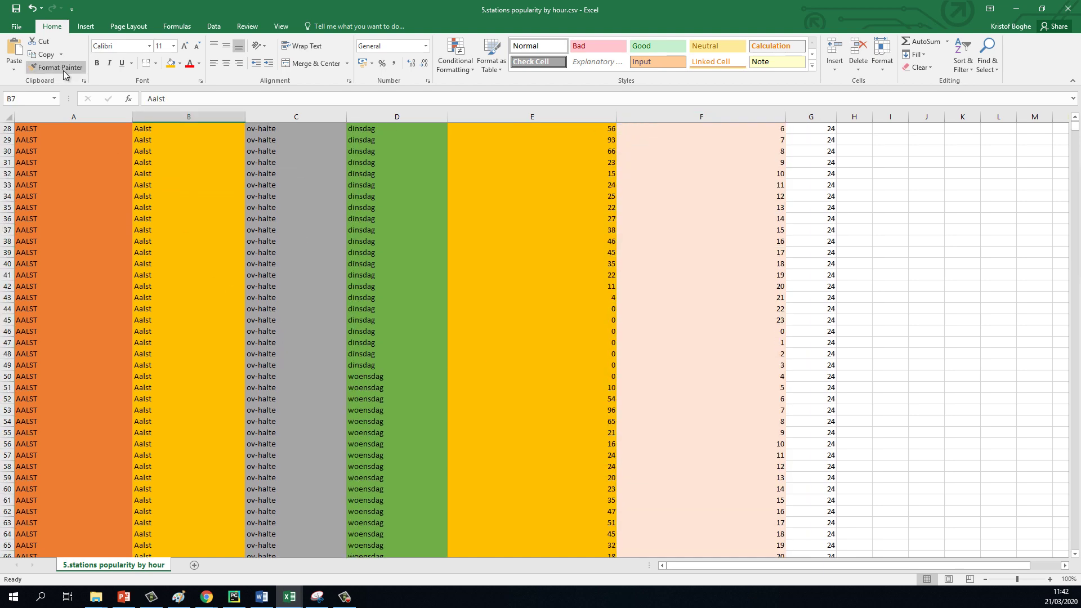
Step: Find the AALST-KERREBROEK rows and select its percentage busy cells from late Tuesday through Wednesday evening
scroll(414, 334, "down", 17)
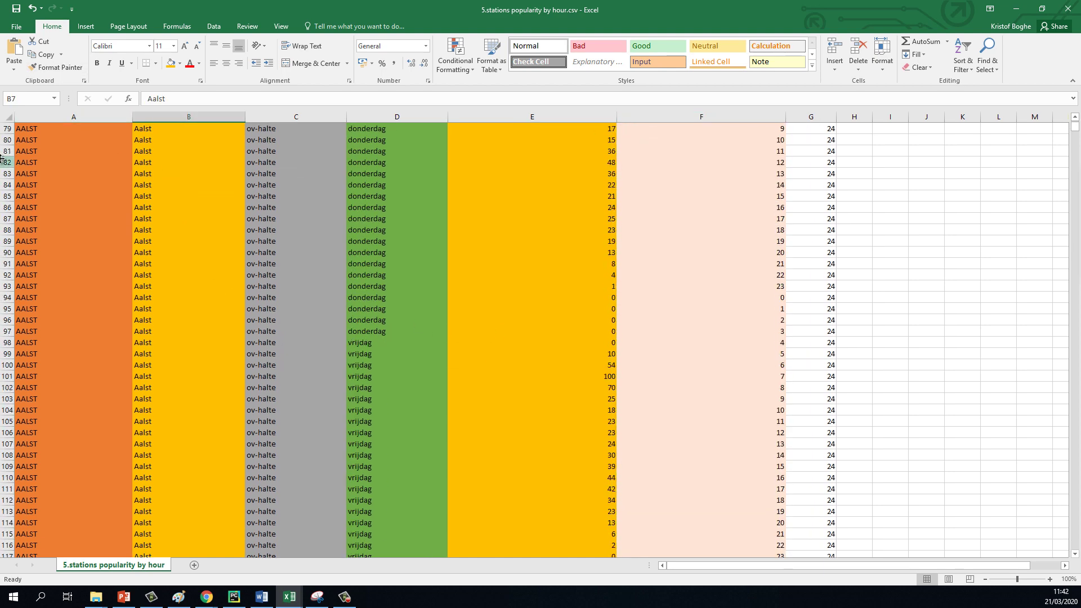
scroll(620, 330, "down", 8)
scroll(594, 319, "down", 20)
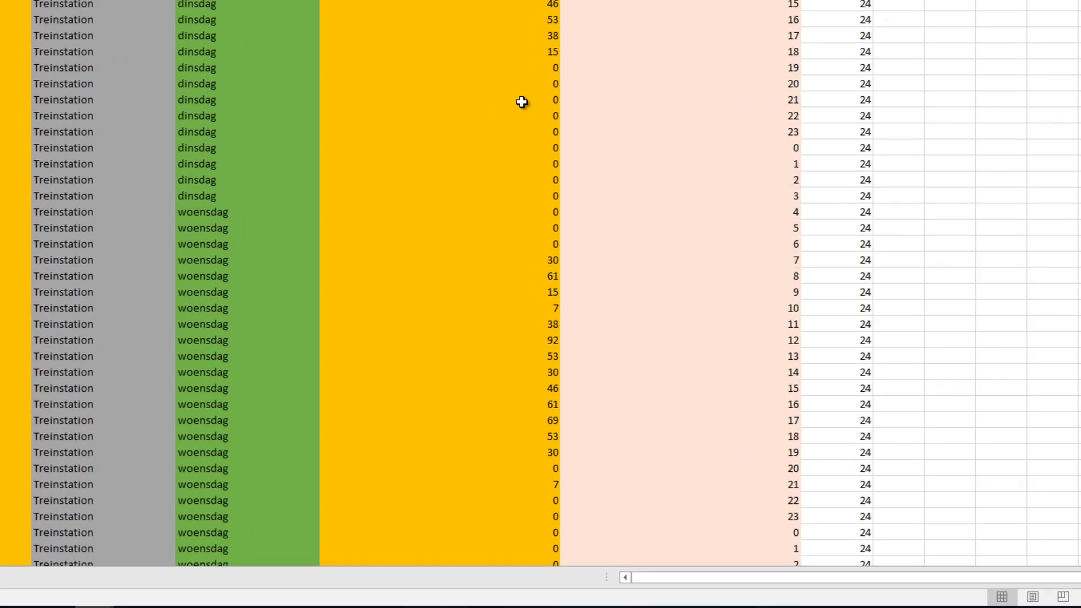
left_click_drag(587, 230, 599, 477)
left_click(599, 476)
mouse_move(456, 258)
left_mouse_down()
mouse_move(463, 416)
mouse_move(475, 231)
mouse_move(490, 231)
mouse_move(473, 234)
mouse_move(497, 237)
left_mouse_up()
left_click_drag(412, 0, 439, 429)
scroll(587, 455, "down", 10)
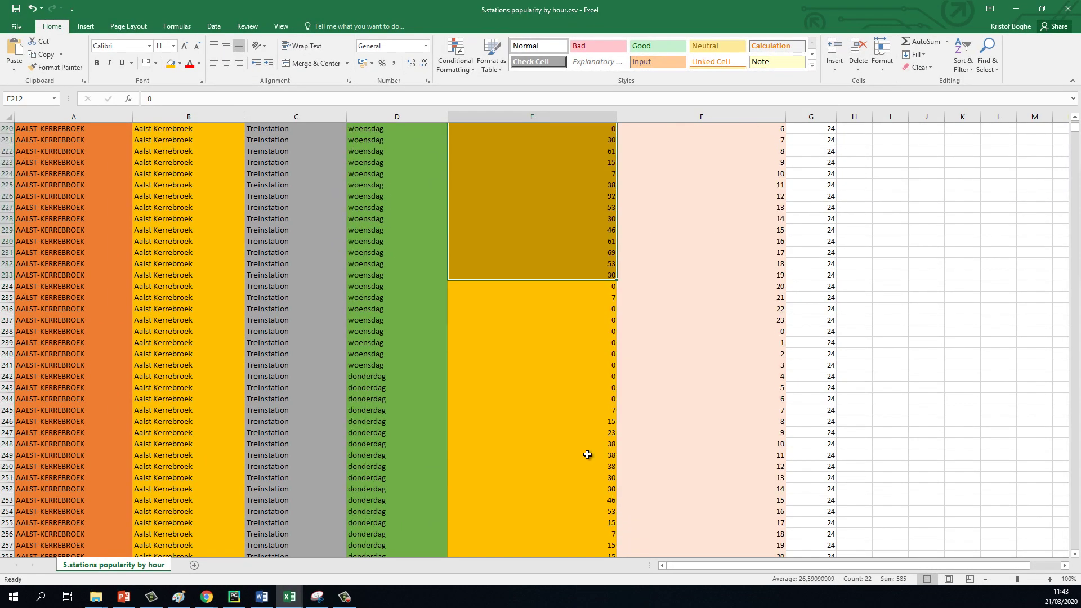
Step: Examine Aalst-Kerrebroek's Monday rows and select the percentage busy cell for Sunday hour 23 of the preceding station
scroll(587, 454, "up", 18)
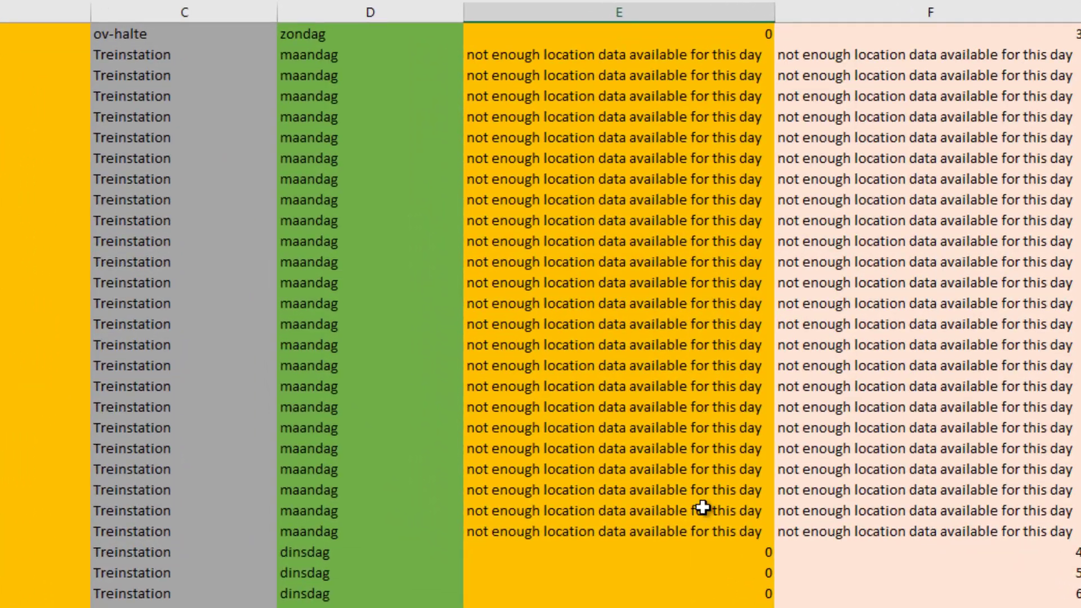
scroll(354, 299, "up", 2)
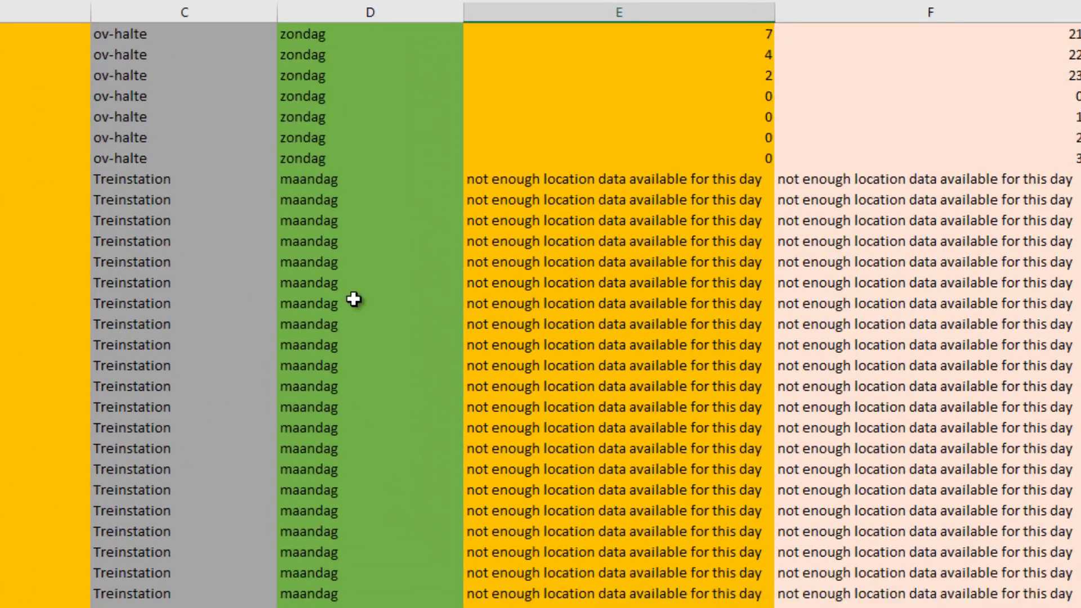
left_click(629, 72)
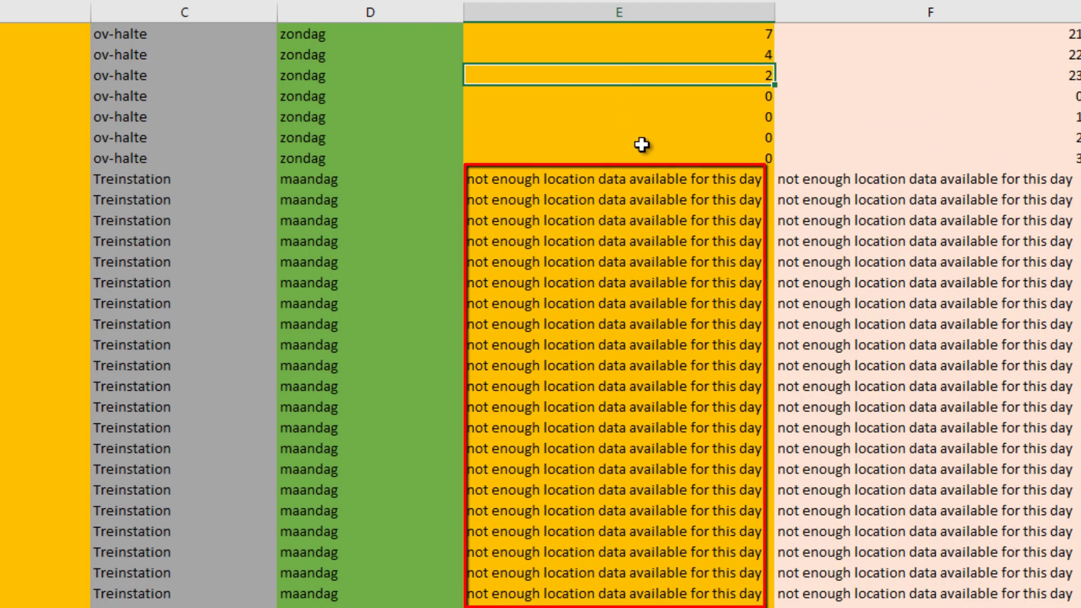
Step: Compare the single AALTER row with Aalst-Kerrebroek's Saturday rows to examine how missing popular times are recorded
scroll(708, 163, "down", 20)
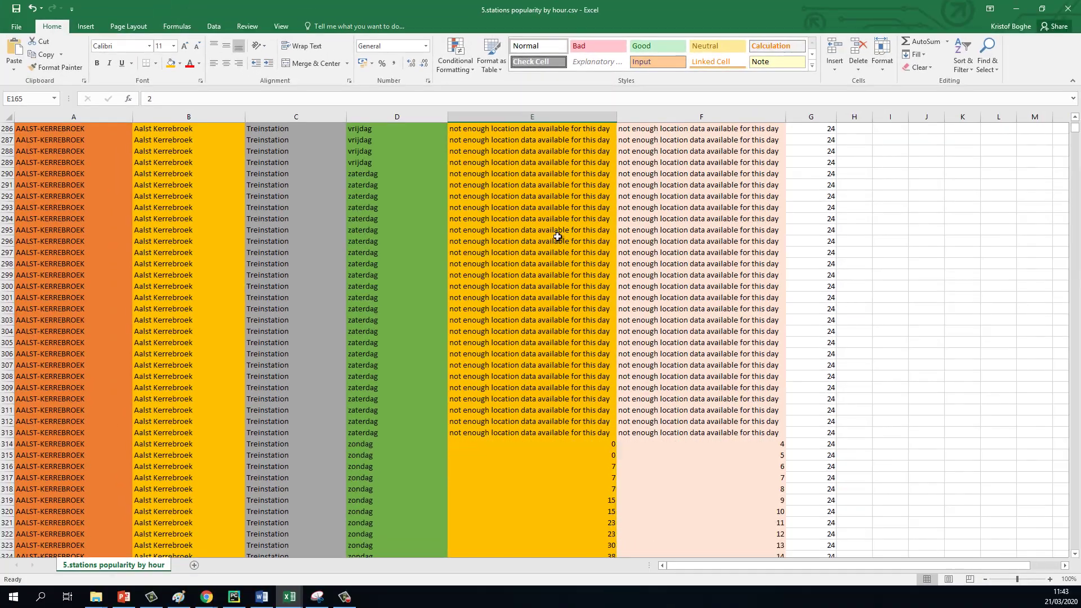
scroll(557, 237, "down", 16)
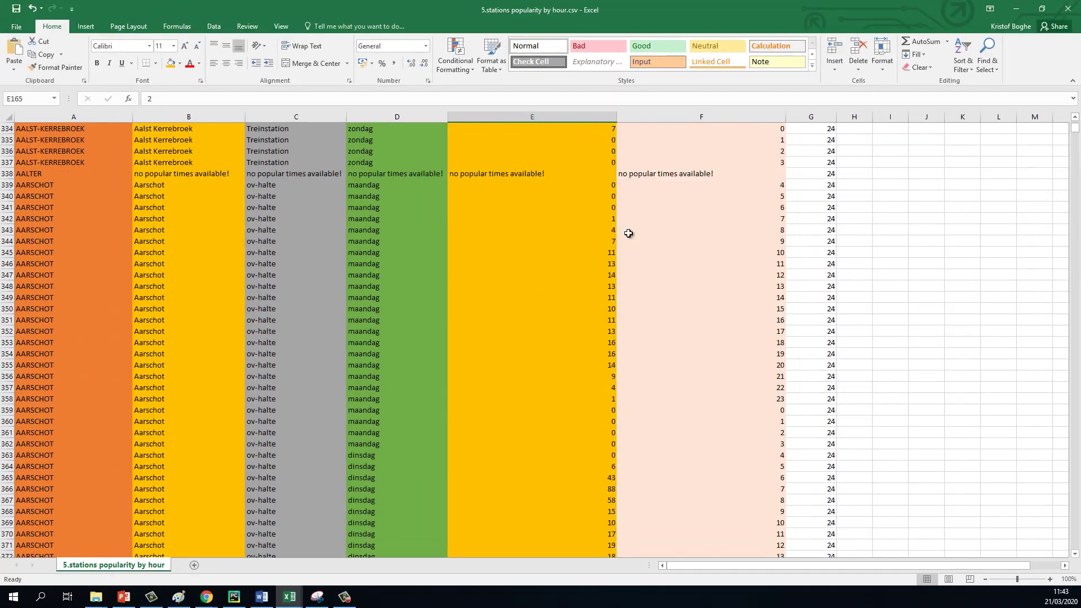
scroll(517, 255, "up", 2)
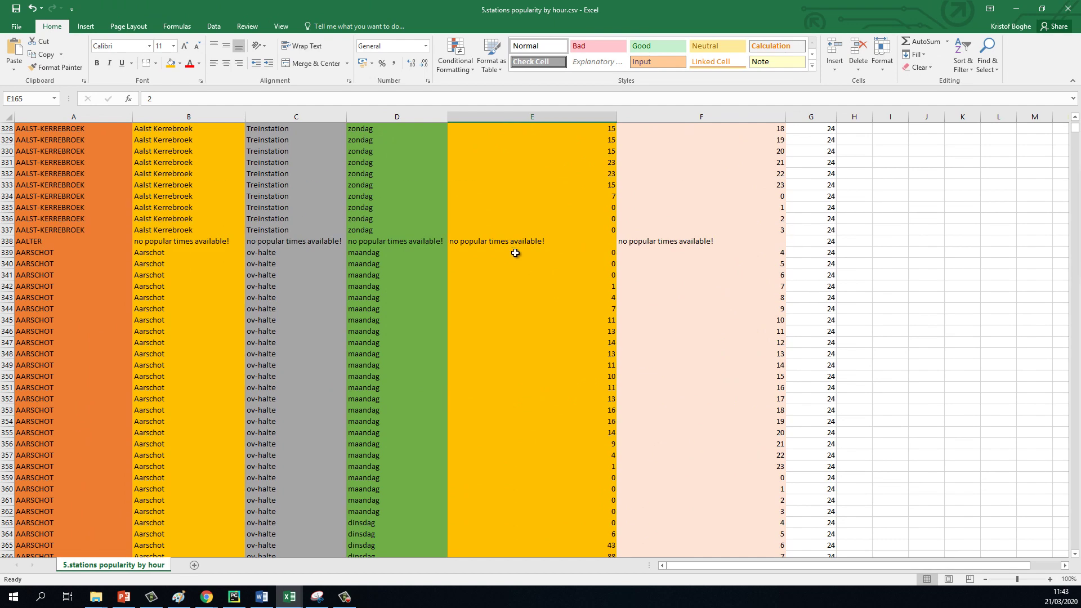
scroll(514, 253, "down", 4)
scroll(525, 270, "up", 10)
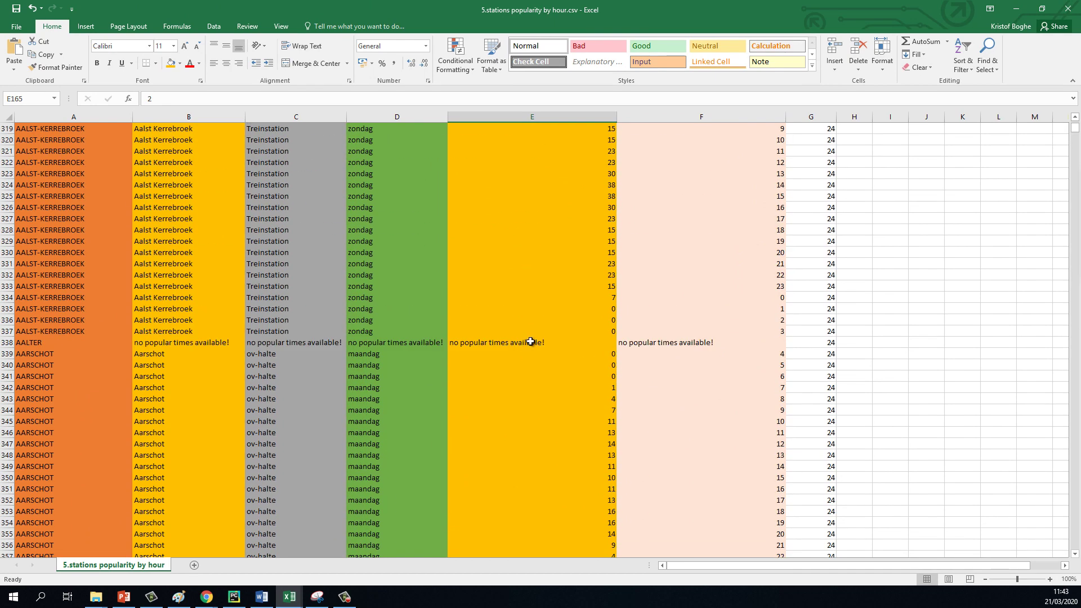
left_click(545, 398)
scroll(545, 326, "up", 6)
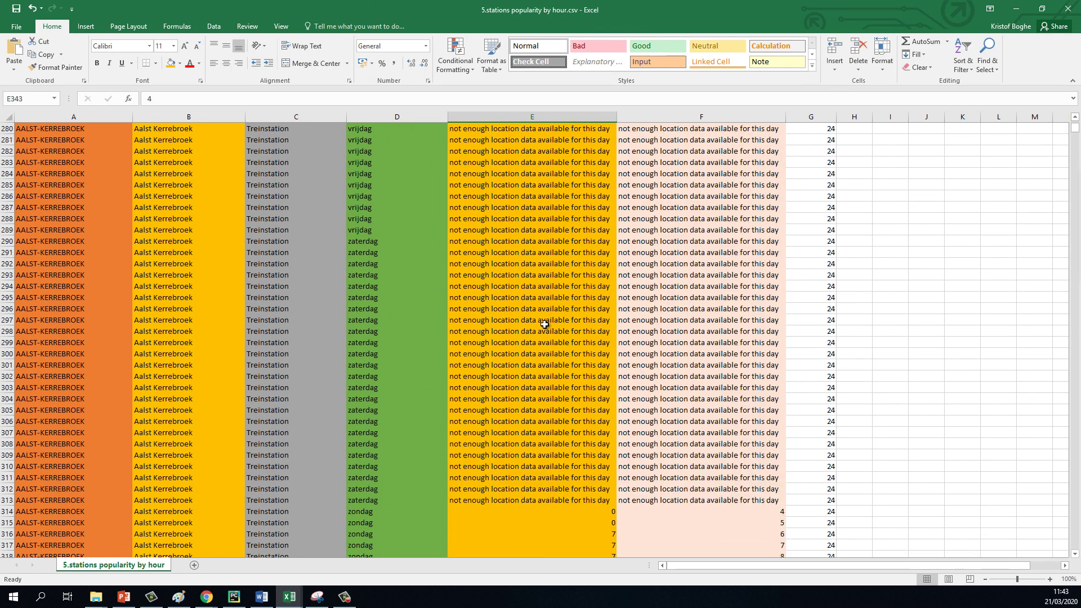
scroll(545, 325, "down", 7)
left_click(540, 312)
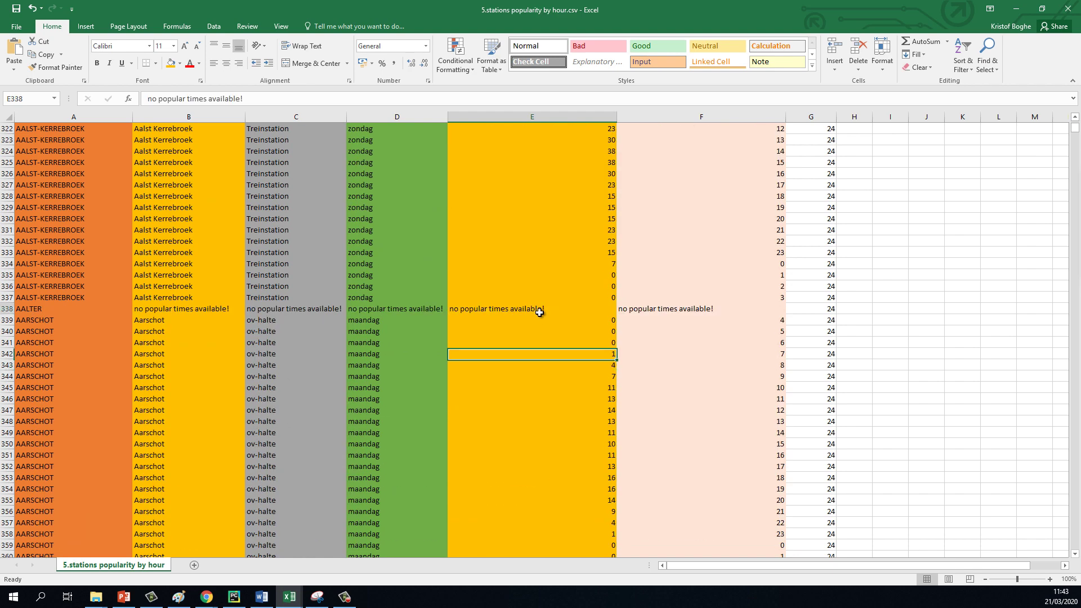
left_click(547, 363)
Step: Select Aalst-Kerrebroek's day and percentage busy cells for Sunday, and those for Saturday, to contrast available with missing data
scroll(547, 354, "up", 14)
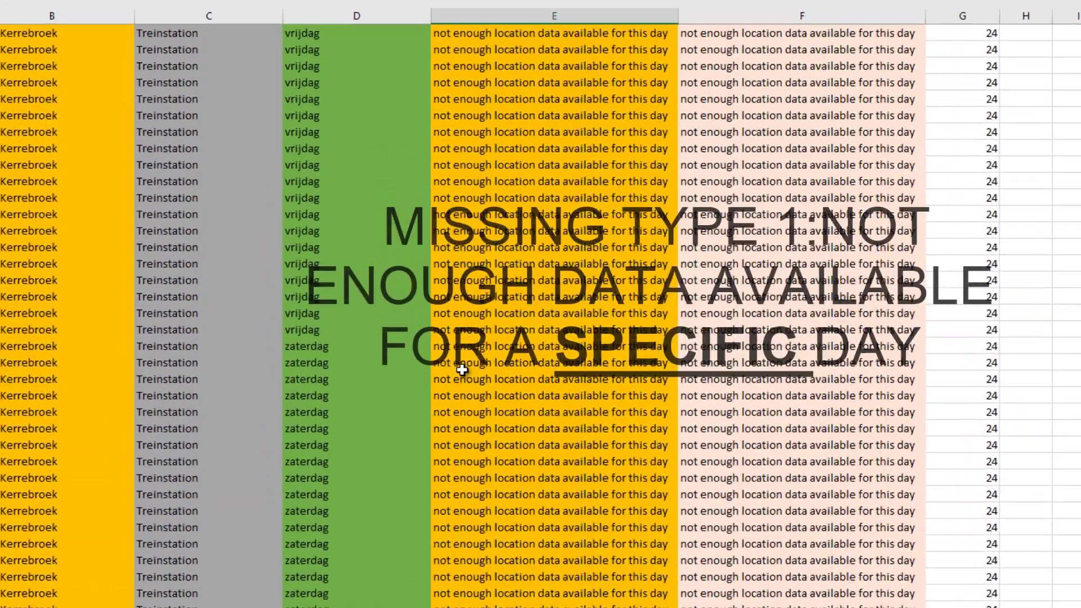
scroll(465, 347, "down", 5)
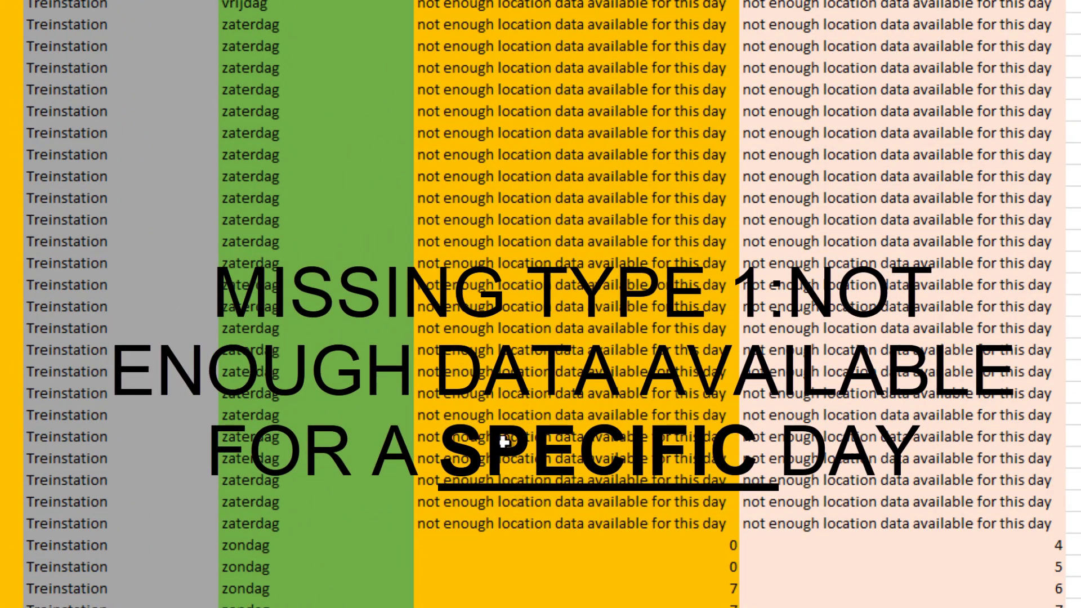
scroll(504, 441, "down", 2)
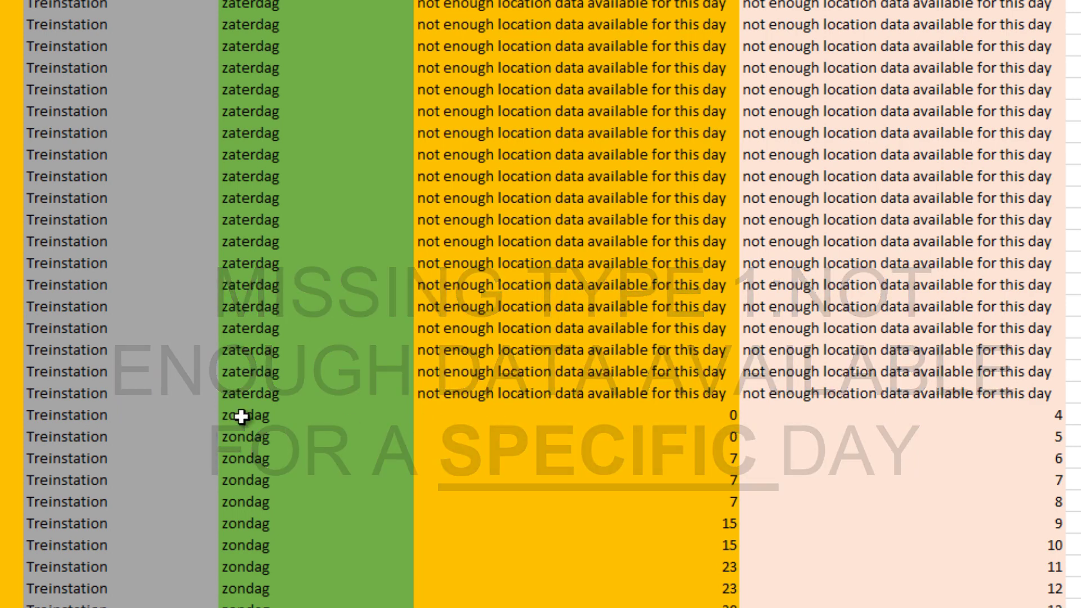
left_click_drag(240, 417, 582, 607)
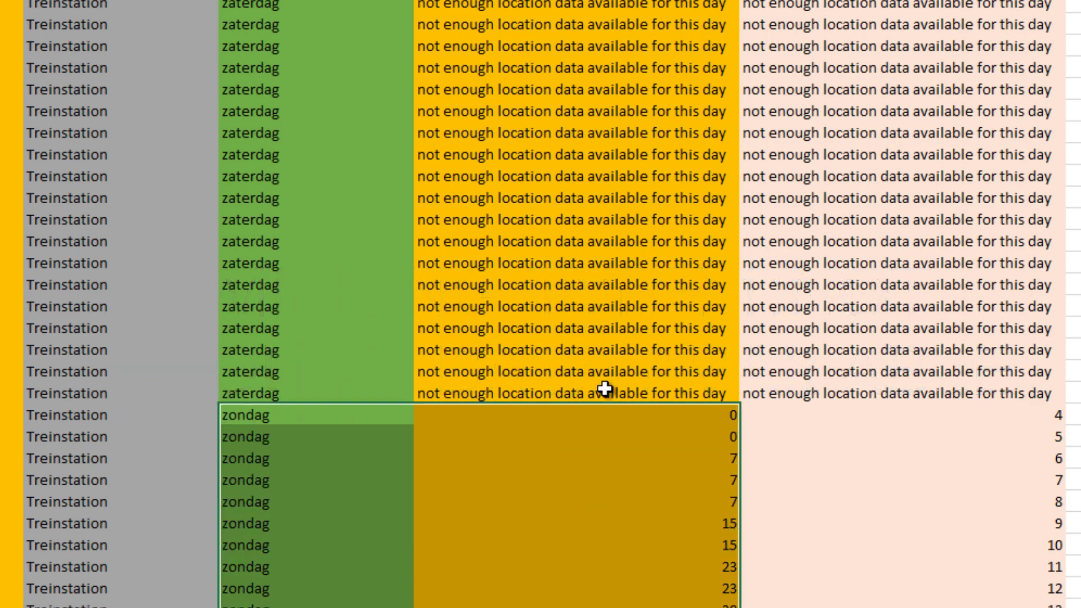
left_click_drag(604, 388, 254, 2)
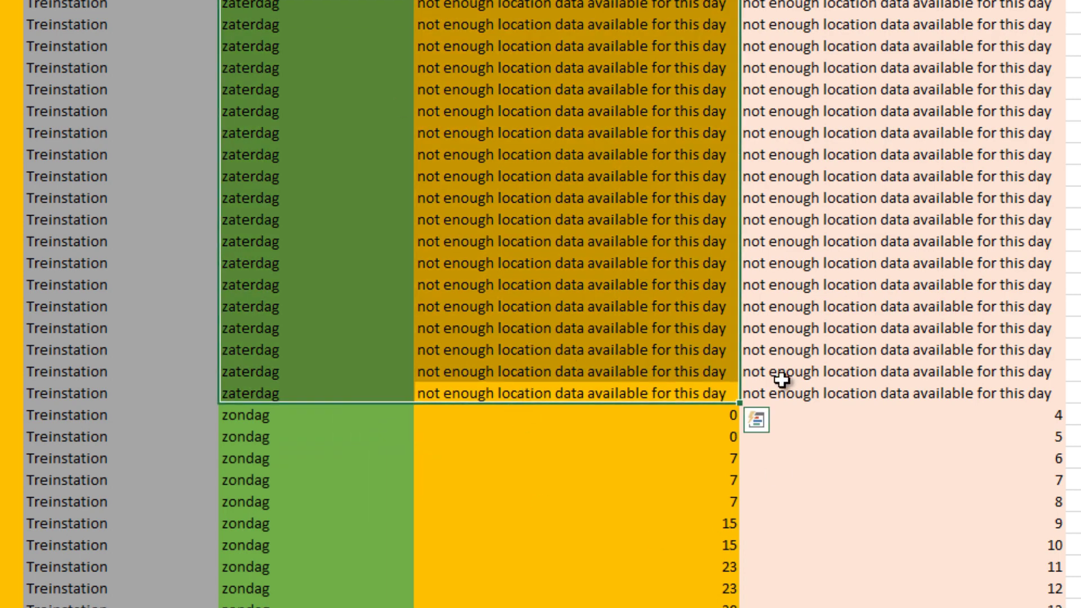
Step: Select the percentage busy cell in the AALTER row to examine a station missing data for every day
scroll(521, 340, "down", 20)
scroll(506, 327, "up", 7)
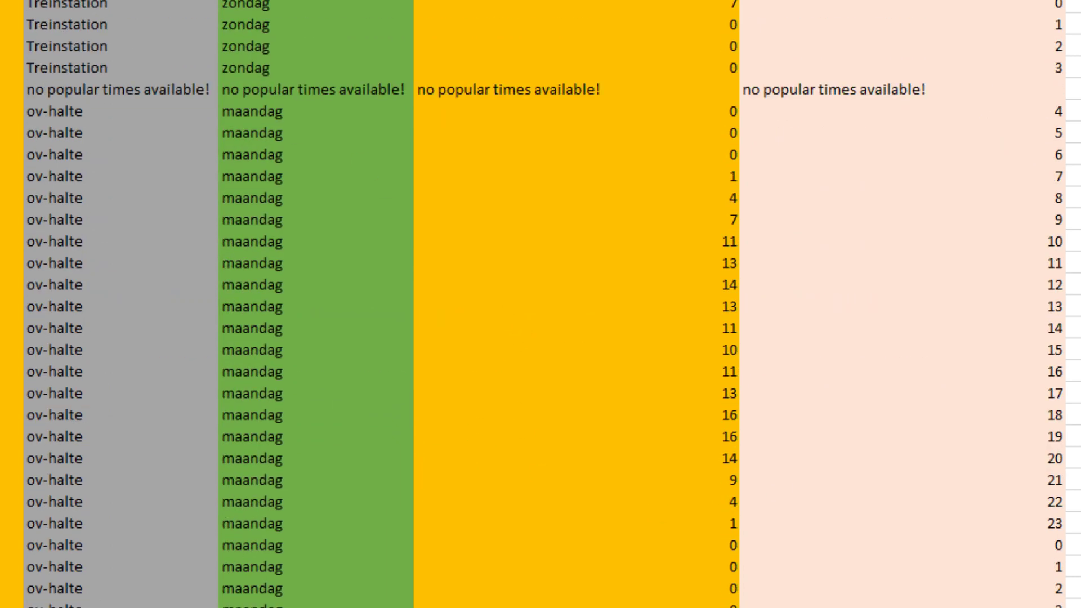
left_click(496, 179)
left_click(514, 93)
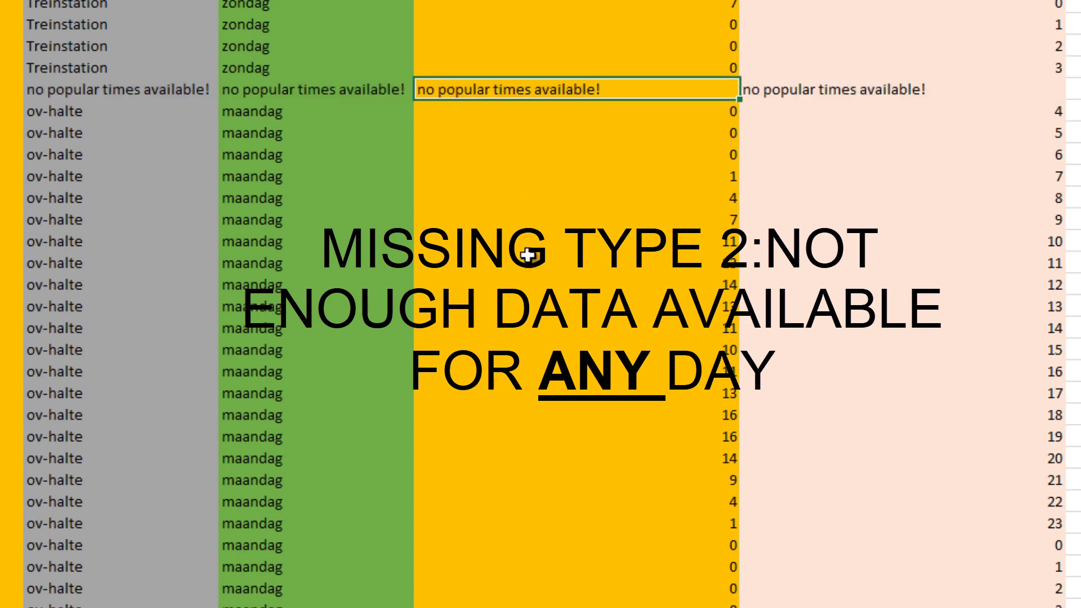
scroll(524, 248, "down", 12)
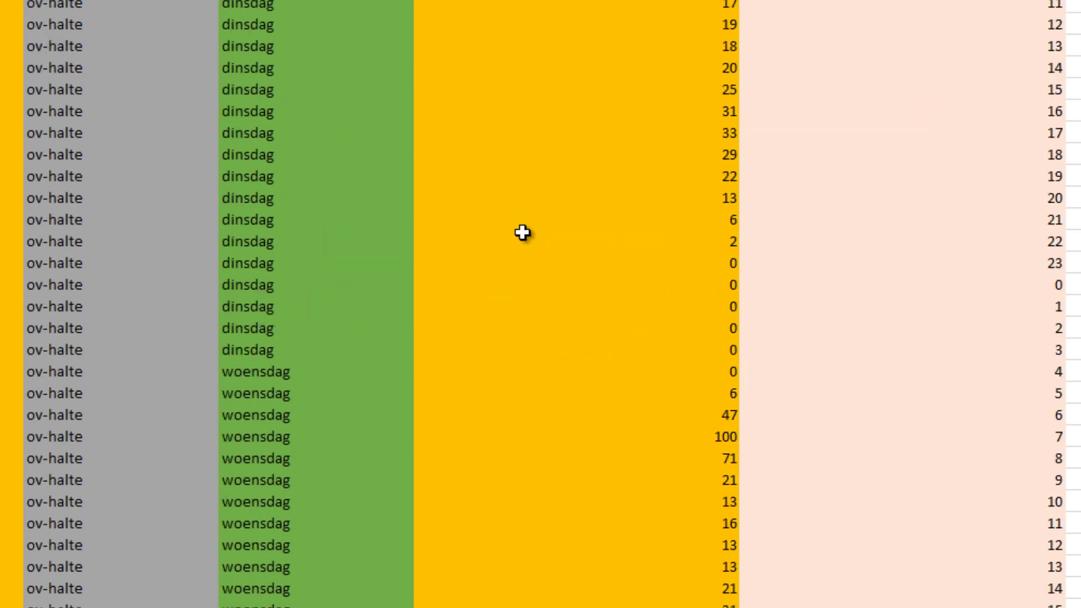
scroll(522, 232, "down", 20)
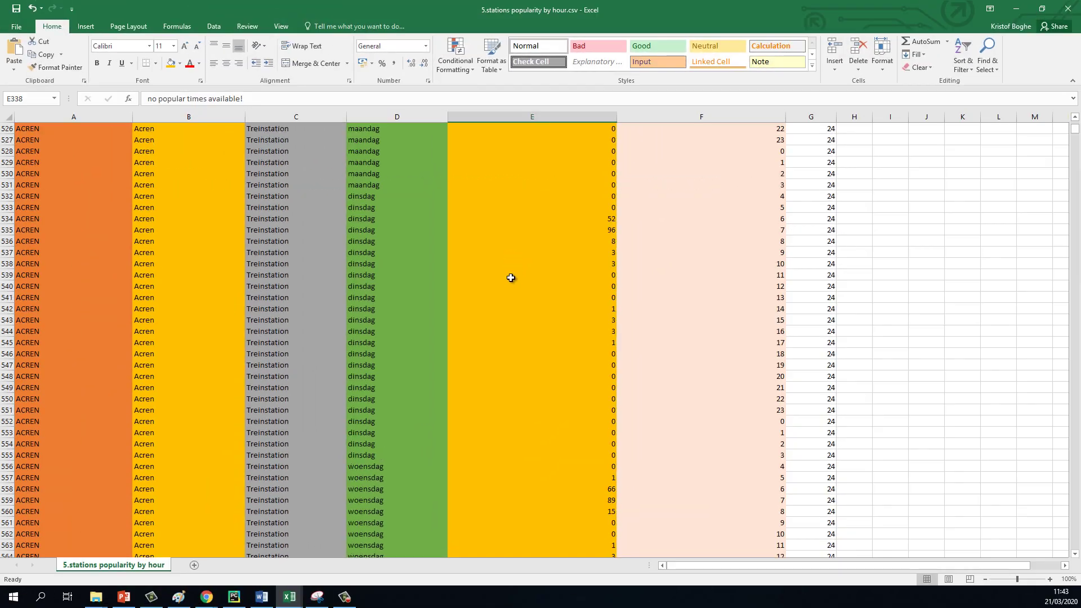
scroll(510, 277, "down", 20)
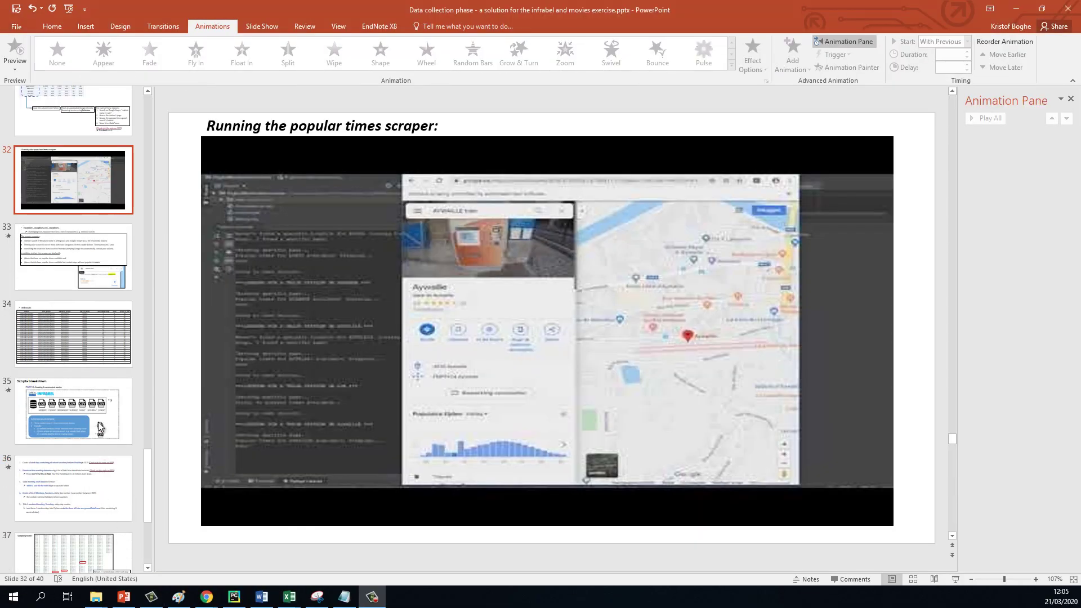
Step: Present the Scripts breakdown slide about creating three constructed weeks, starting from slide 35
left_click(101, 427)
left_click(954, 580)
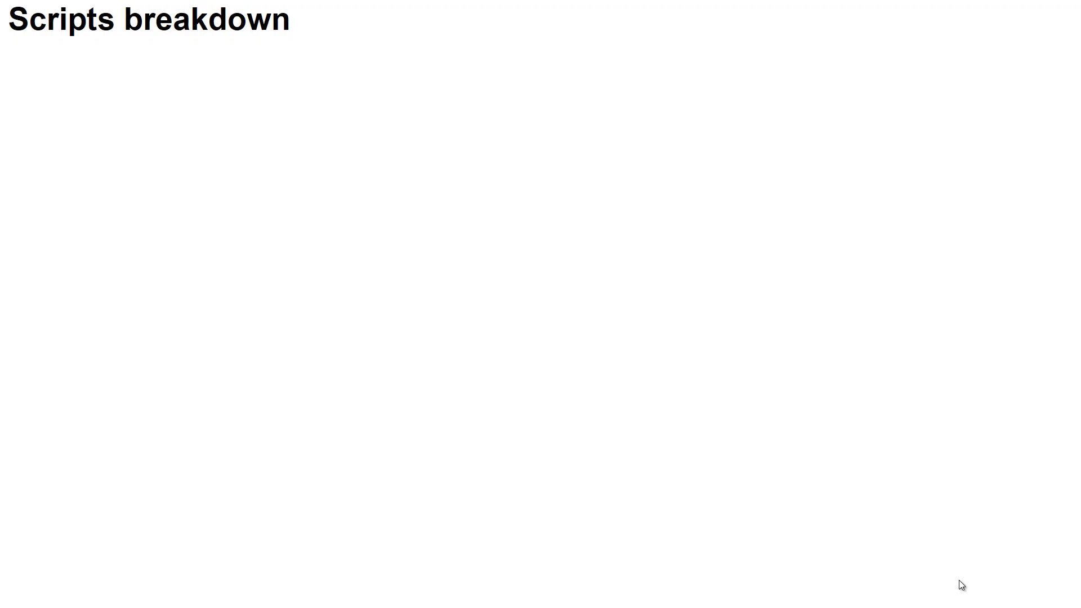
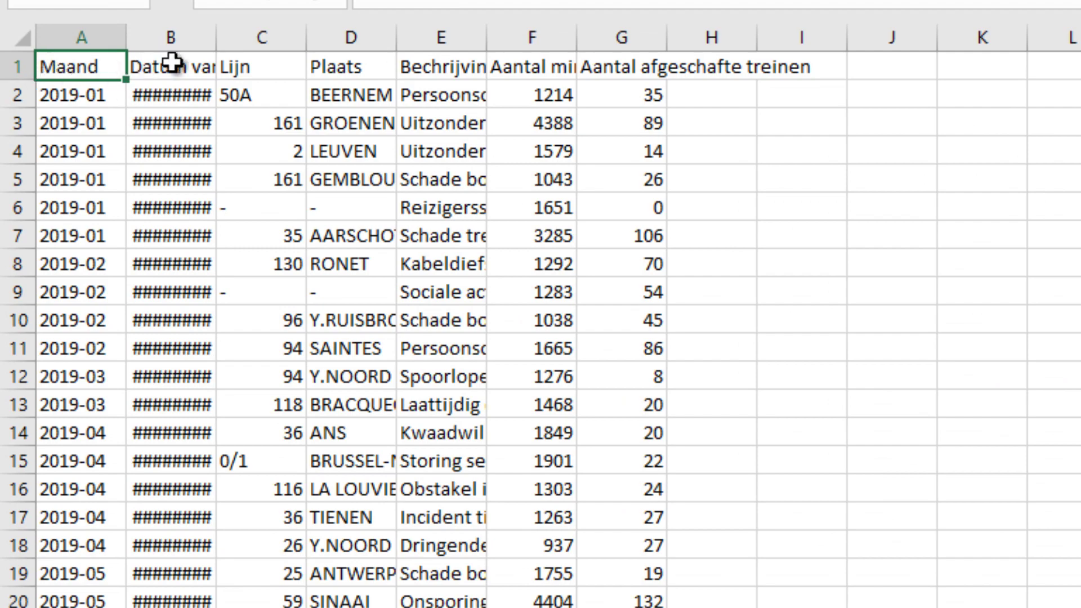
Step: Widen the incident date, place, description, delay minutes and cancelled trains columns so their contents fit
double_click(216, 36)
double_click(809, 35)
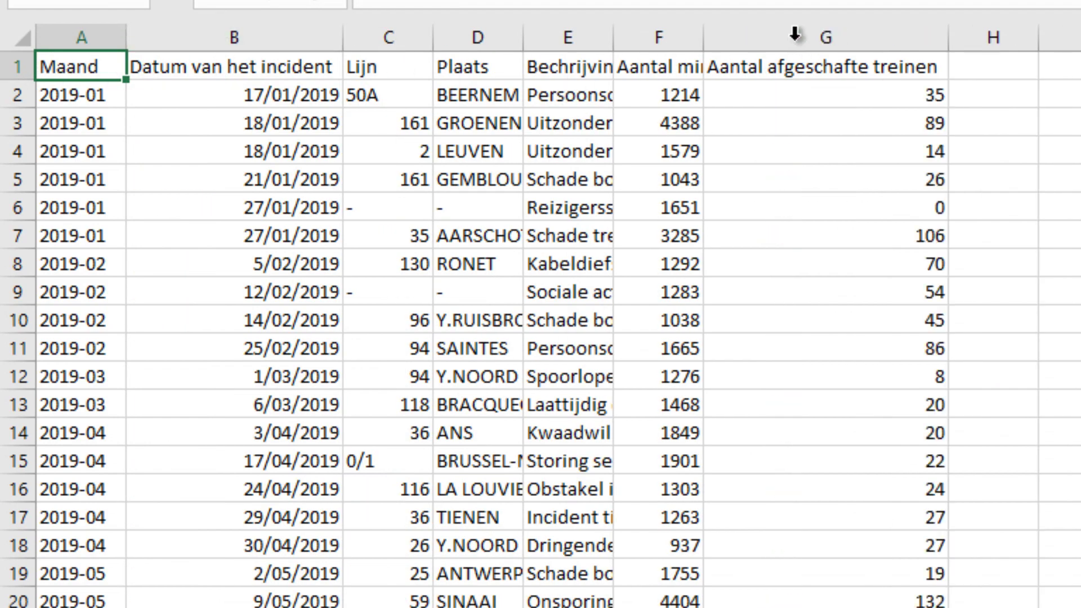
left_click_drag(704, 33, 705, 33)
double_click(705, 34)
double_click(614, 35)
left_click(515, 34)
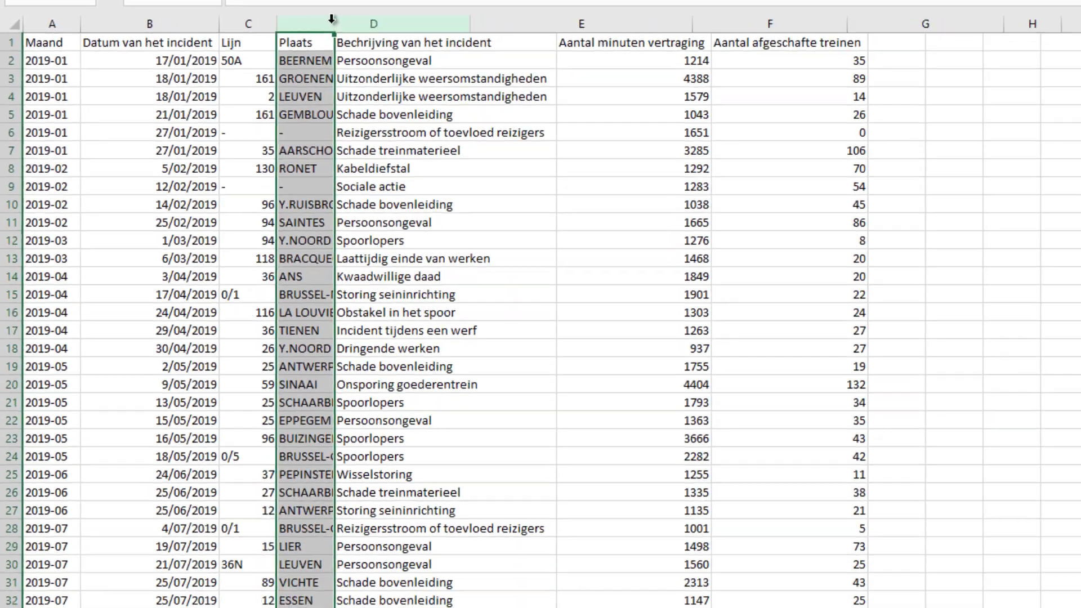
double_click(334, 23)
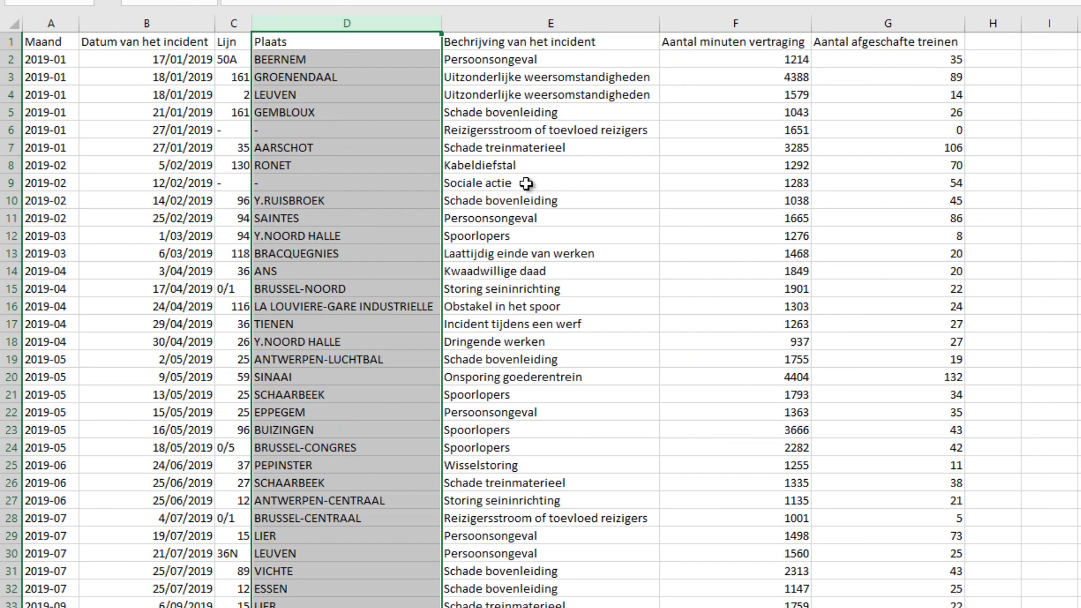
left_click(574, 196)
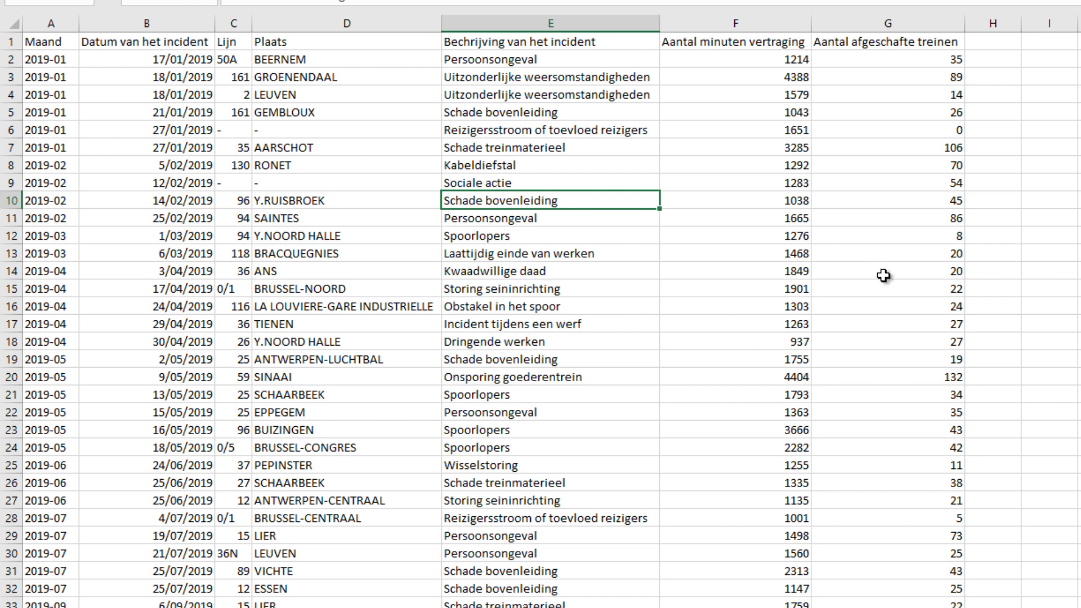
Step: Examine how incidents are recorded by selecting the upper rows, the date and line columns, and GROENENDAAL's line and place
left_click_drag(886, 306, 263, 10)
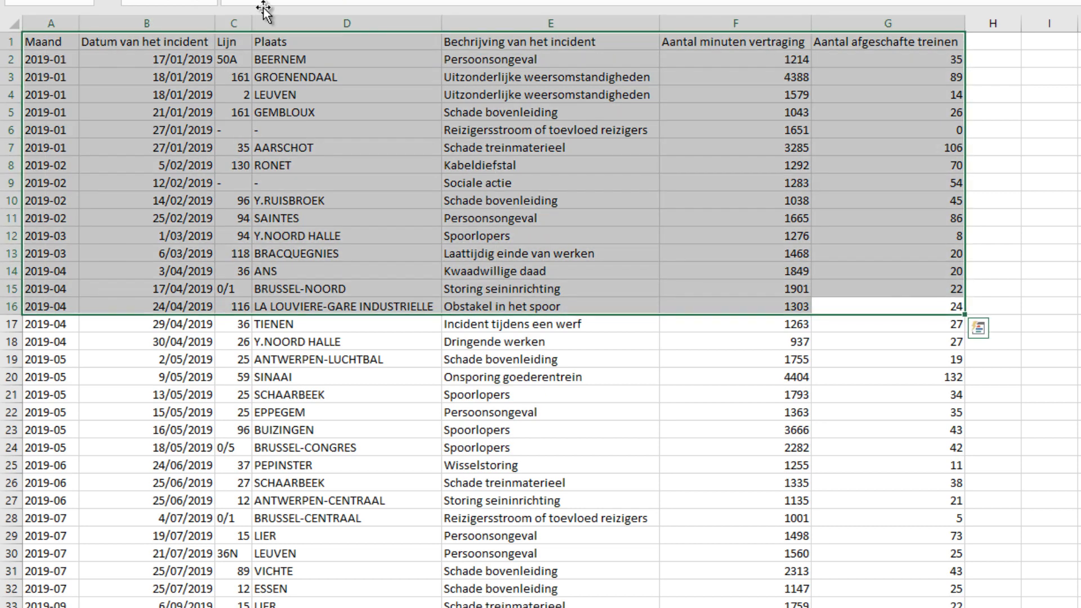
left_click(236, 92)
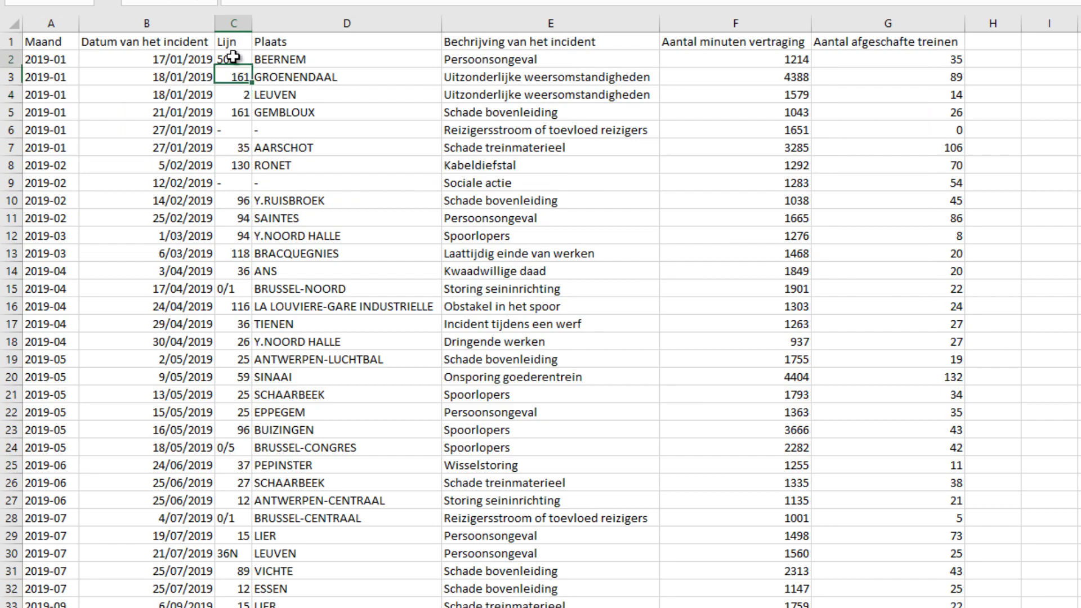
left_click(234, 23)
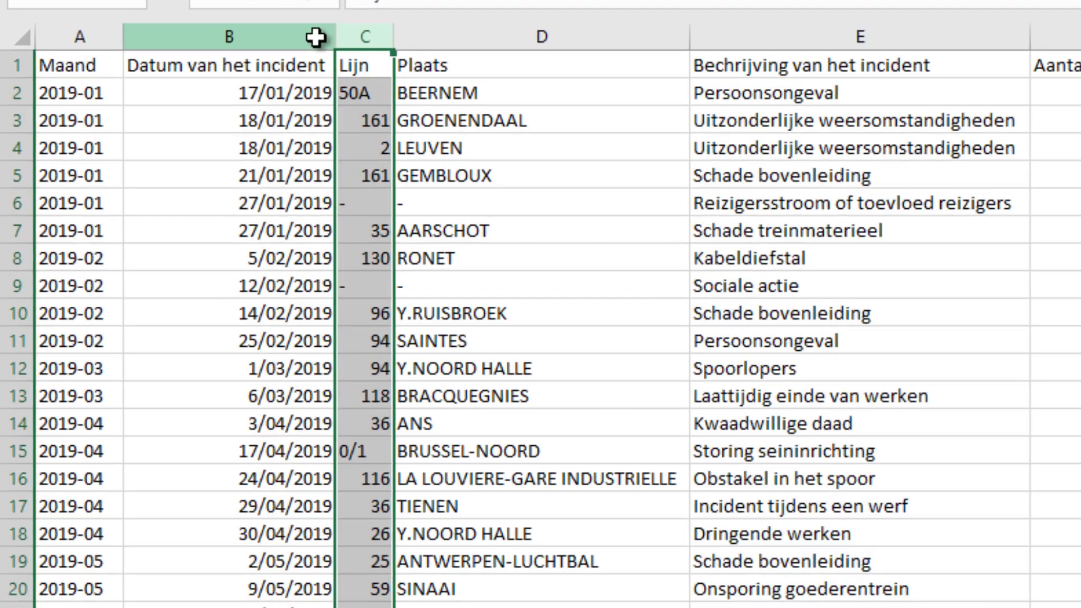
left_click_drag(203, 23, 251, 28)
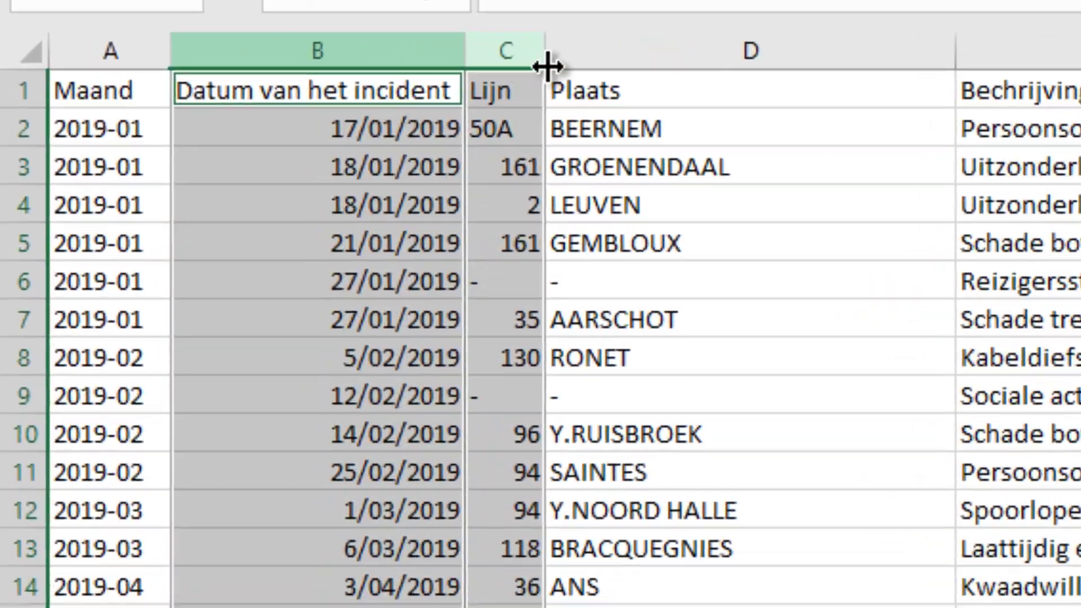
left_click_drag(514, 135, 1078, 134)
left_click(777, 316)
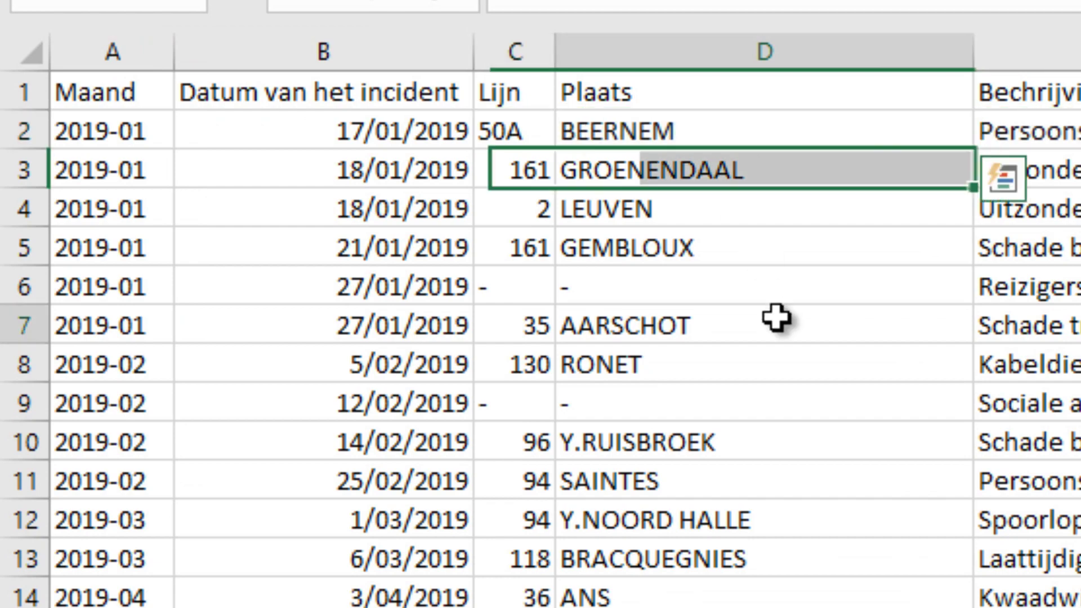
Step: Look through the incident list into the 2020 entries and select the incident date and line columns together
scroll(777, 316, "down", 14)
scroll(776, 316, "down", 20)
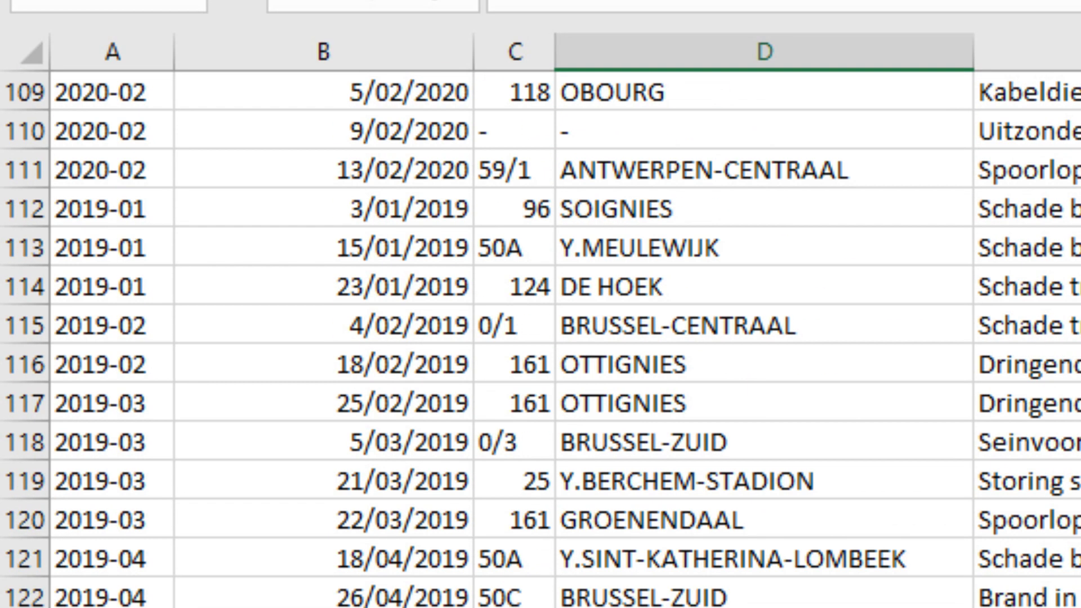
scroll(776, 316, "up", 10)
scroll(854, 565, "up", 20)
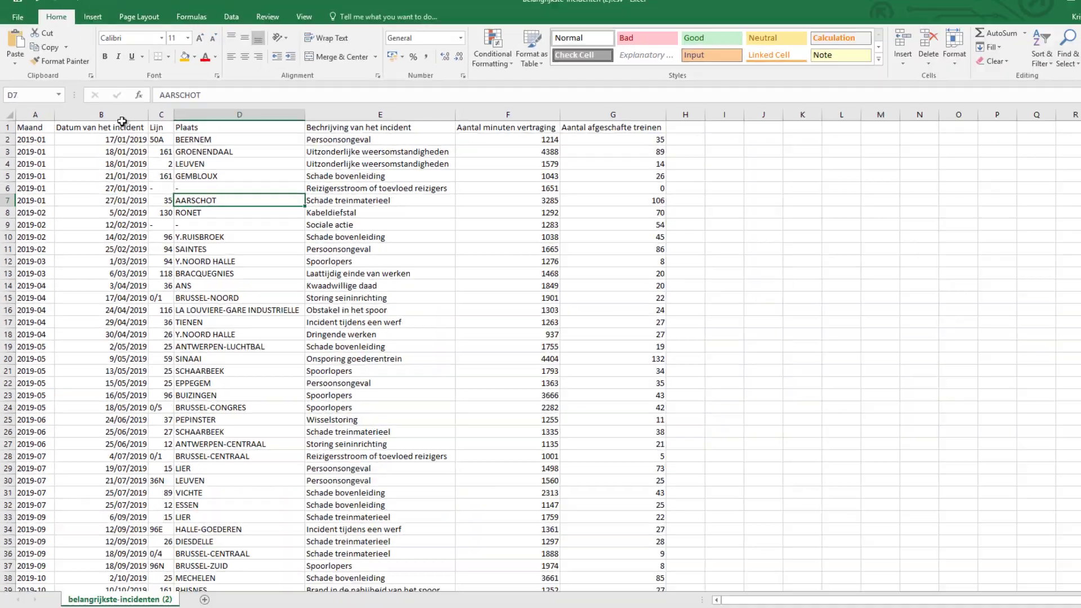
left_click_drag(260, 83, 338, 82)
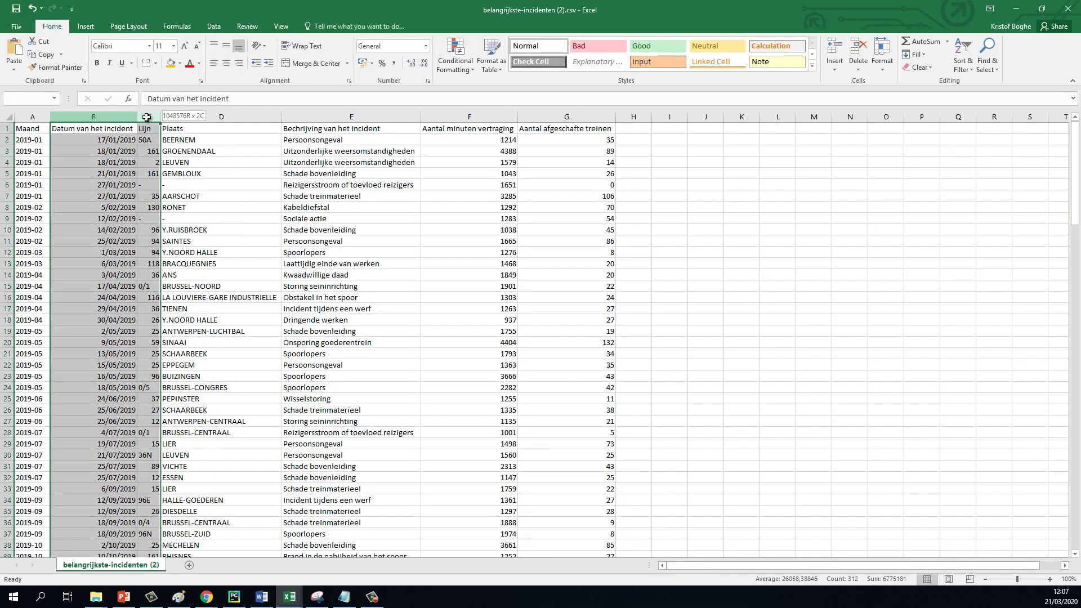
left_click(397, 296)
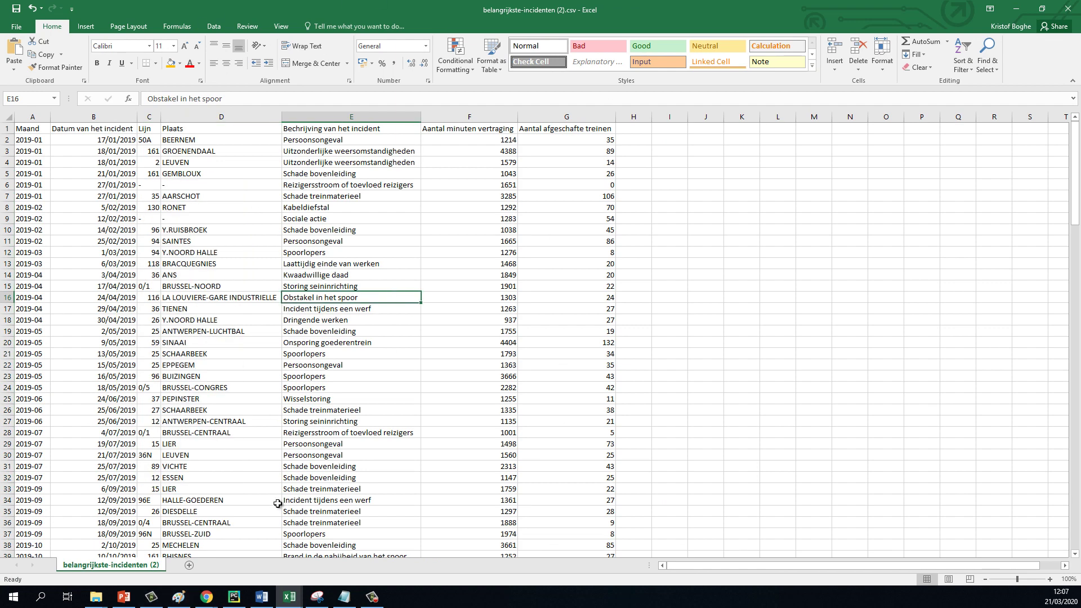
Step: Switch to Chrome and search the web for "feestdagen belgie"
left_click(133, 601)
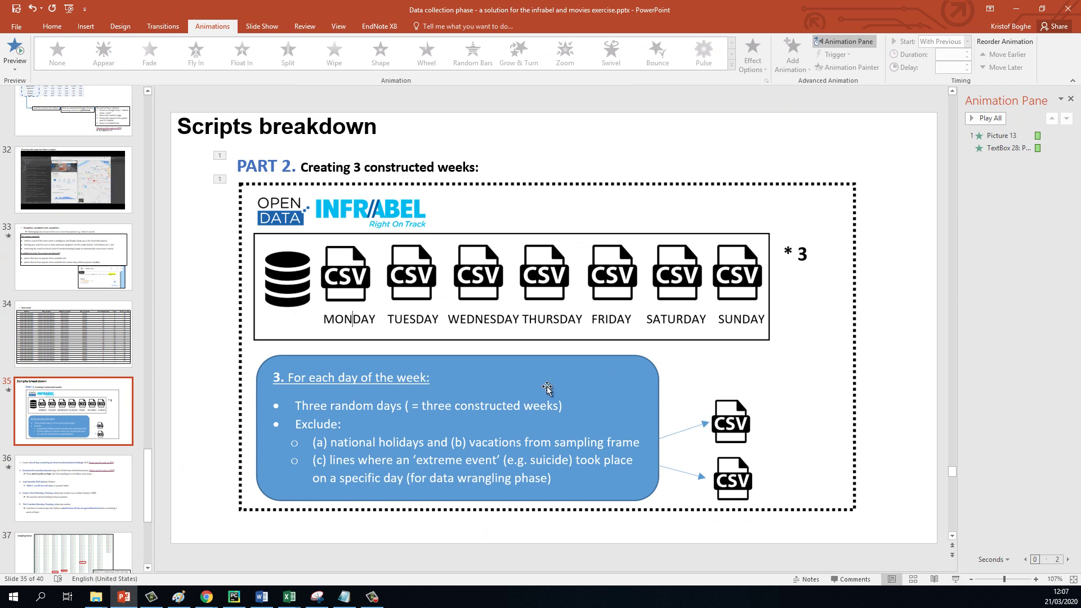
mouse_move(207, 596)
left_click(197, 554)
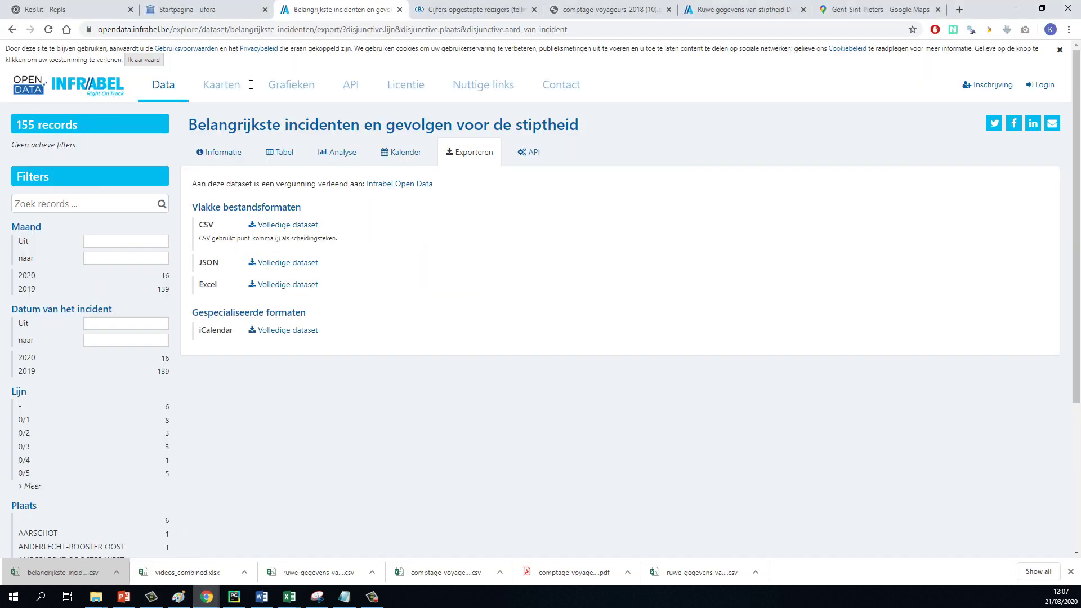
left_click(529, 4)
left_click(507, 29)
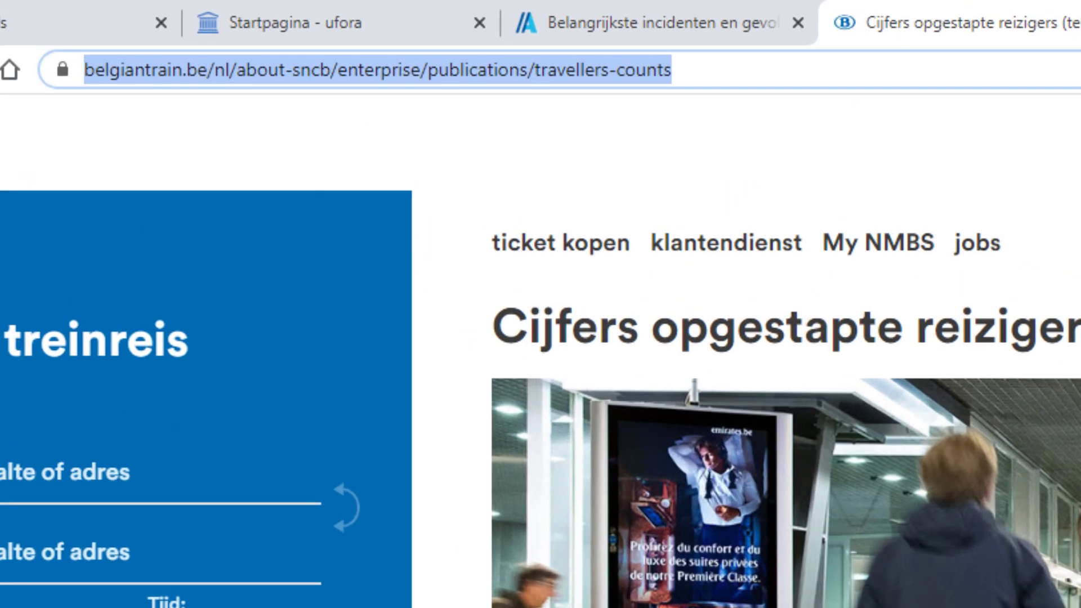
type("feestdagen bel")
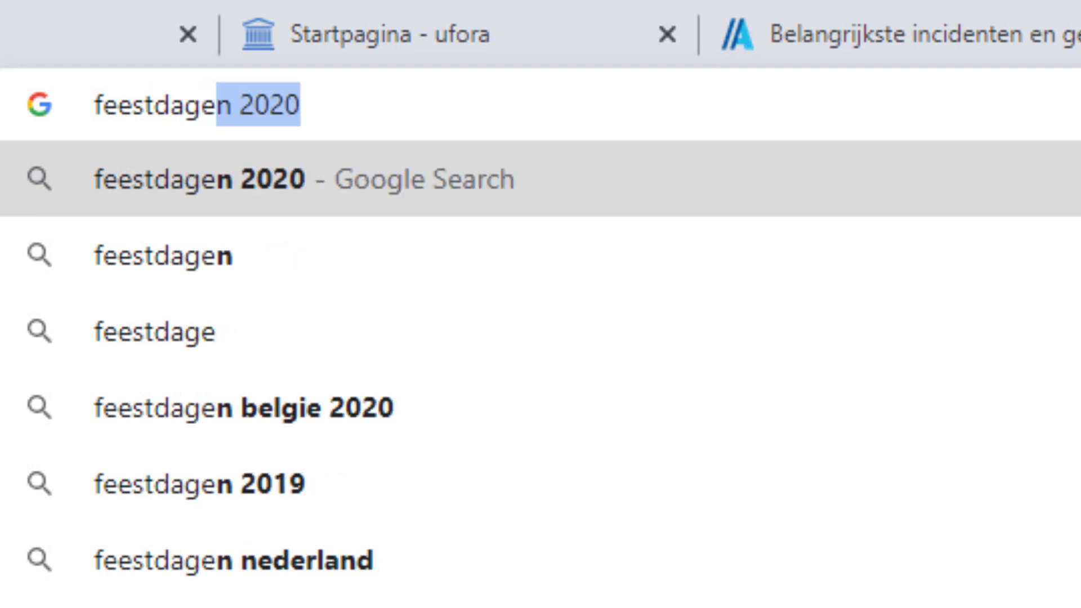
type("gie")
key("Return")
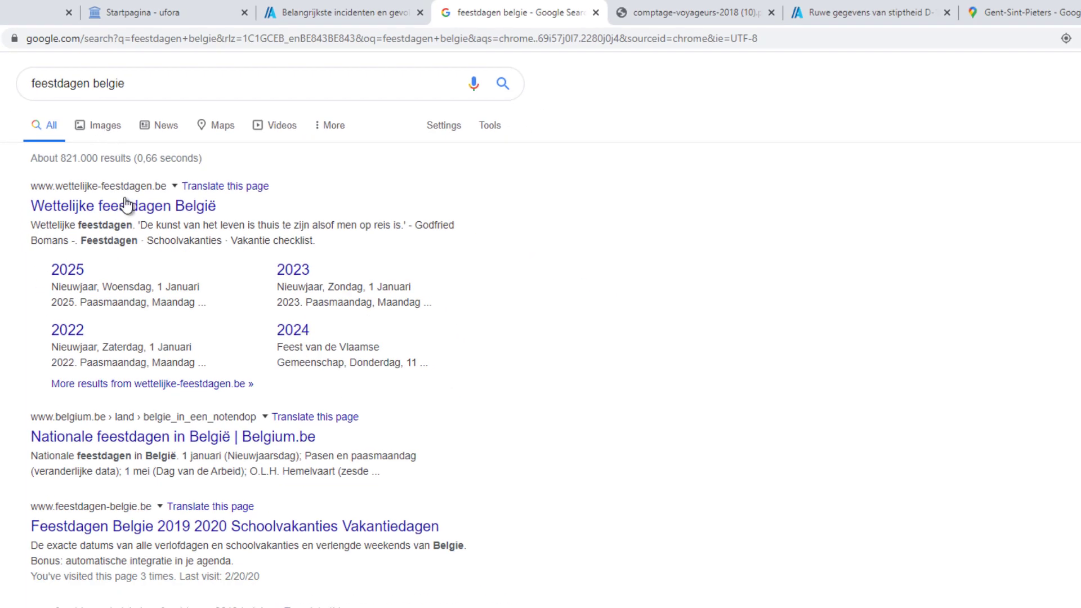
Step: Refine the web search to "feestdagen belgie 2019"
left_click(155, 77)
type("201")
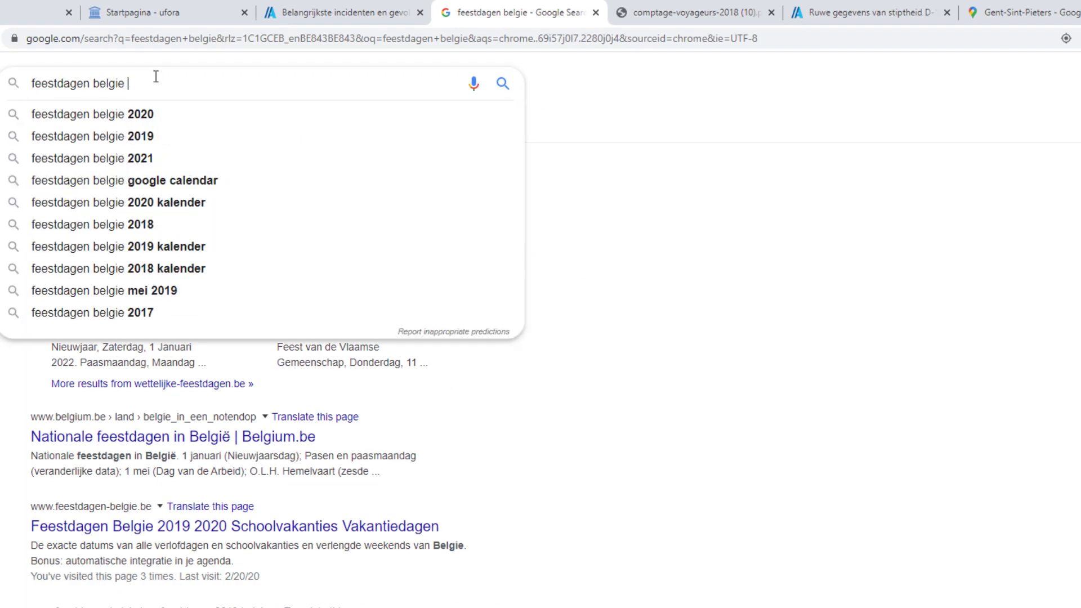
type("9")
key("Return")
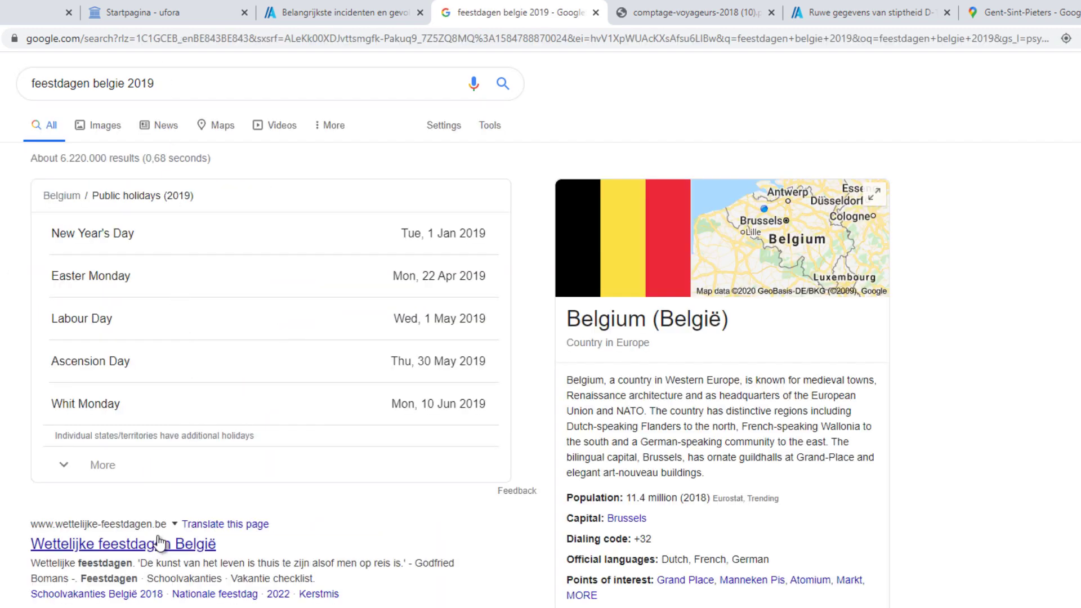
Step: Check the Wettelijke feestdagen België home page and its 2019 page for holiday dates, returning to the search results
scroll(184, 494, "down", 3)
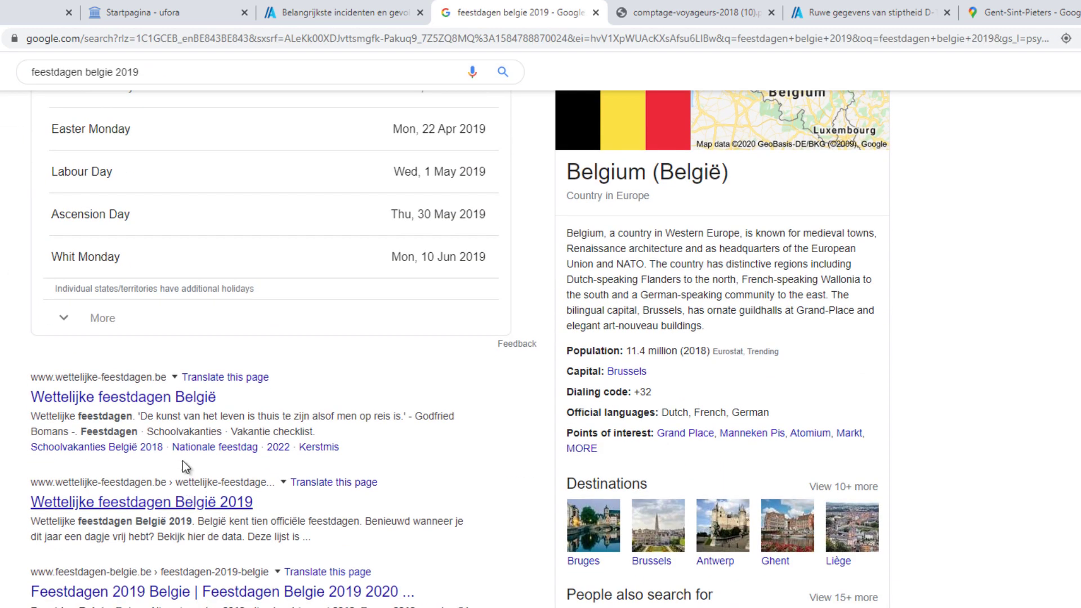
left_click(187, 405)
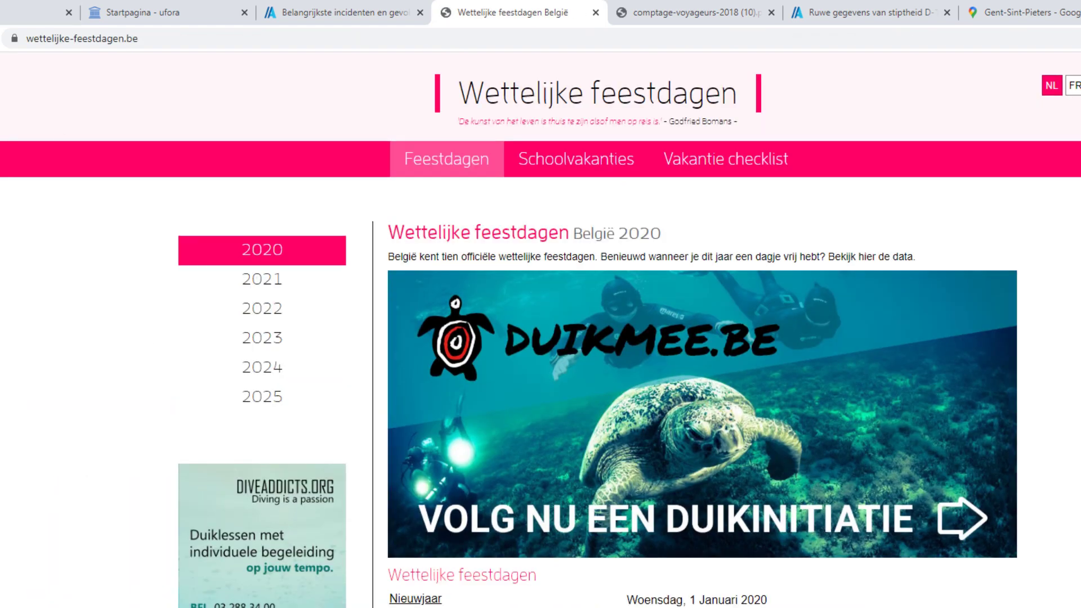
scroll(48, 406, "down", 10)
key("alt+Left")
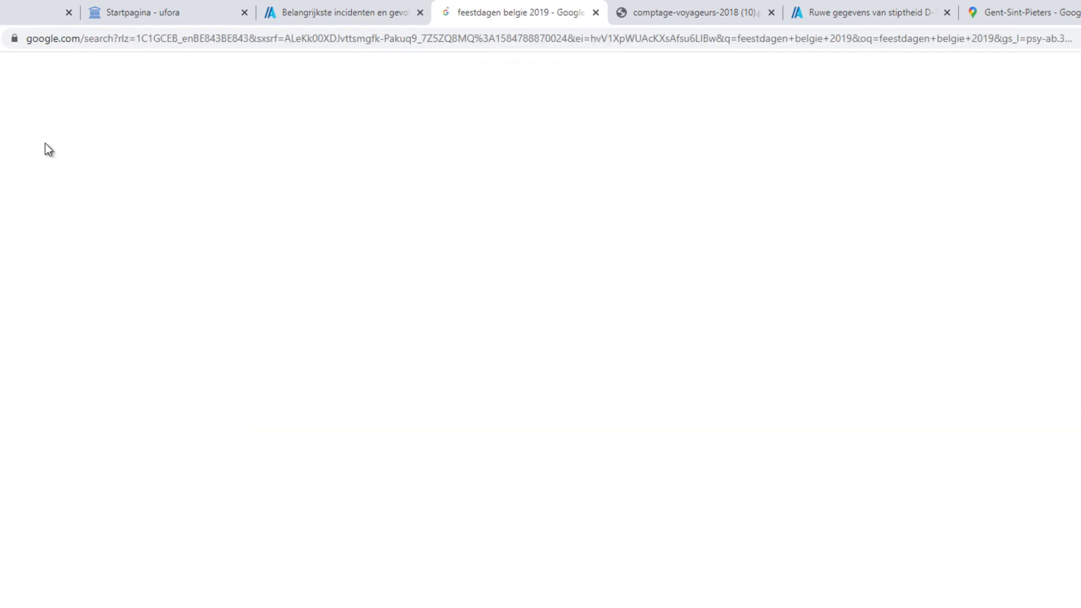
scroll(272, 569, "down", 4)
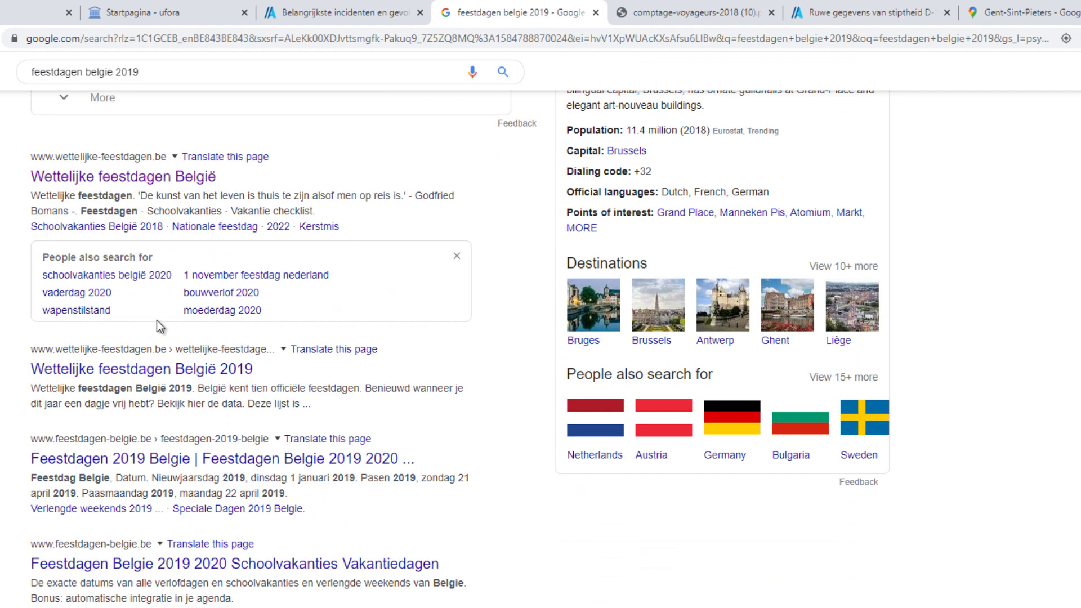
left_click(174, 370)
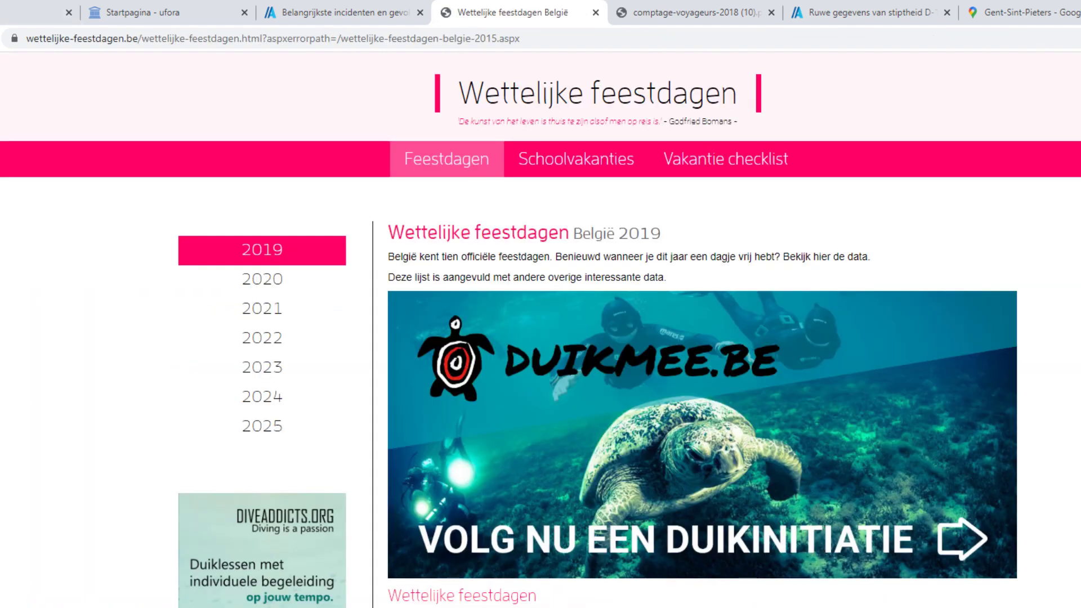
key("alt+Left")
scroll(228, 425, "down", 3)
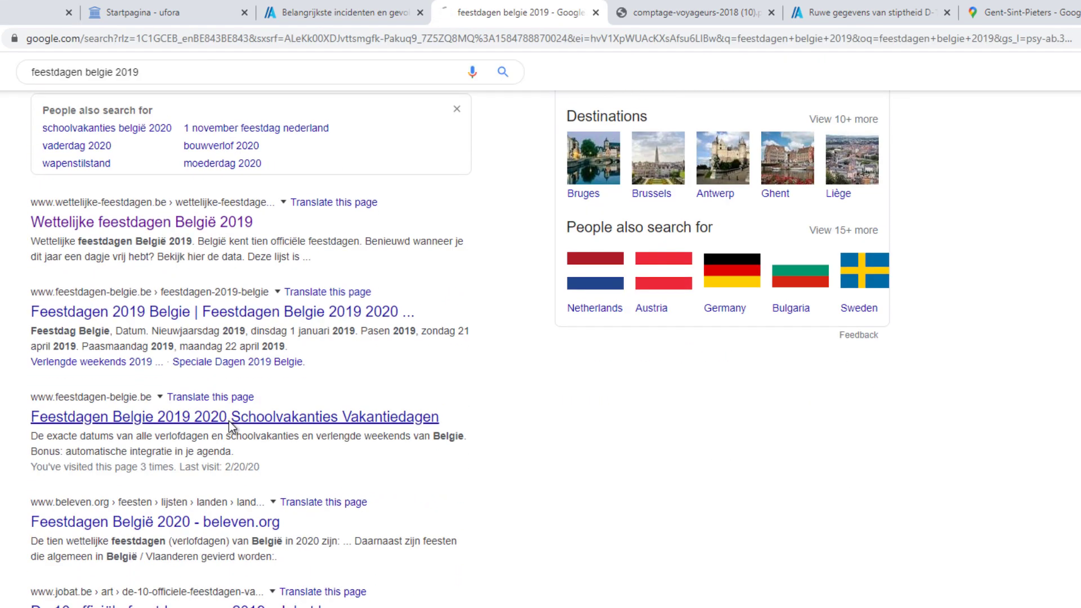
Step: Open the feestdagen-belgie.be site from the results and examine its tables of official and special days for 2019
left_click(228, 420)
scroll(688, 483, "down", 8)
scroll(404, 322, "up", 2)
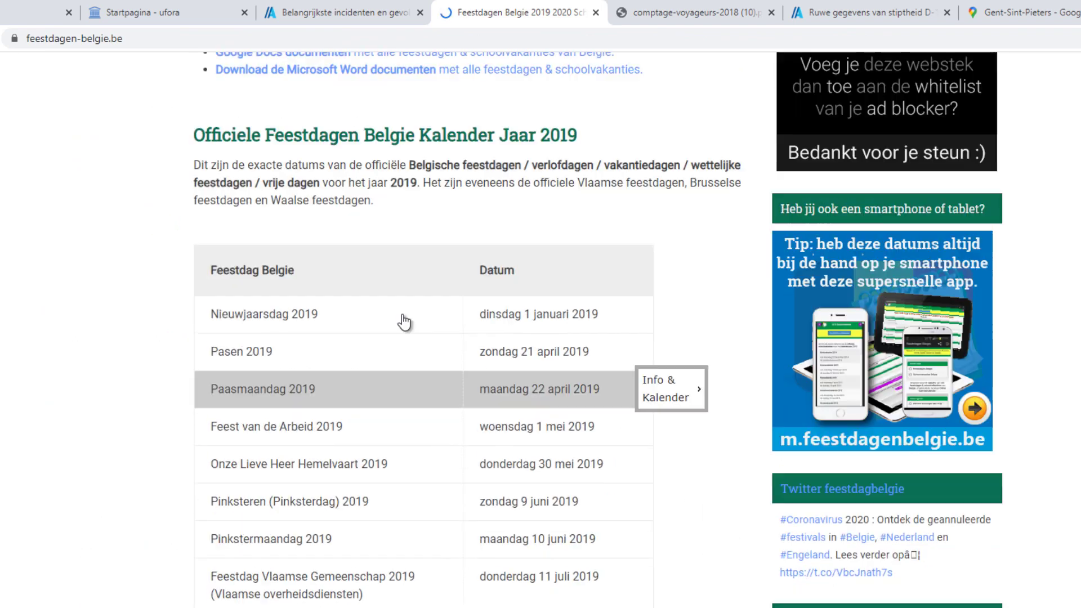
scroll(402, 312, "down", 10)
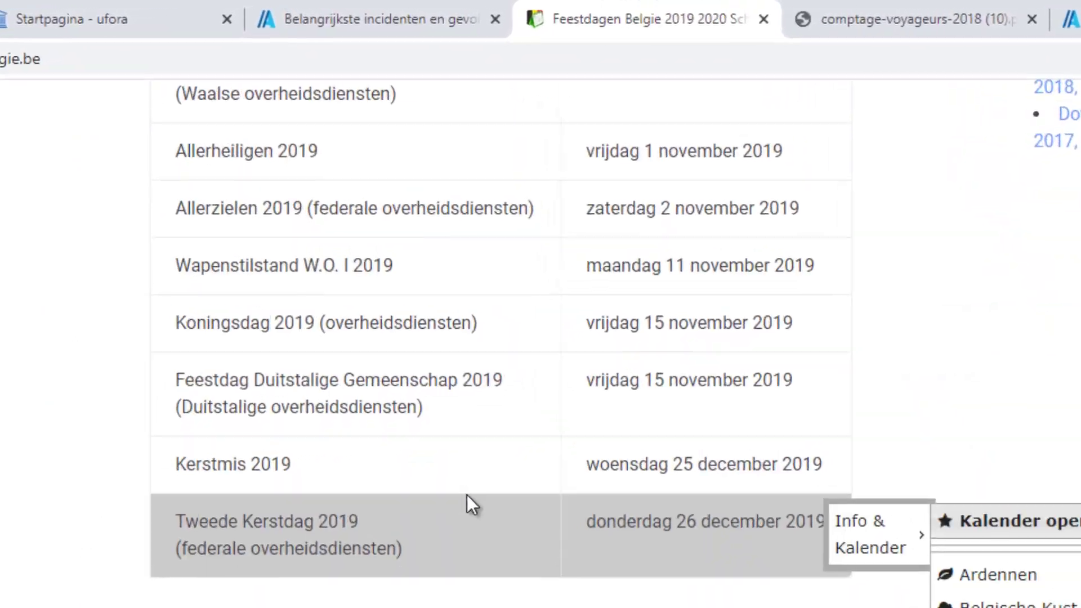
scroll(473, 504, "down", 10)
scroll(478, 512, "up", 4)
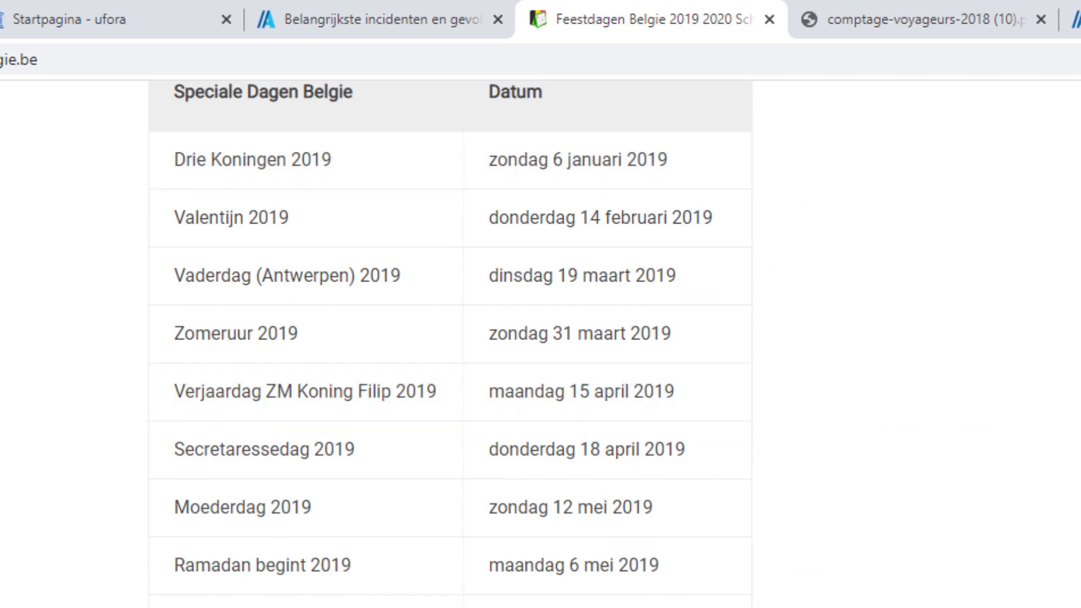
Step: Find the 2019 Belgian school vacation periods on the site, and return to the Infrabel challenge folder on Repl.it
scroll(694, 128, "up", 15)
scroll(613, 344, "up", 3)
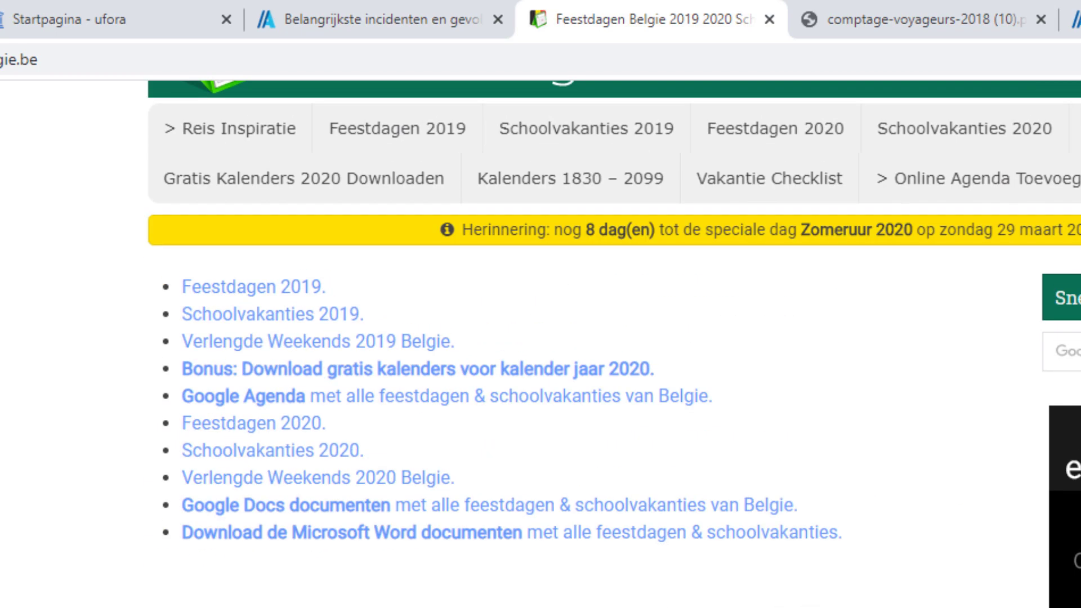
scroll(614, 343, "down", 7)
scroll(614, 343, "down", 20)
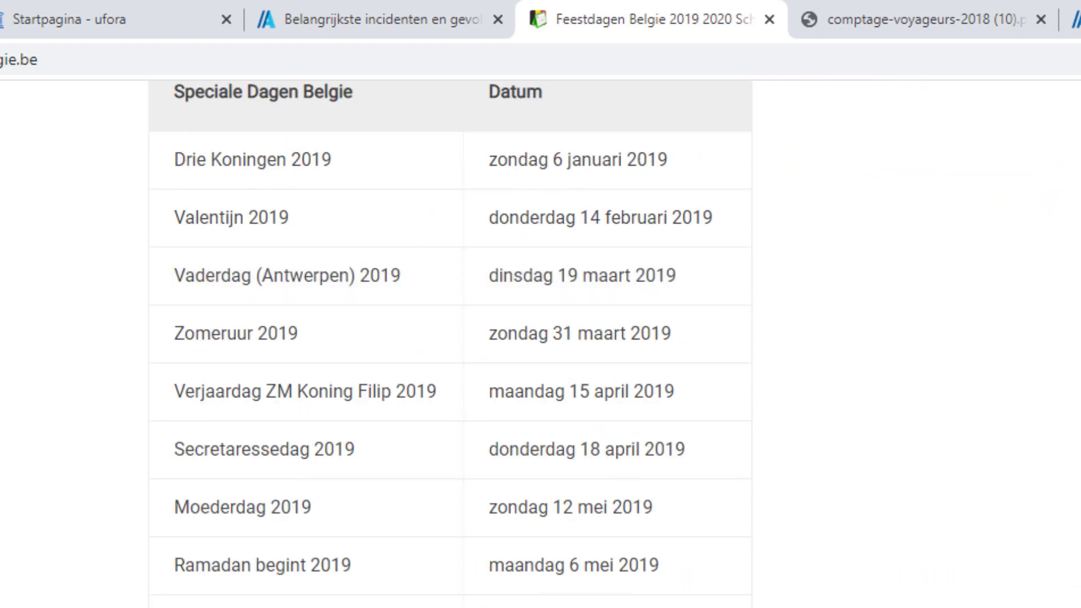
scroll(613, 344, "down", 8)
scroll(614, 343, "up", 4)
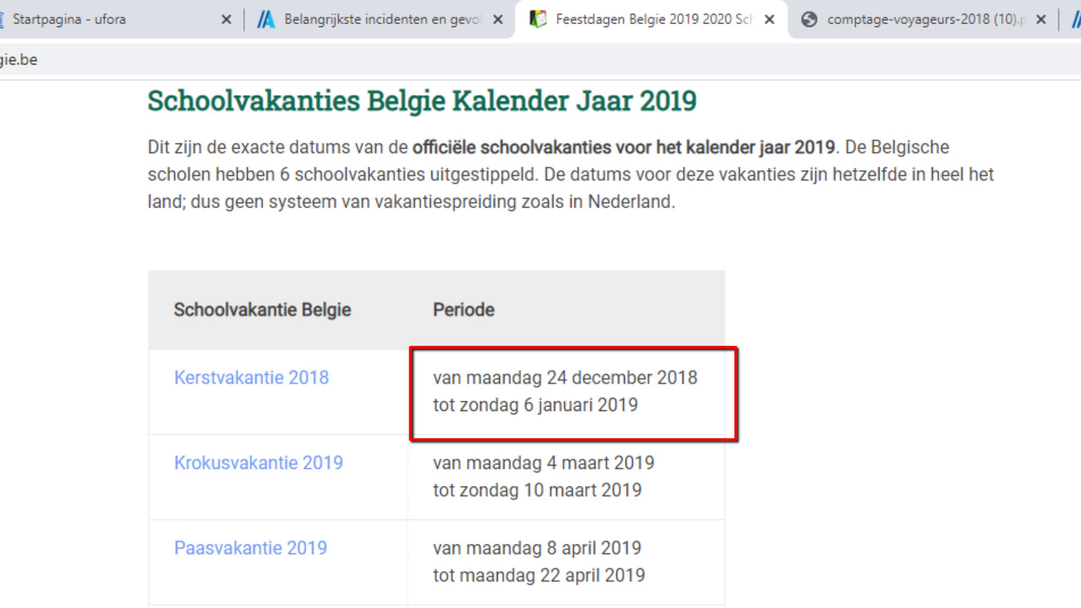
key("ctrl+1")
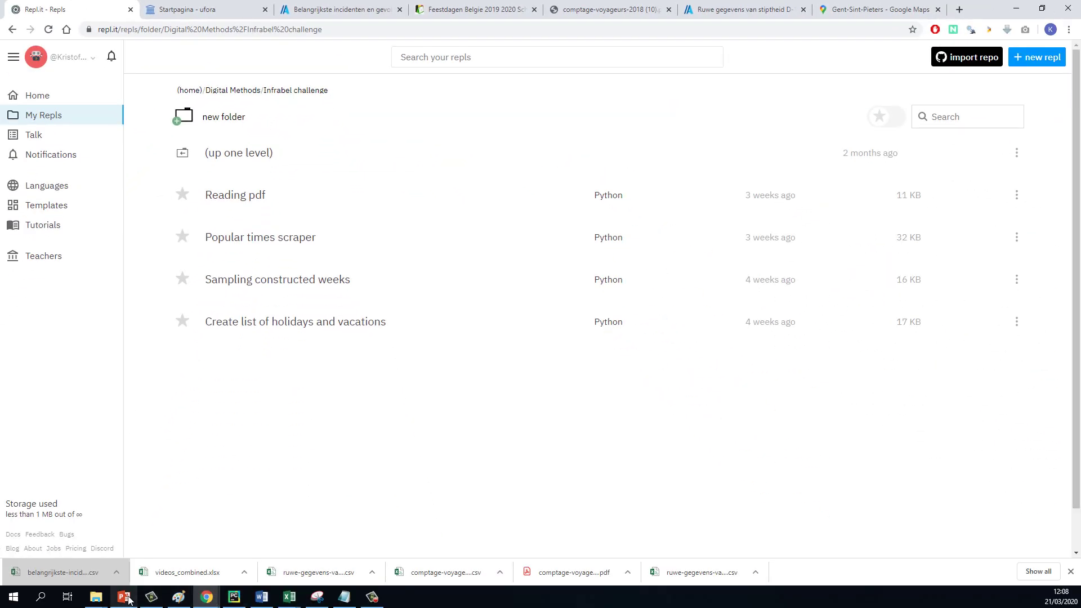
Step: Switch to PowerPoint, check the slide listing the four data collection scripts, and return to the slide on creating 3 constructed weeks
left_click(128, 599)
scroll(89, 365, "up", 5)
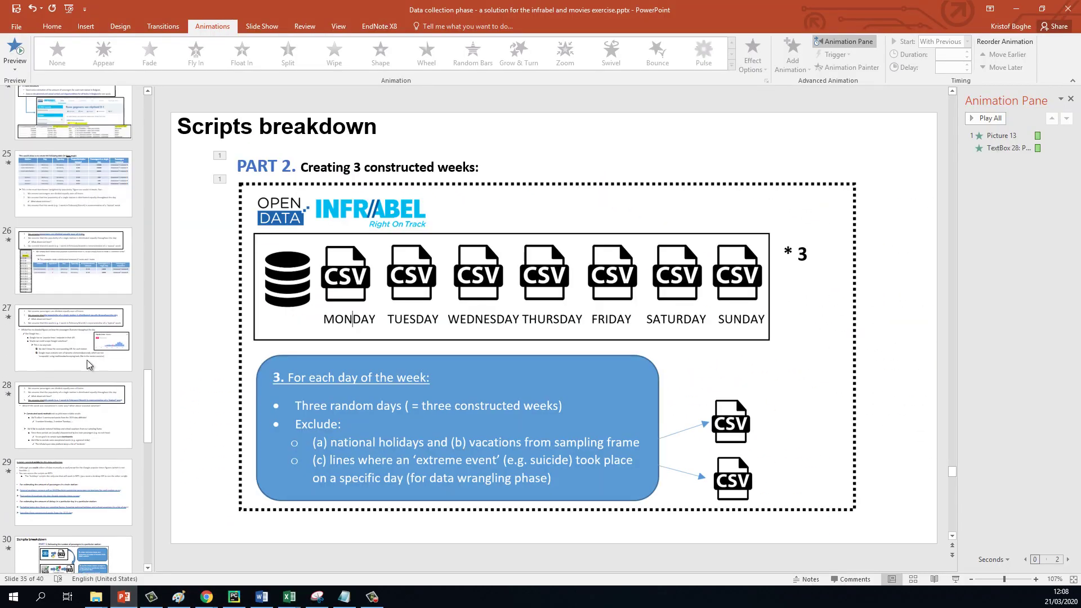
scroll(84, 369, "up", 10)
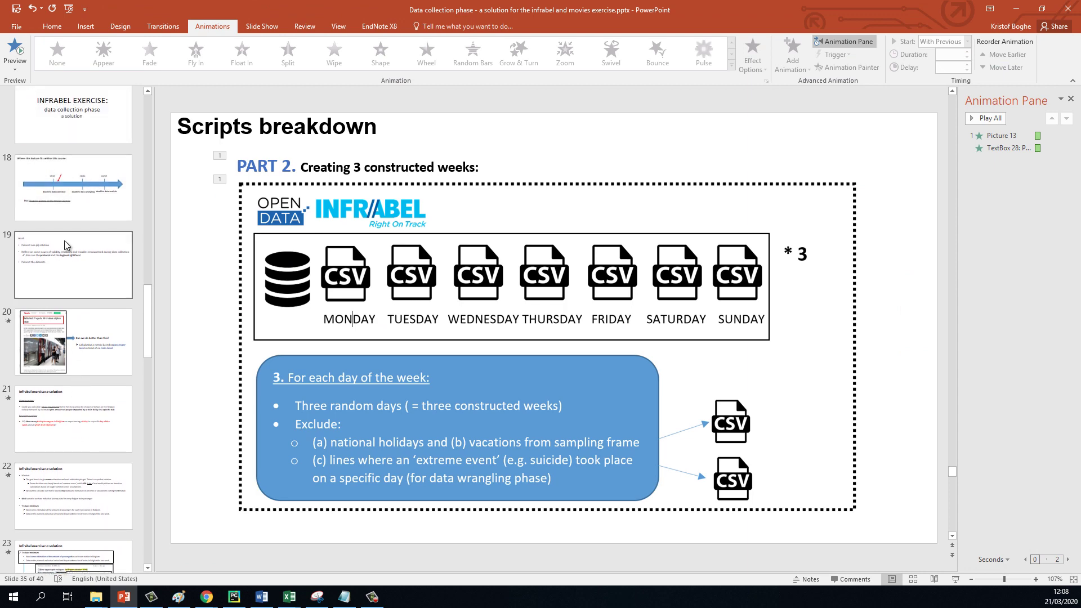
scroll(68, 253, "down", 12)
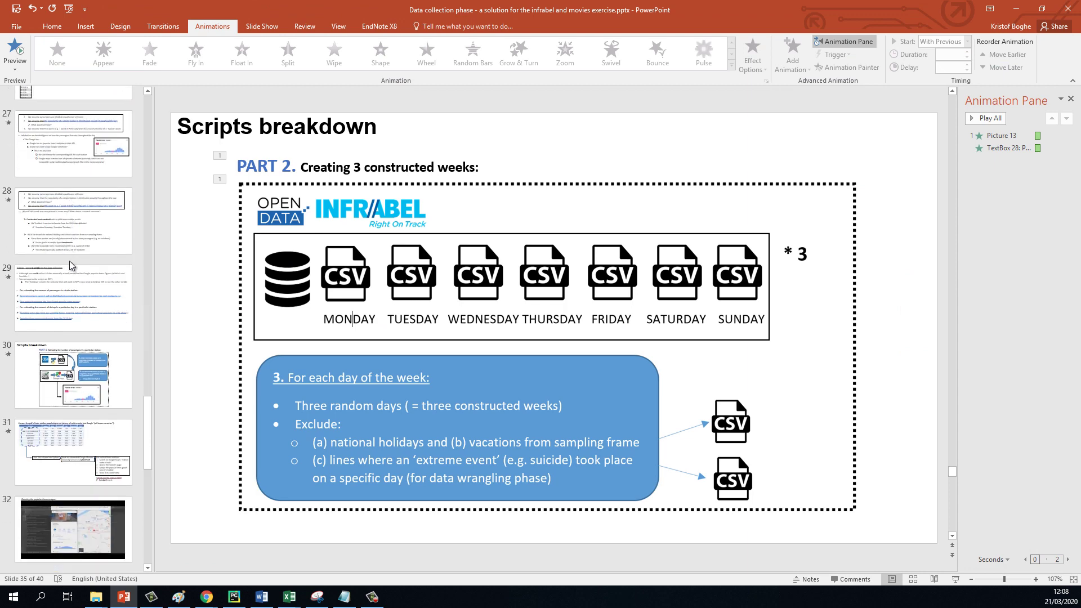
scroll(71, 265, "up", 6)
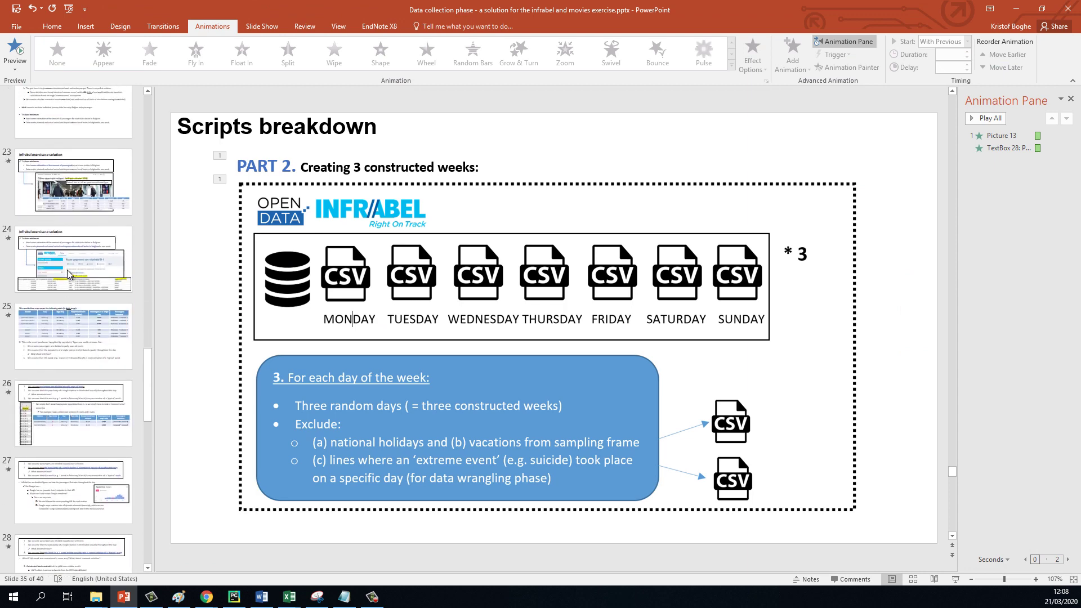
scroll(70, 276, "up", 3)
left_click(72, 264)
key("Down")
key("Down")
key("Down")
key("Down")
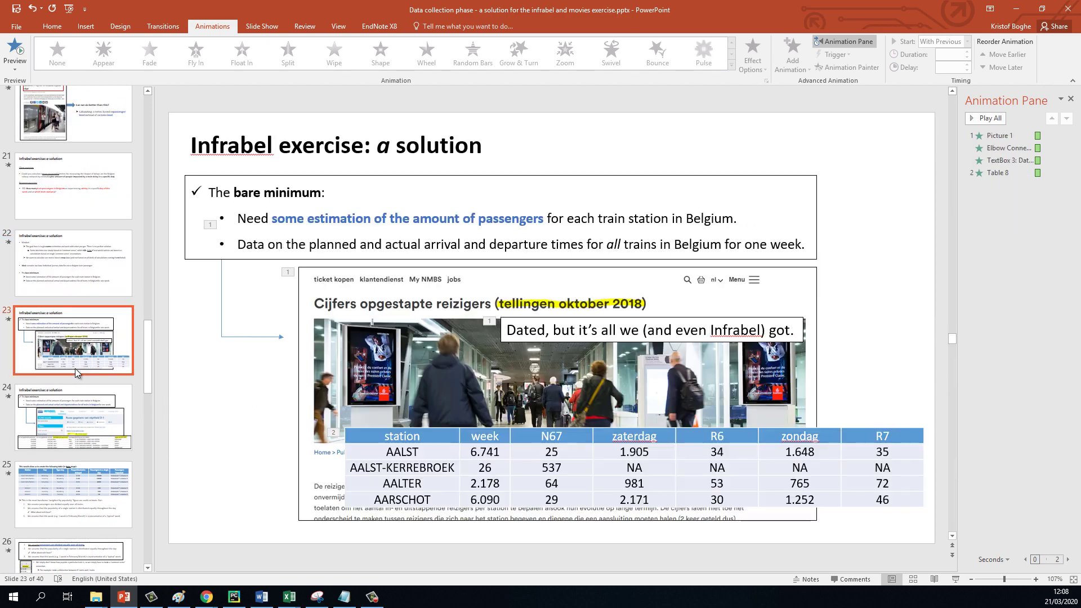
key("Down")
key("Down")
key("Down")
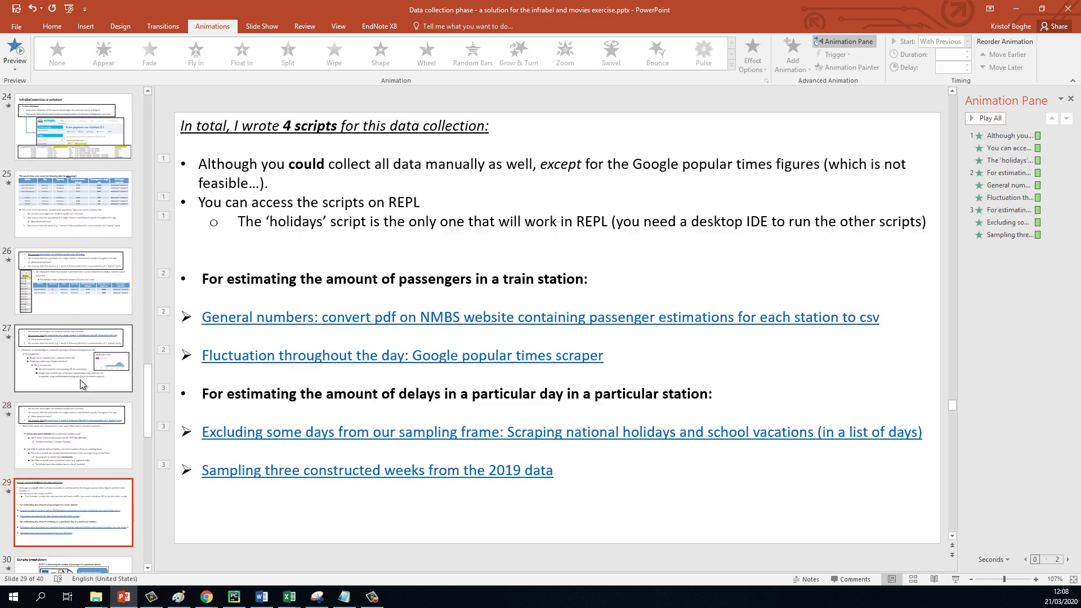
key("Down")
left_click(124, 395)
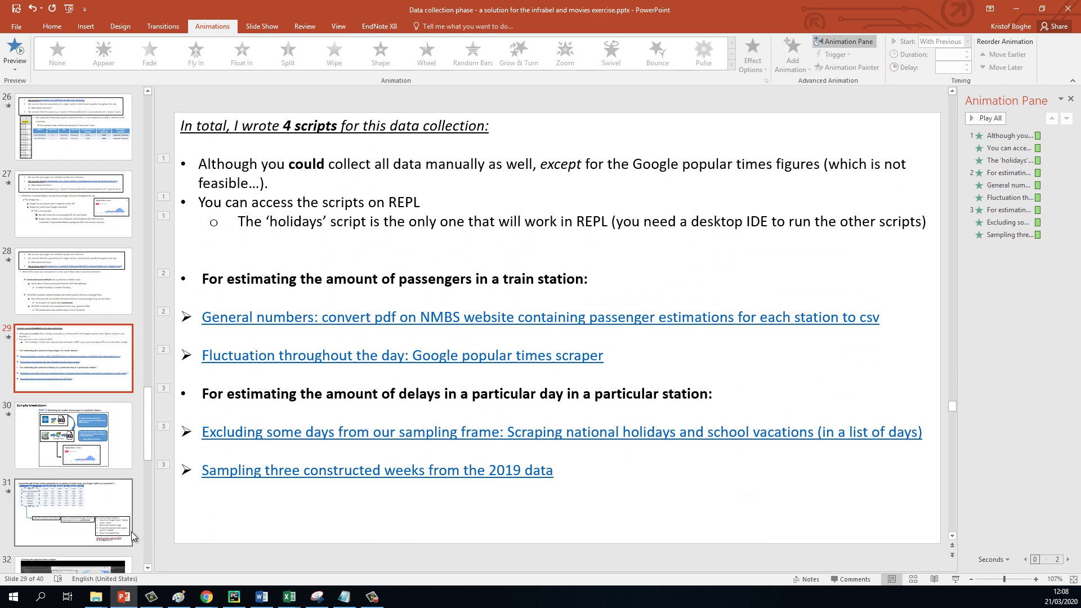
scroll(131, 531, "down", 6)
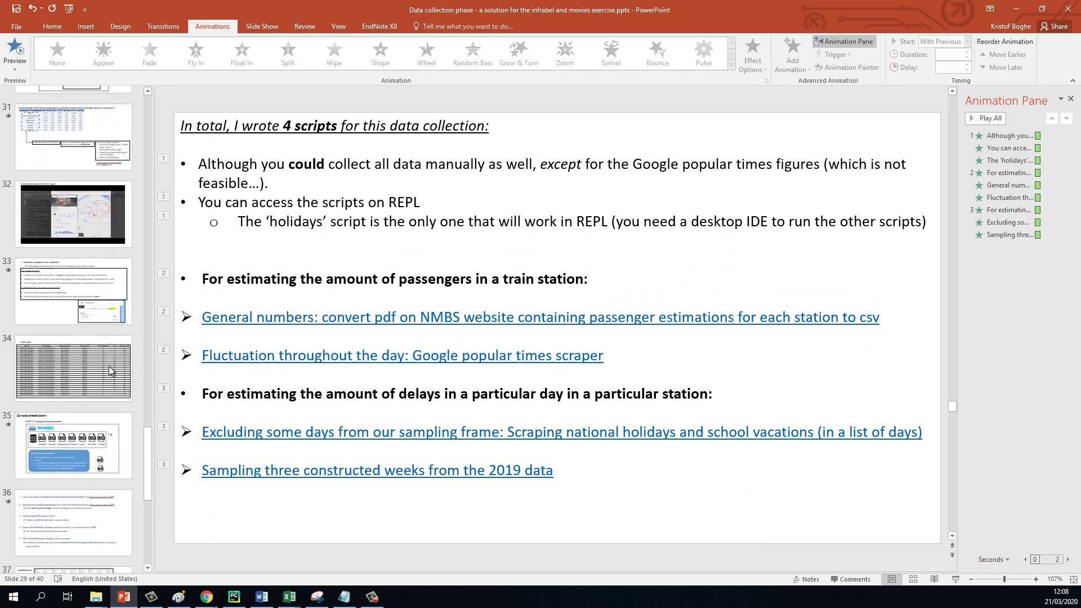
left_click(101, 335)
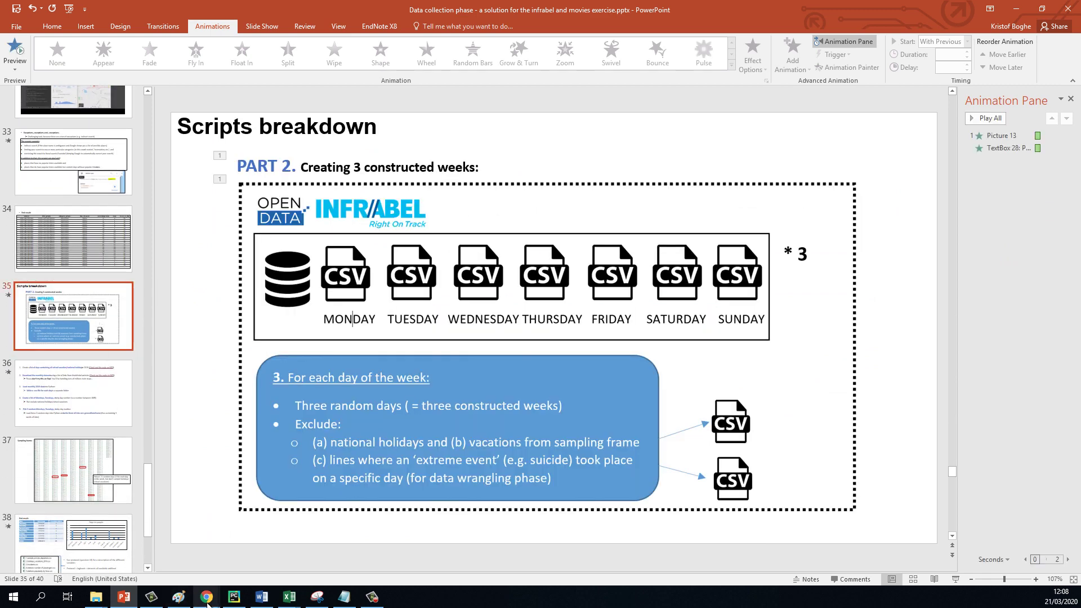
Step: Return to Chrome, open the "Create list of holidays and vacations" repl and read through its main.py code
mouse_move(207, 603)
left_click(150, 555)
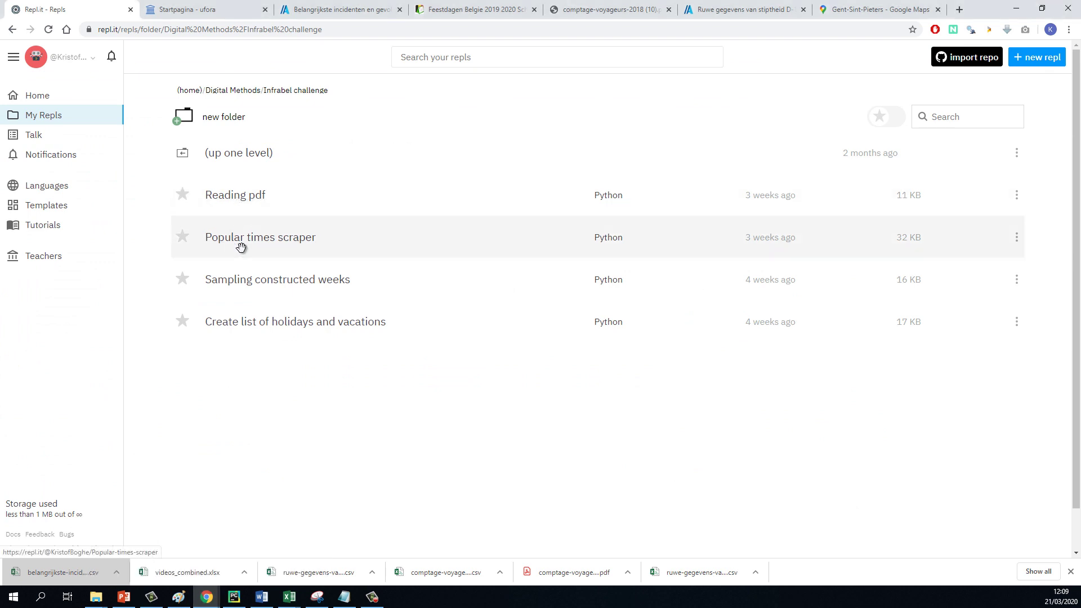
left_click(427, 335)
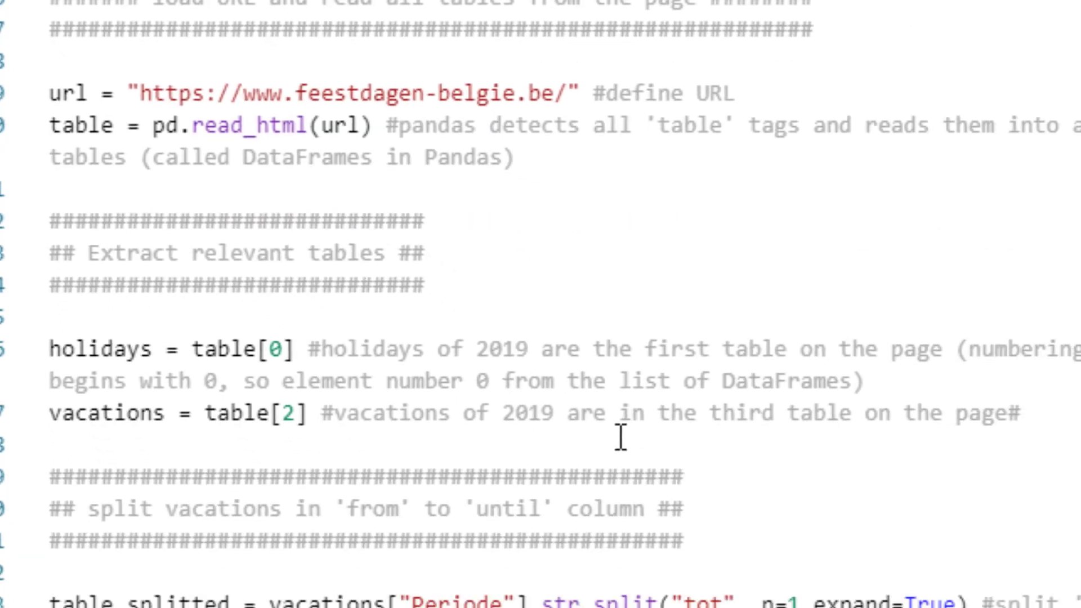
scroll(405, 284, "down", 15)
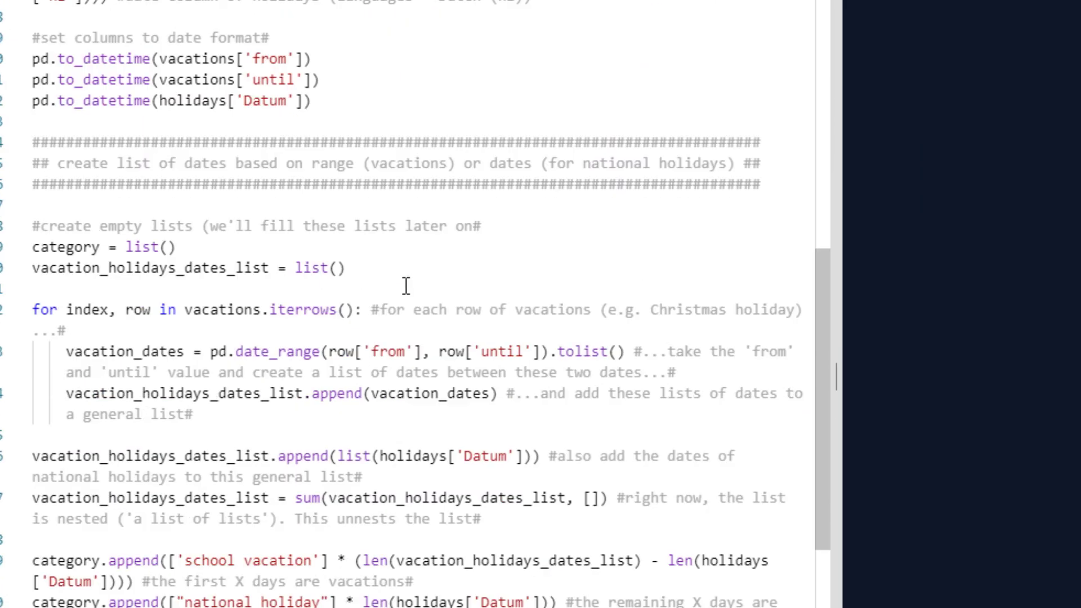
scroll(405, 284, "up", 15)
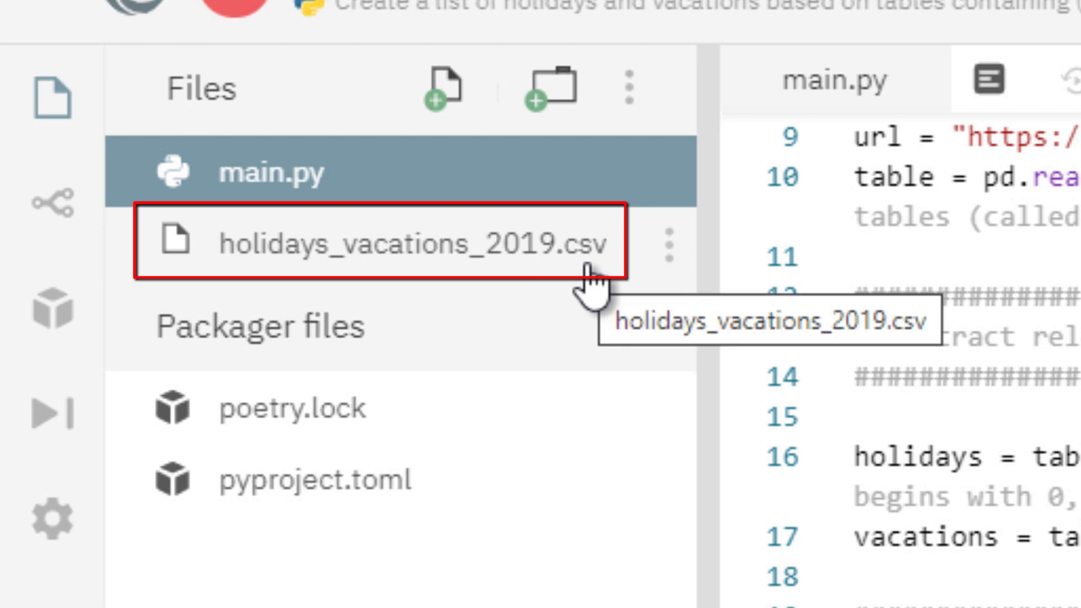
Step: Open holidays_vacations_2019.csv in the repl and inspect its header and first rows
left_click(553, 260)
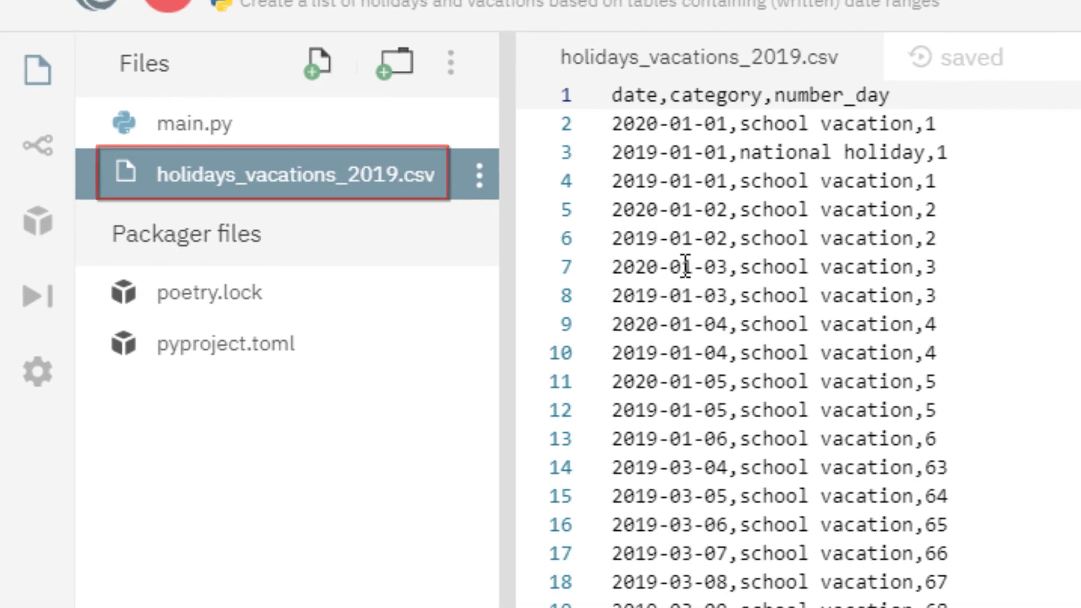
left_click(870, 340)
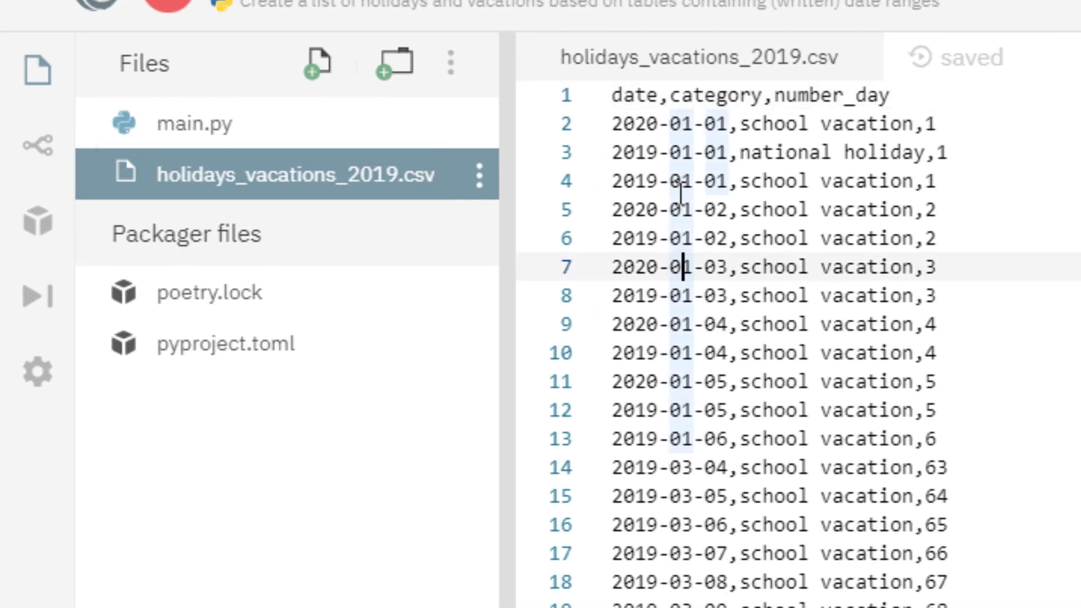
left_click_drag(610, 96, 936, 236)
left_click(935, 236)
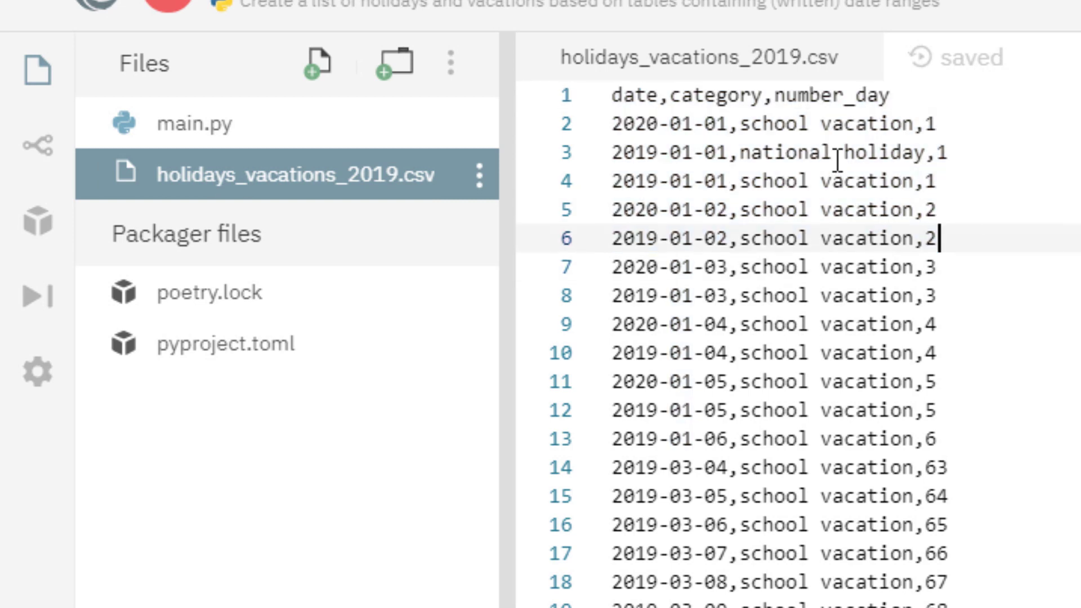
Step: Examine the category and number_day values in the first entries of the holidays CSV
left_click(721, 96)
double_click(760, 124)
left_click(802, 125)
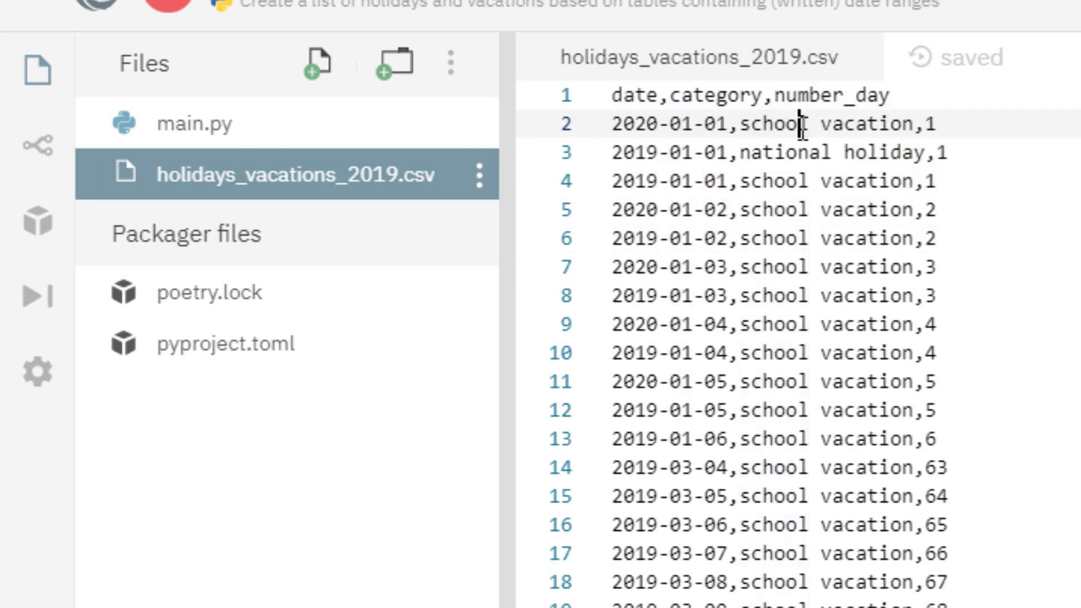
left_click_drag(927, 125, 741, 123)
left_click(742, 151)
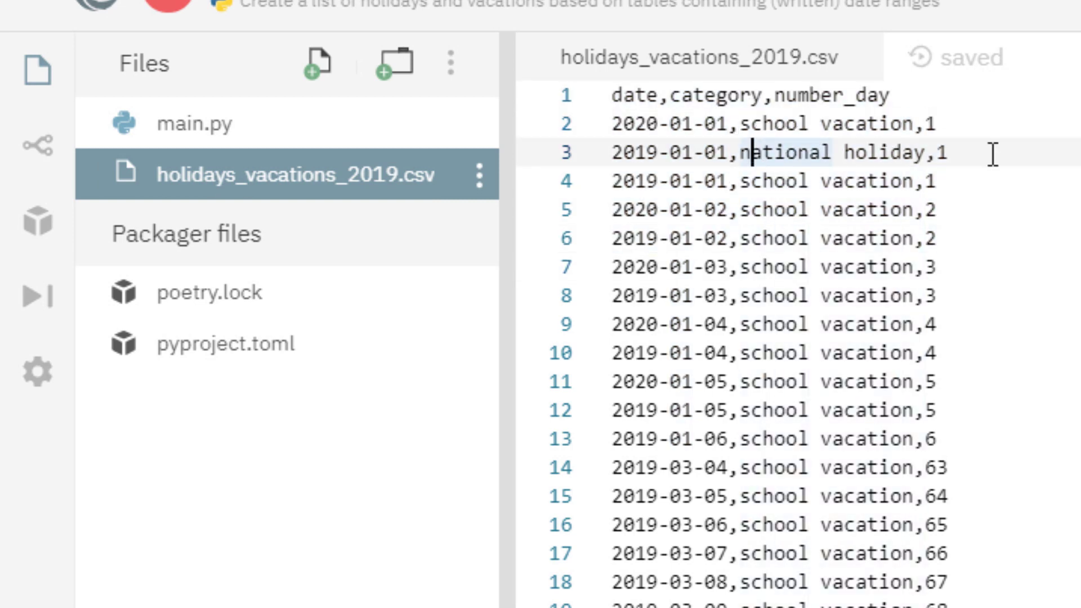
left_click(1055, 154, "shift")
double_click(774, 123)
double_click(831, 96)
left_click(981, 150)
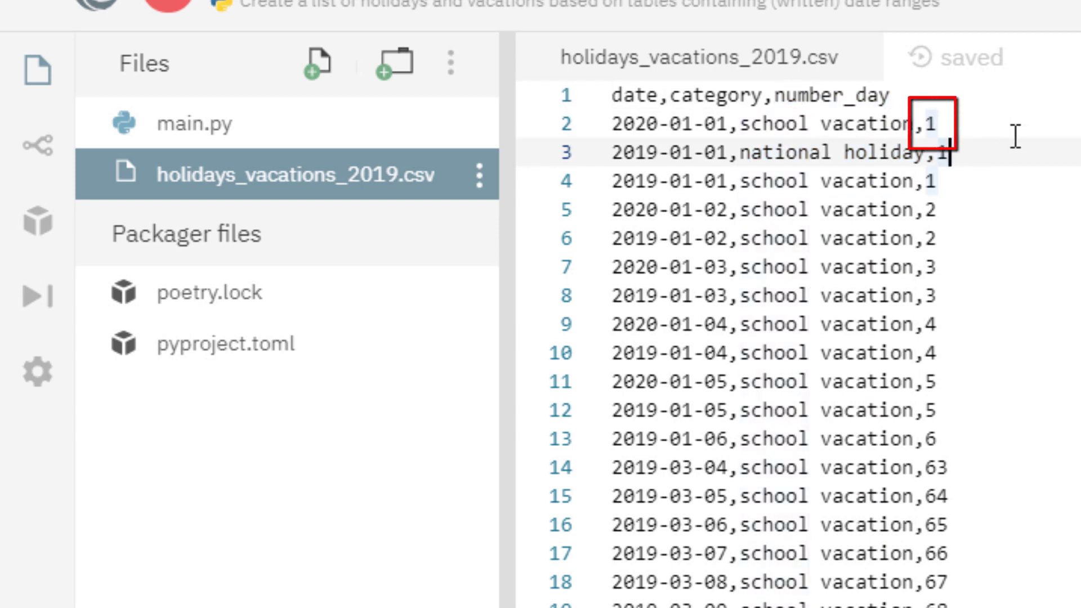
Step: Review the remaining vacation and holiday entries of the CSV through to its last December rows
left_click_drag(991, 125, 611, 125)
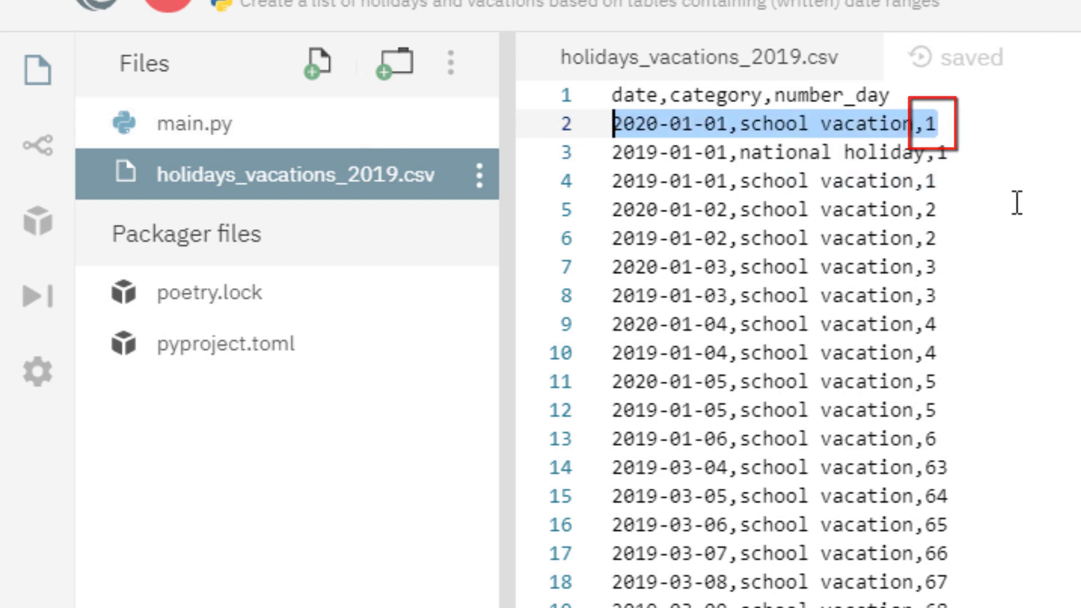
left_click(1037, 552)
left_click_drag(1048, 580, 179, 582)
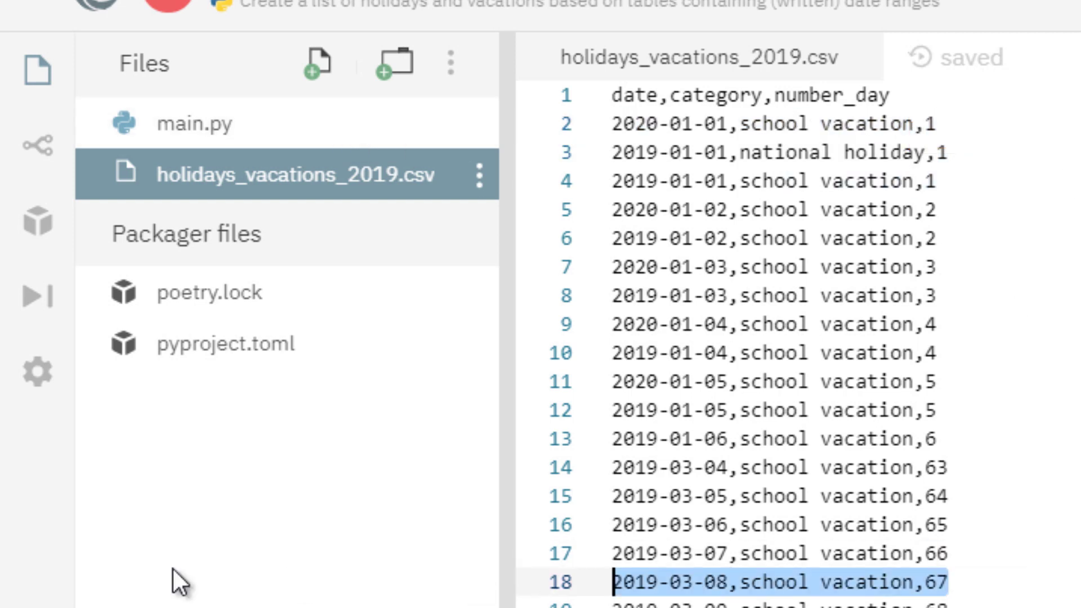
key("Down")
key("Down")
key("Down")
key("Down")
key("Down")
key("Down")
key("Down")
key("Down")
key("Down")
key("Down")
key("Down")
key("Down")
key("Down")
key("Down")
key("Down")
key("Down")
key("Down")
key("Down")
key("Down")
key("Down")
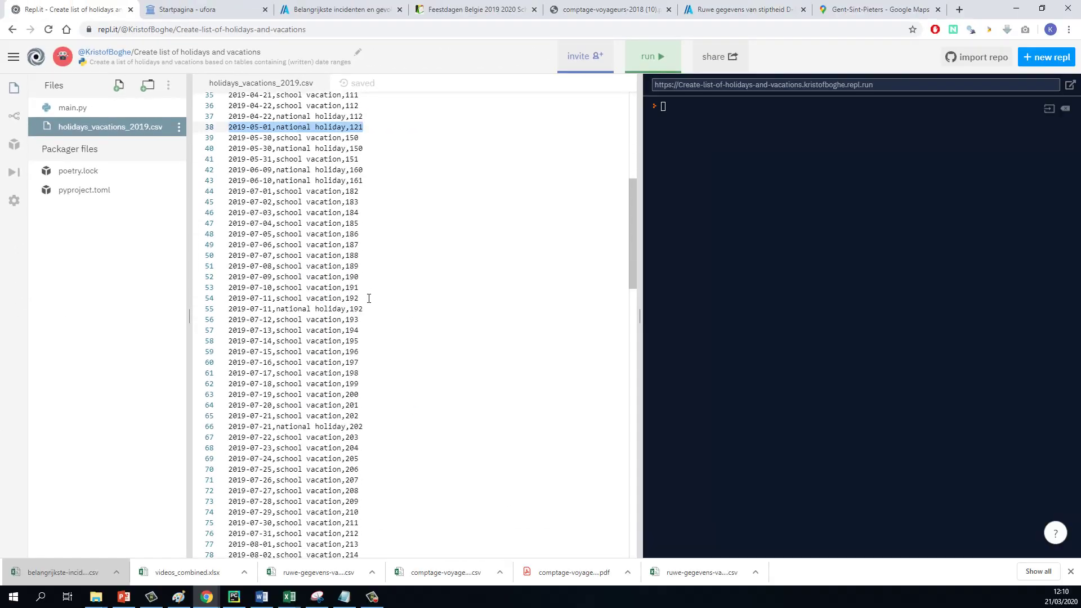
scroll(311, 304, "down", 15)
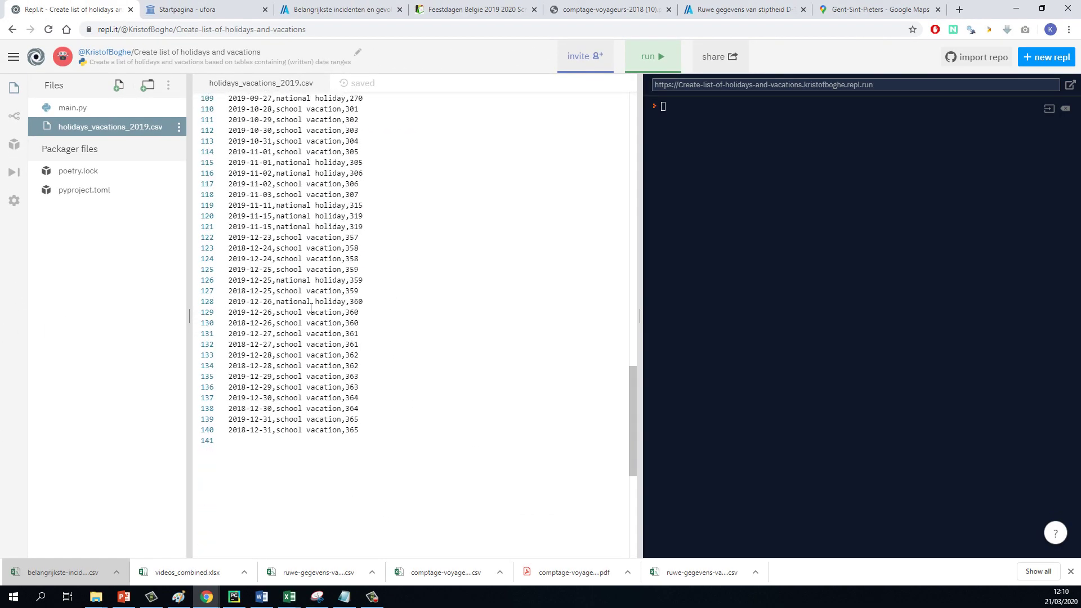
scroll(311, 304, "up", 3)
Step: Copy the entire contents of holidays_vacations_2019.csv and paste them into Notepad, replacing all existing text
left_click(312, 303)
key("ctrl+a")
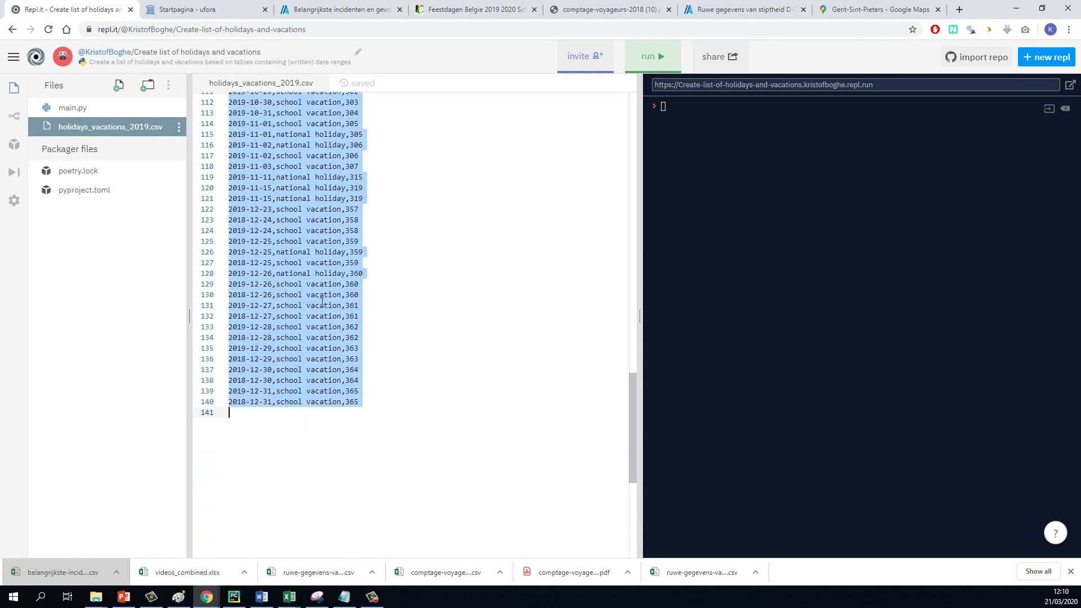
left_click(344, 596)
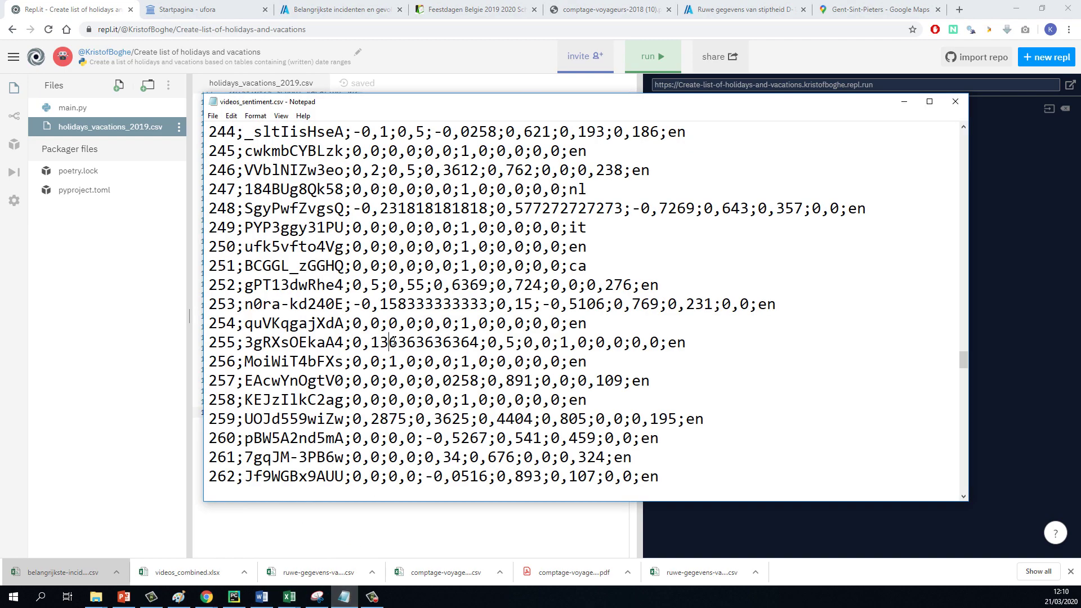
key("ctrl+a")
key("ctrl+v")
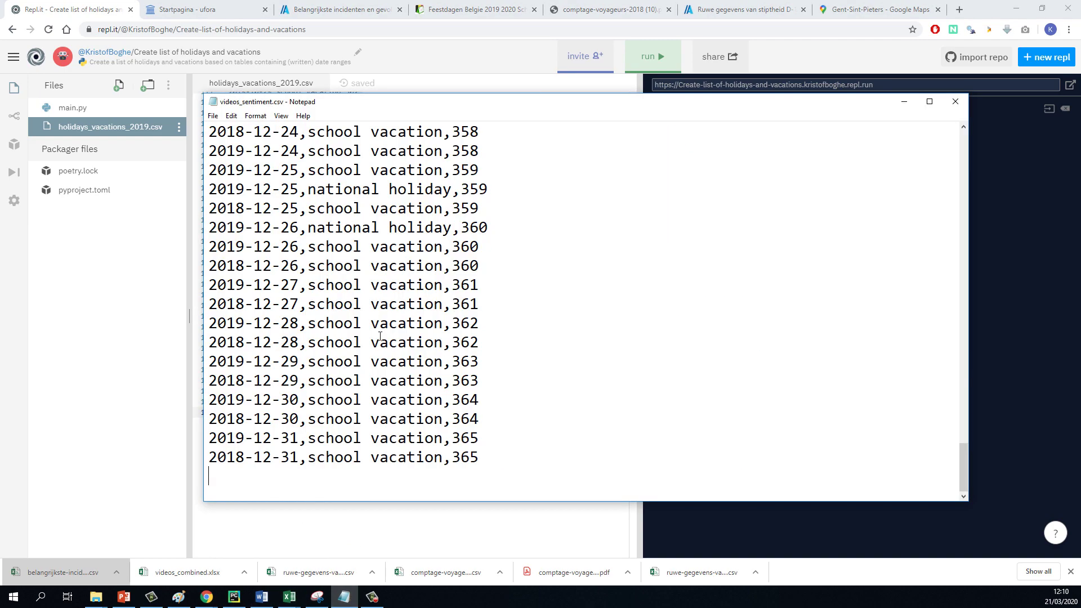
Step: Begin saving the Notepad text as a separate CSV file, erasing videos_sentiment from the proposed file name
left_click(214, 115)
left_click(230, 178)
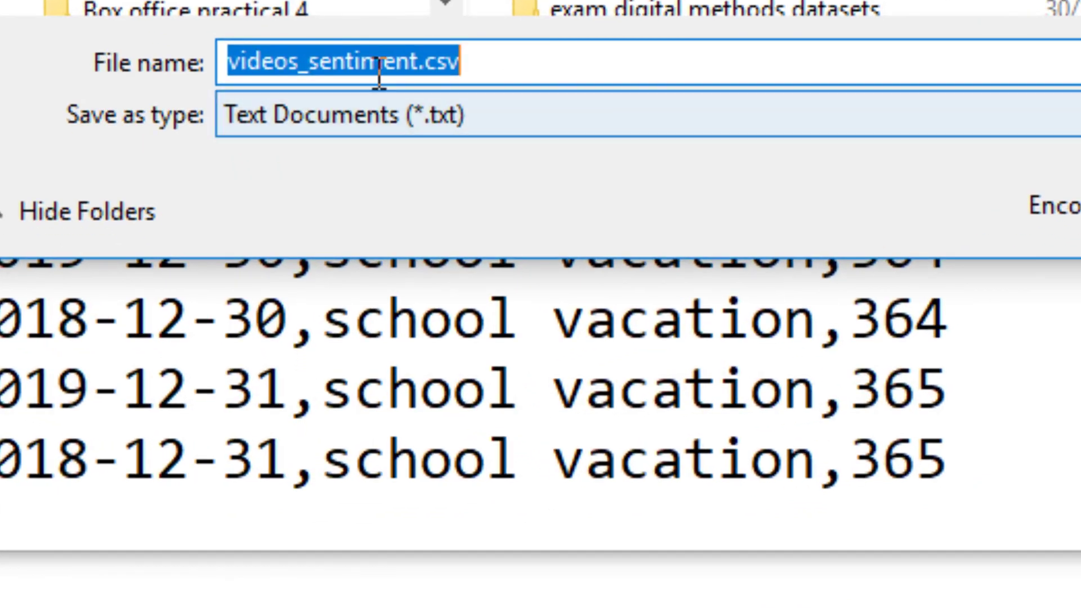
left_click_drag(420, 62, 228, 62)
key("BackSpace")
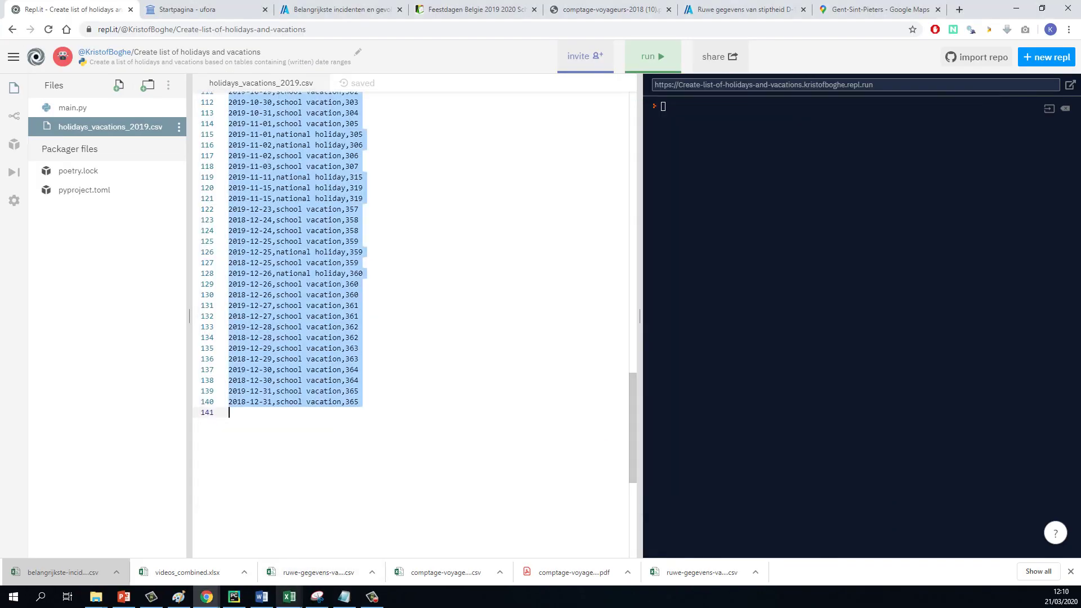
Step: Clear the text selection in the repl's CSV and switch to the belangrijkste-incidenten workbook in Excel
left_click(325, 430)
mouse_move(289, 597)
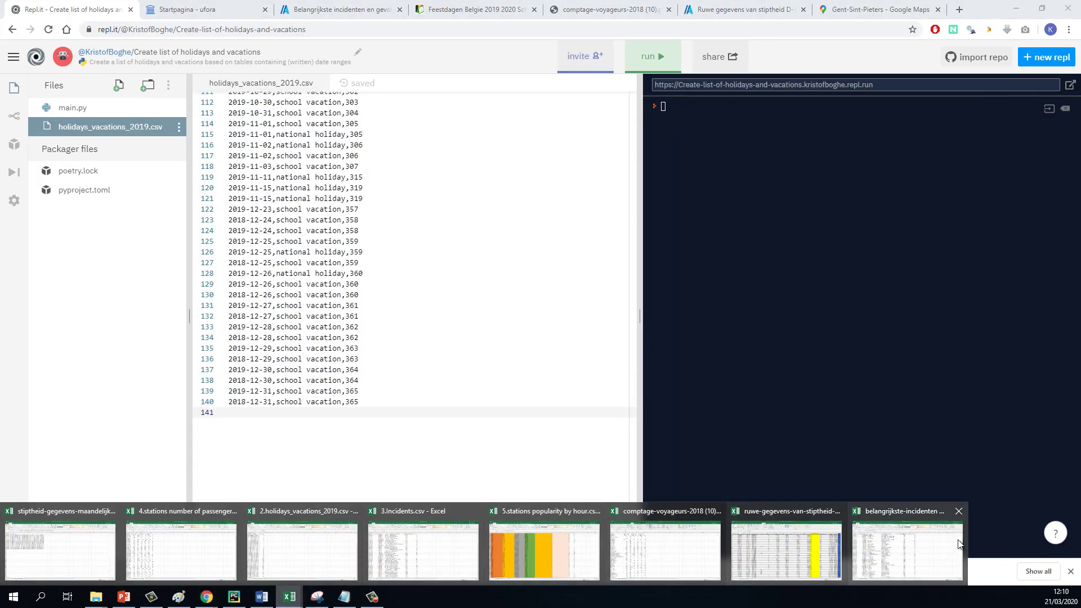
left_click(907, 547)
left_click(14, 26)
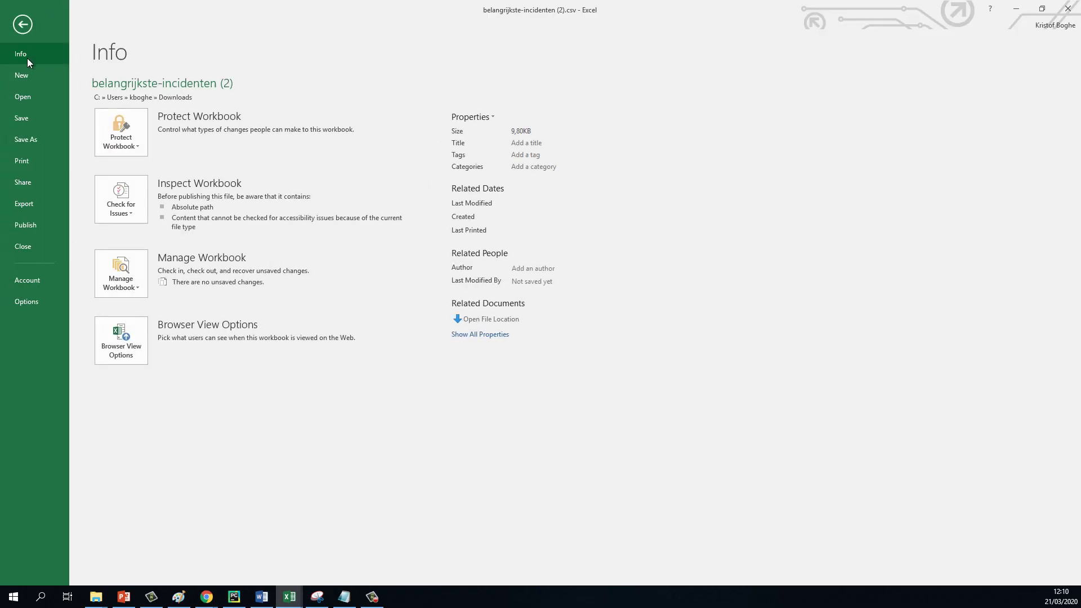
left_click(22, 70)
left_click(340, 246)
left_click(680, 227)
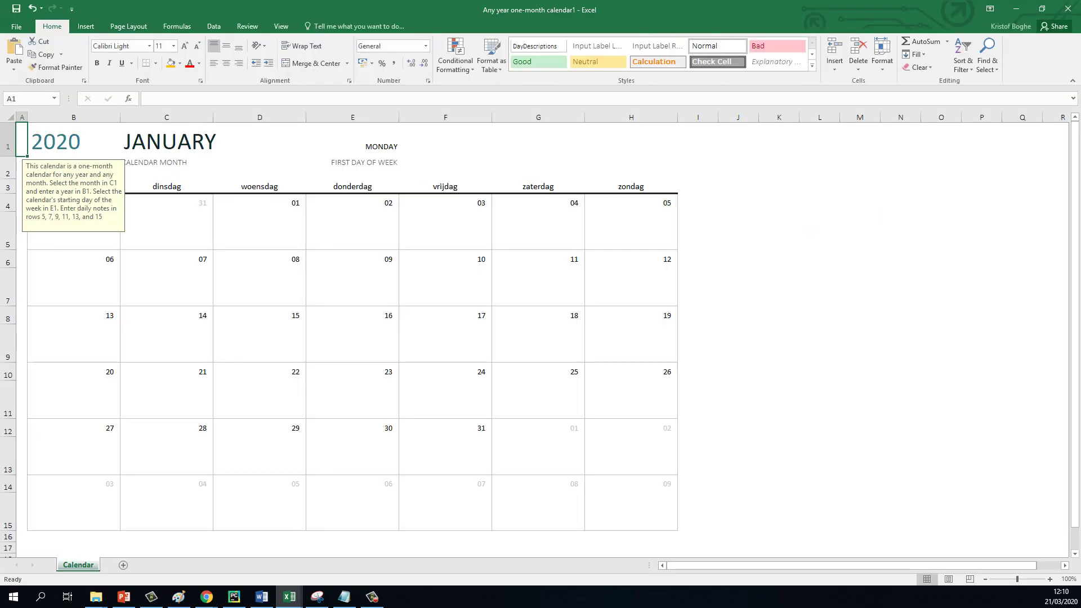
left_click(1013, 10)
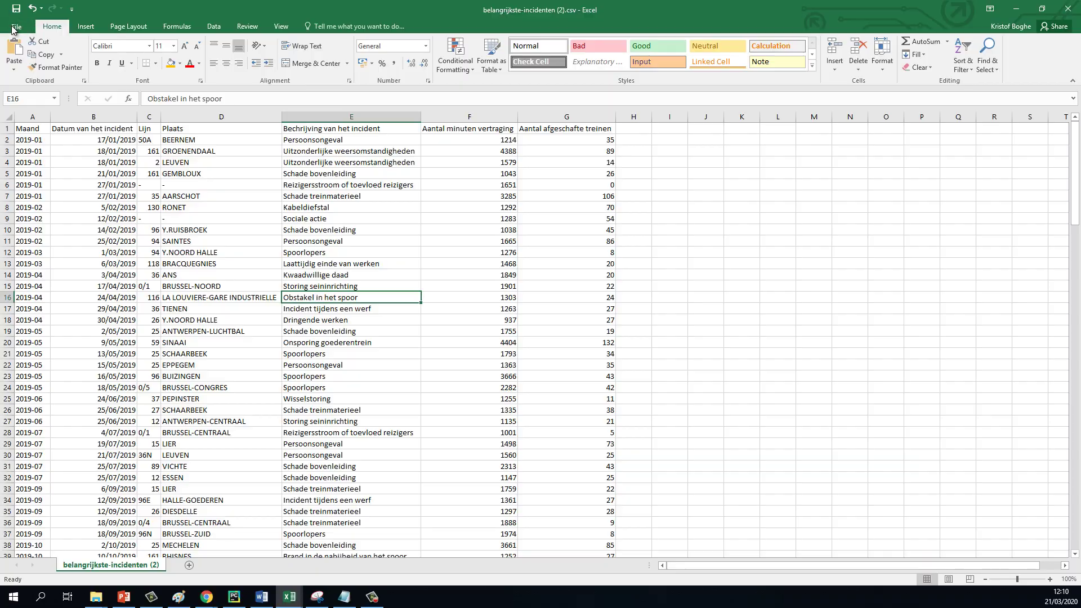
Step: Create a new blank workbook and start importing external data from a text file
left_click(13, 27)
left_click(22, 72)
left_click(177, 164)
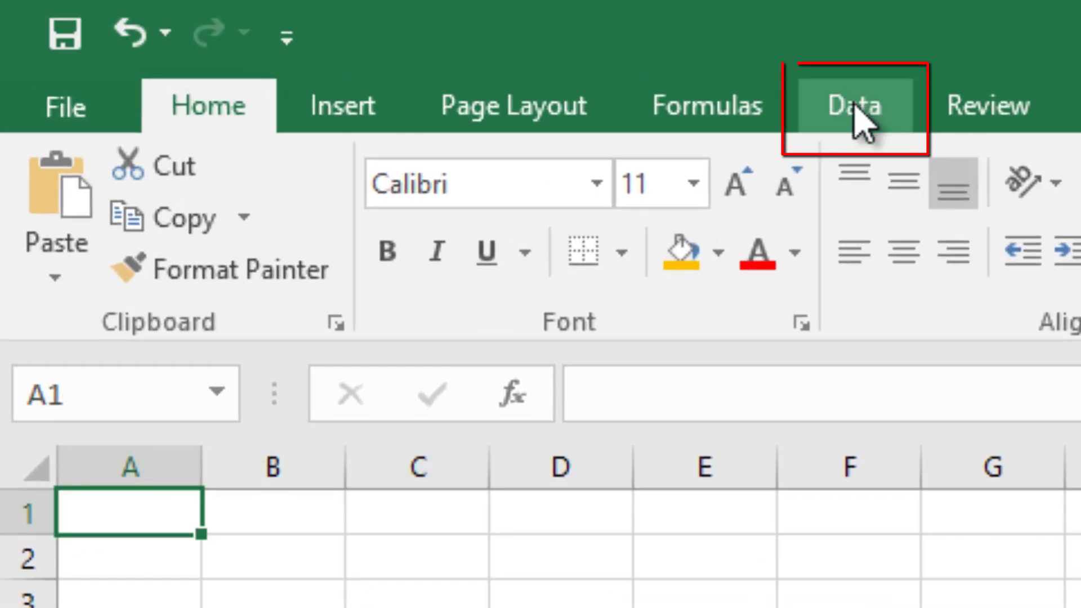
left_click(836, 111)
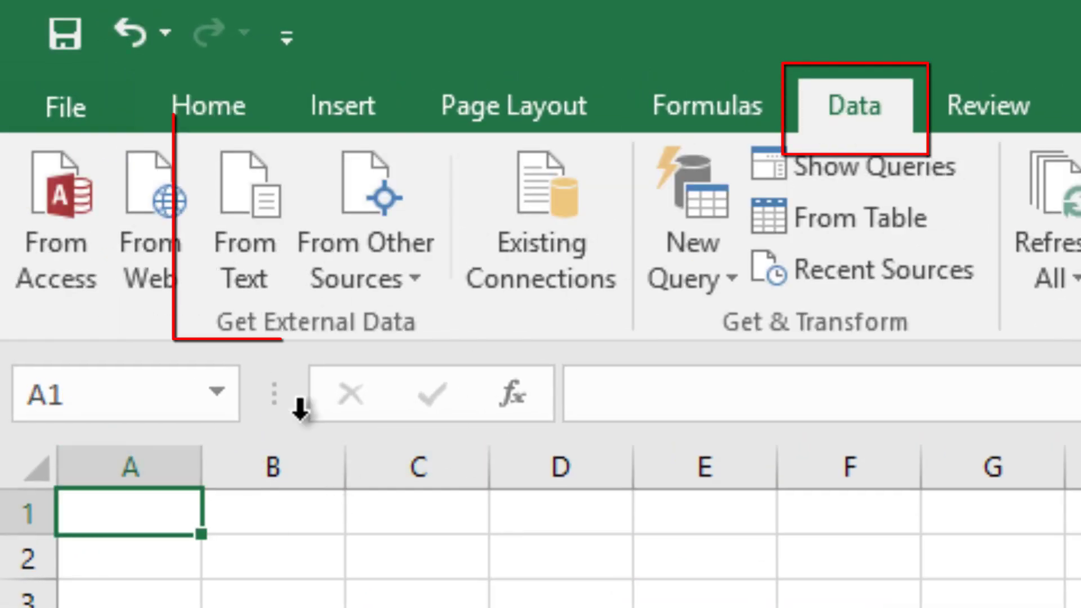
left_click(286, 260)
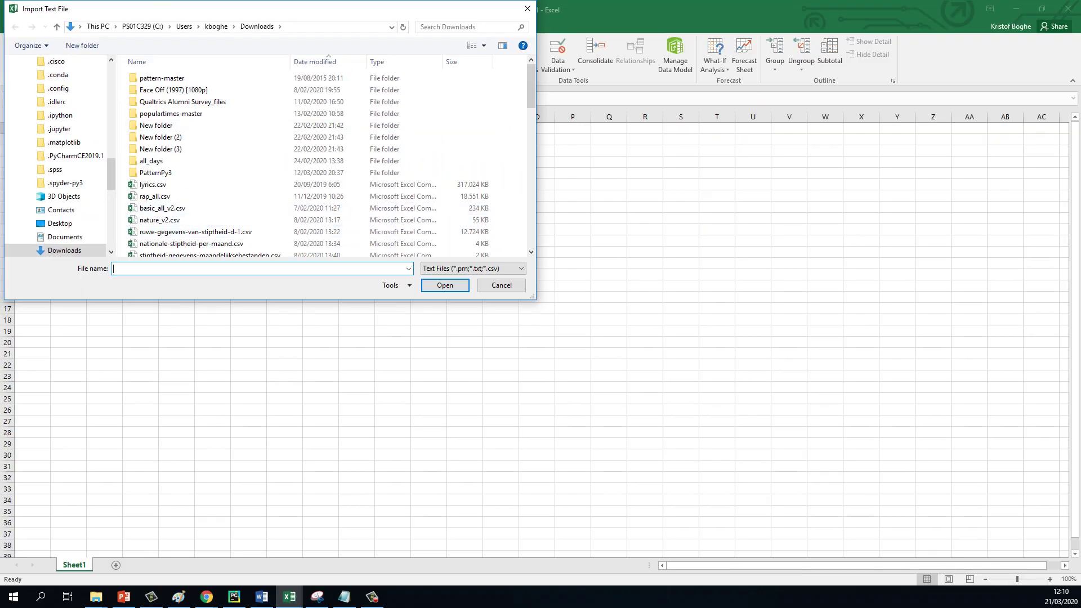
Step: Check in Notepad which folder holidaylist.csv is saved in, cancel the save dialog and minimize Notepad
left_click(342, 598)
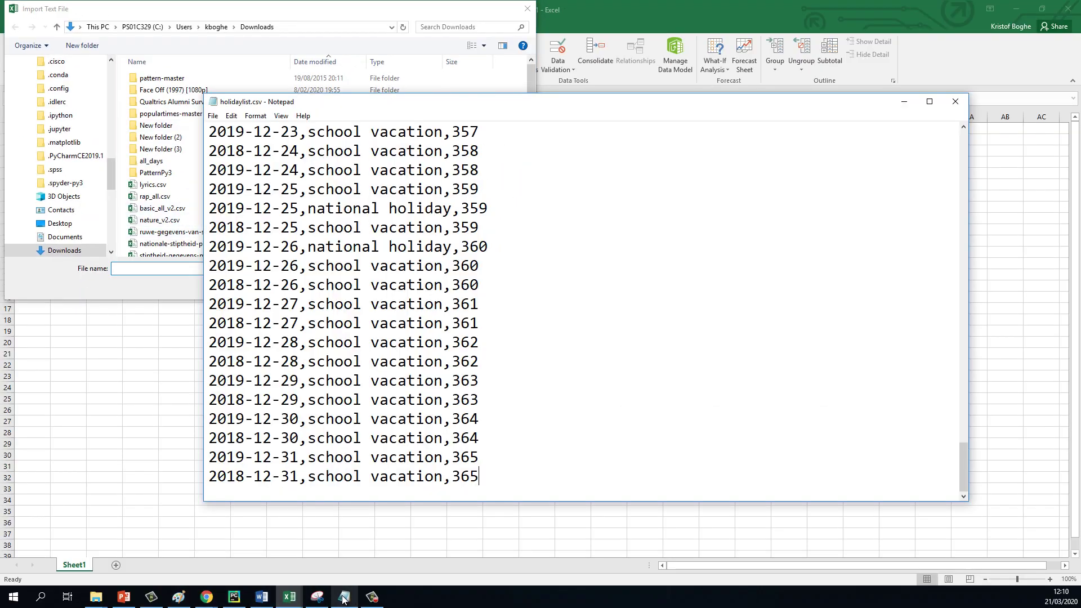
left_click(212, 115)
left_click(230, 176)
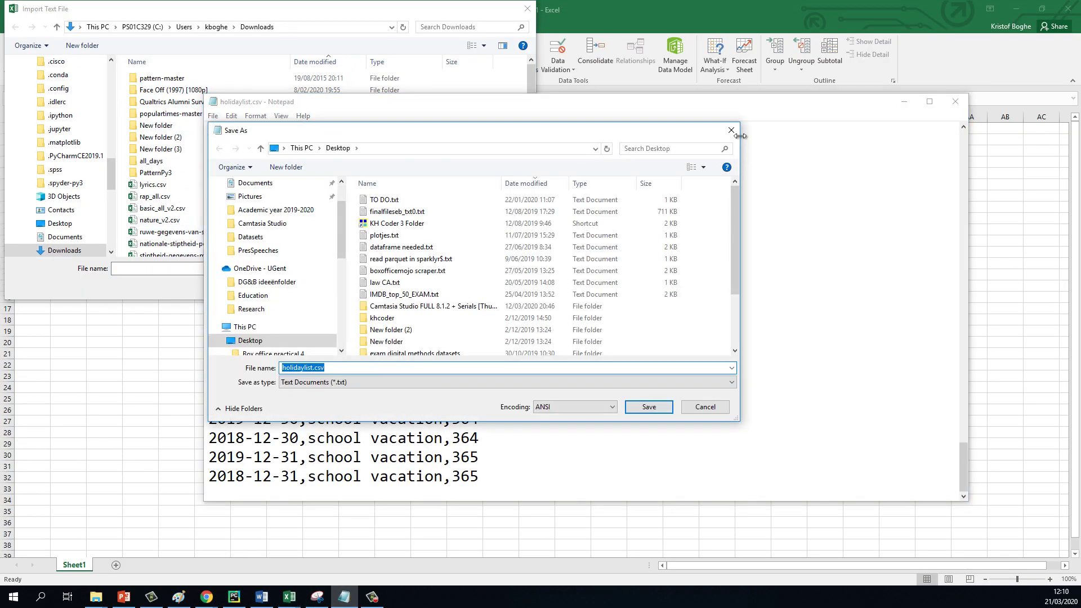
left_click(731, 131)
left_click(906, 103)
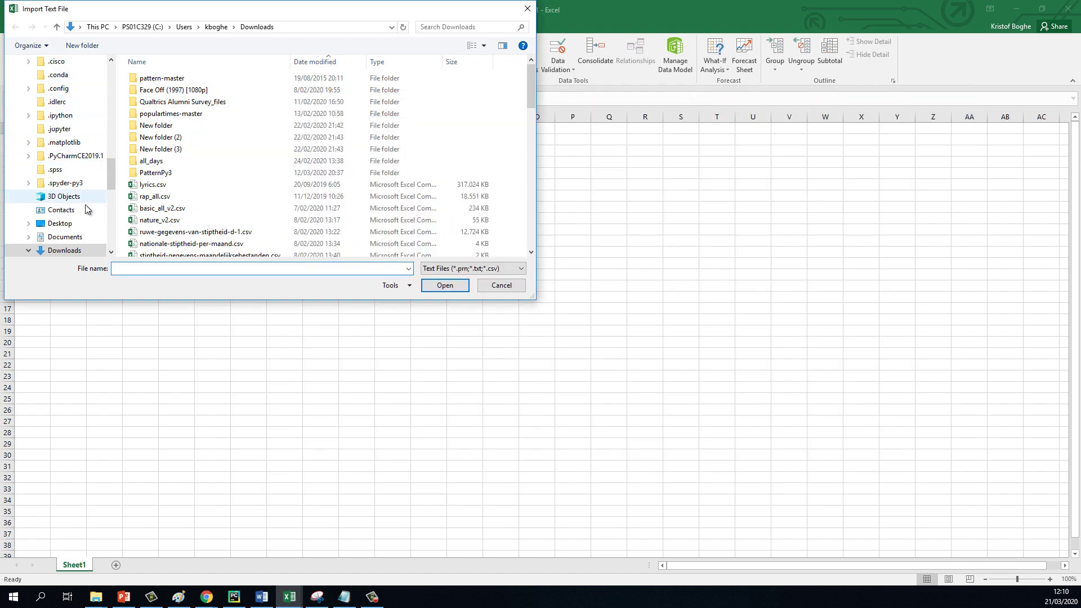
Step: Import holidaylist.csv from the Desktop as delimited text into the new sheet, starting at cell A1
left_click(82, 224)
double_click(194, 71)
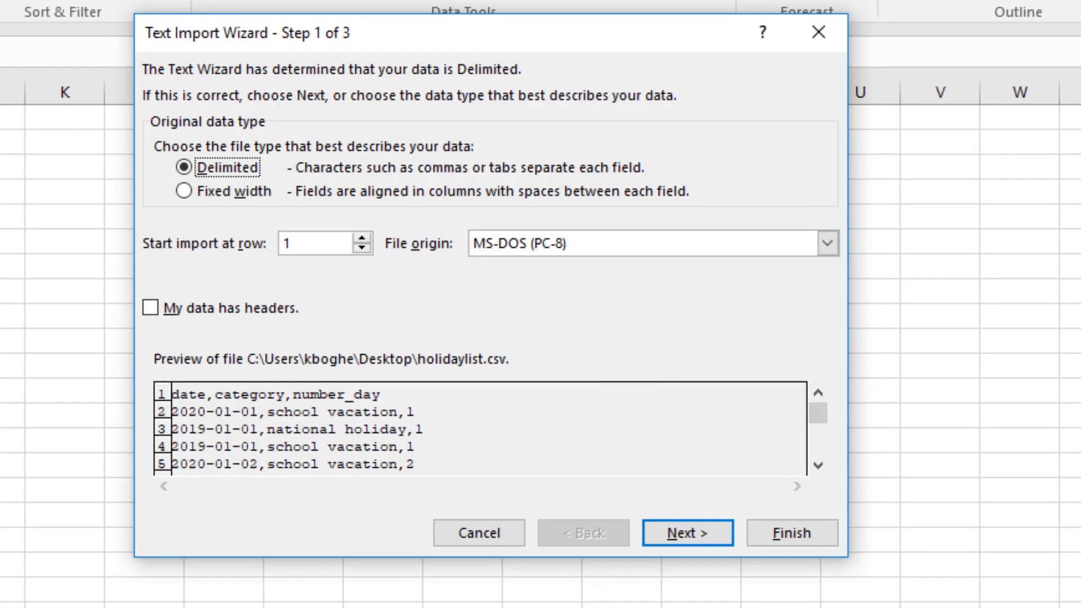
left_click(704, 243)
left_click(688, 535)
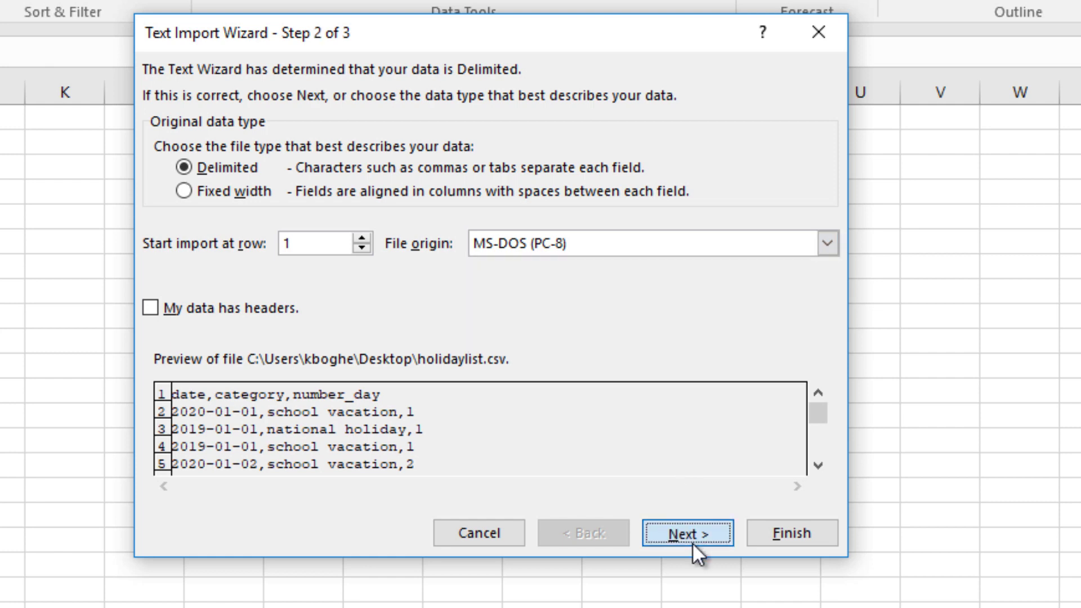
left_click(681, 532)
left_click(757, 534)
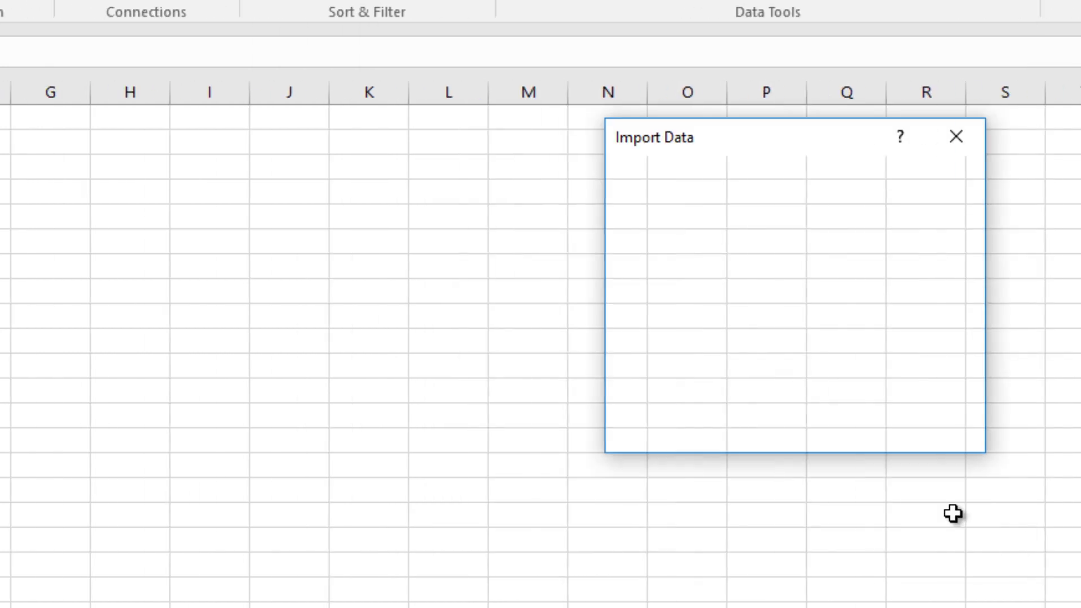
key("Return")
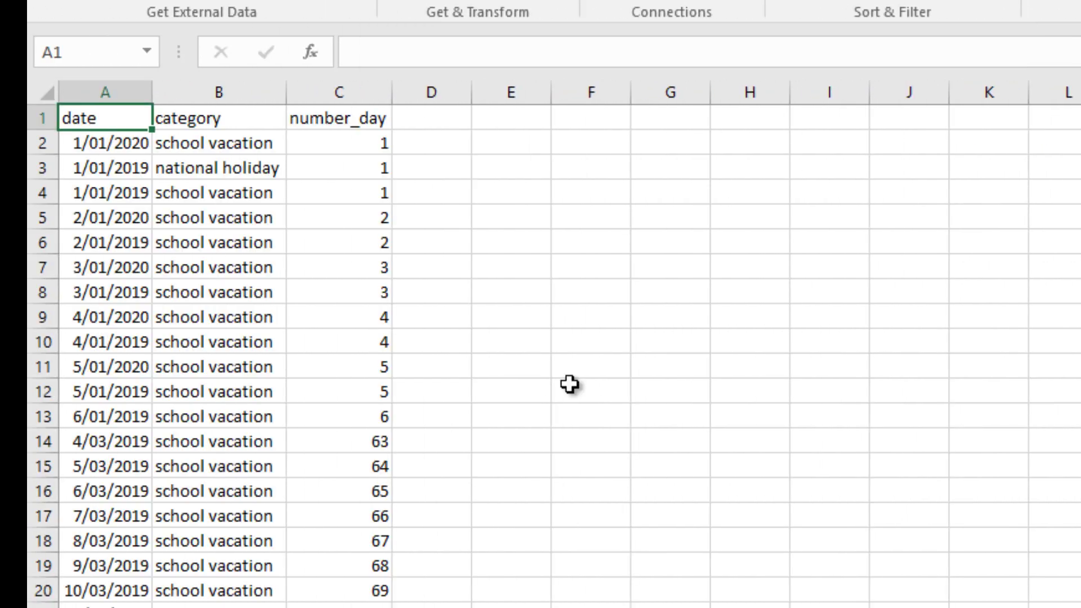
Step: Review the imported date, category and number_day rows down to the last December entries
left_click(431, 391)
left_click(309, 191)
scroll(281, 495, "down", 20)
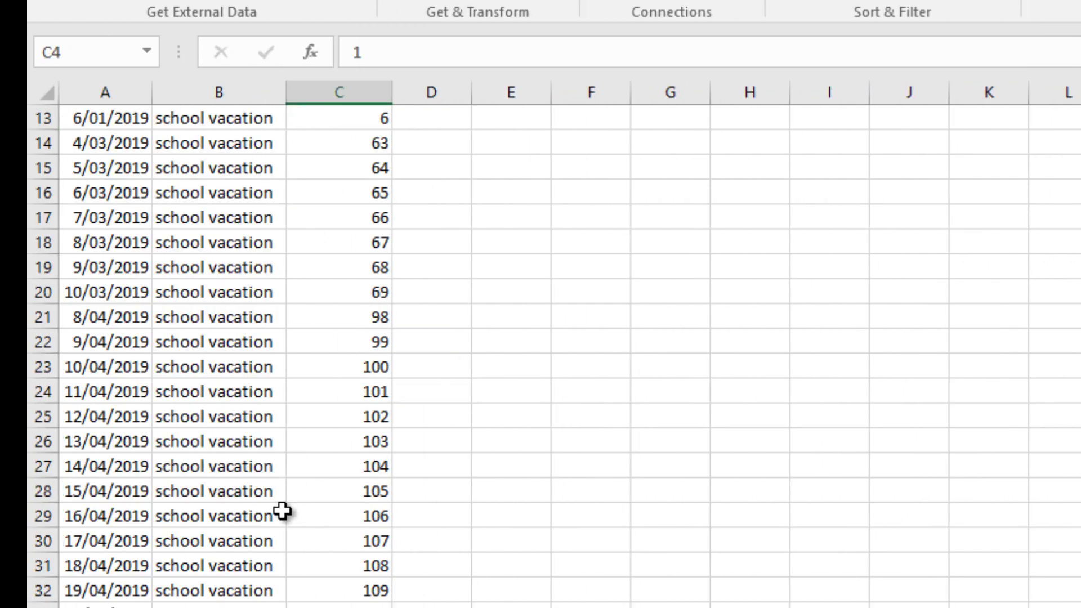
scroll(270, 494, "down", 15)
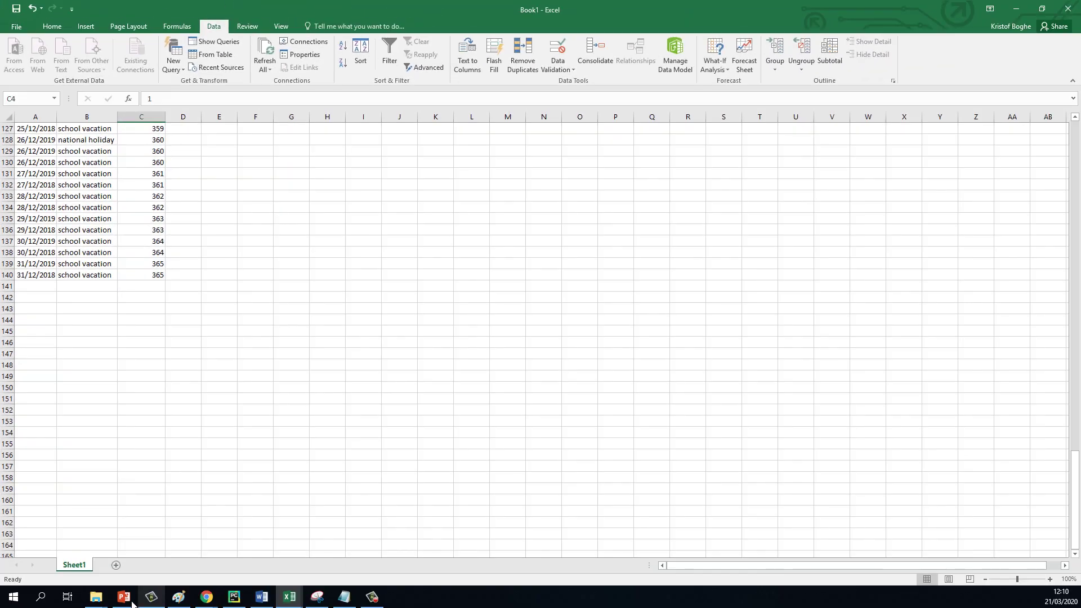
Step: Switch to PowerPoint, show the "Creating 3 constructed weeks" slide full screen, and return to editing view
left_click(133, 599)
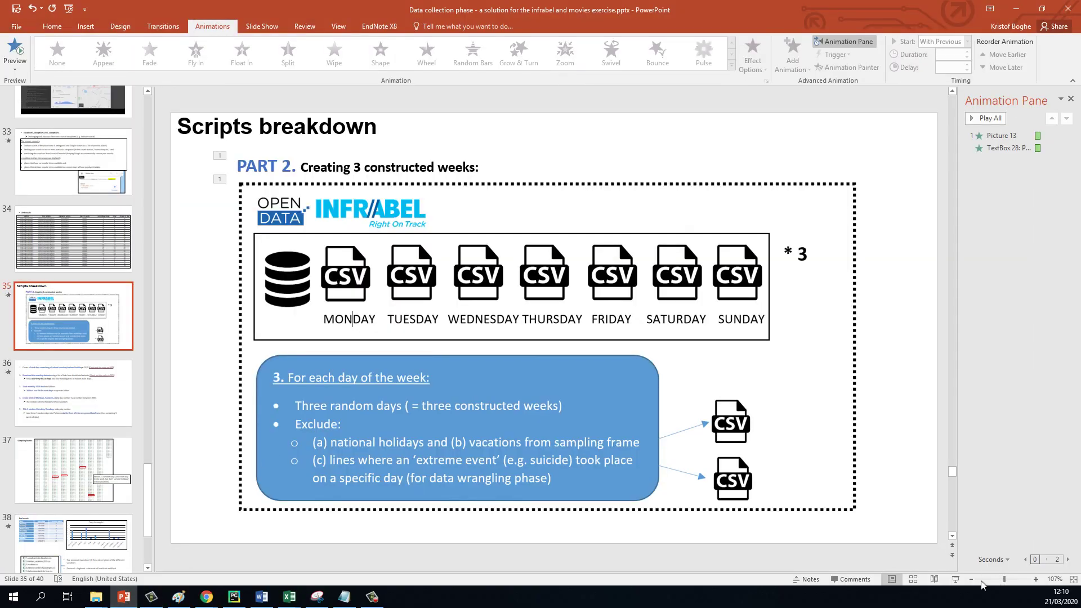
left_click(955, 580)
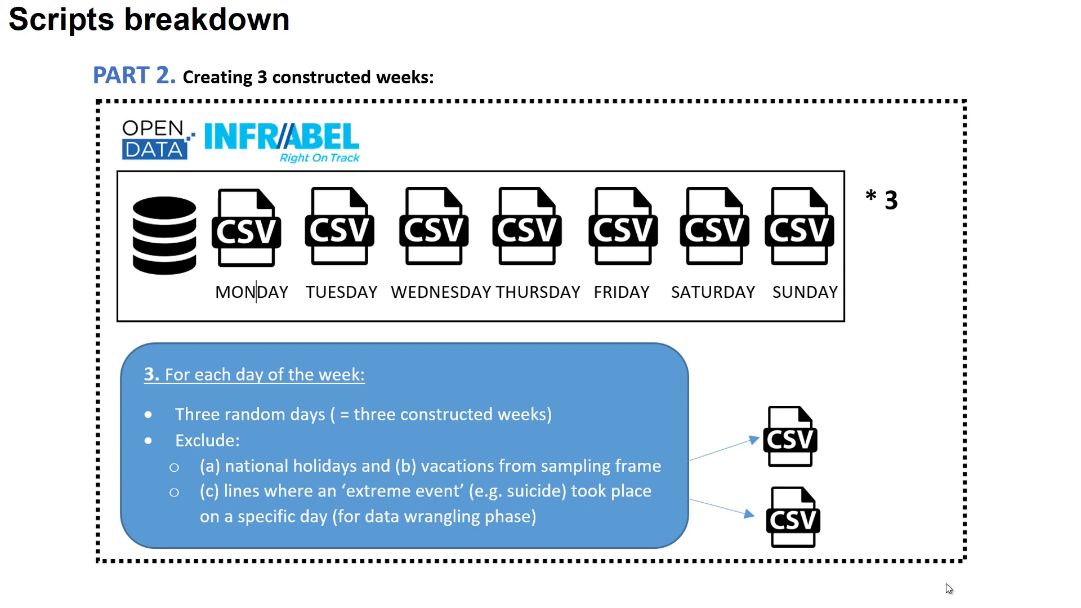
key("Escape")
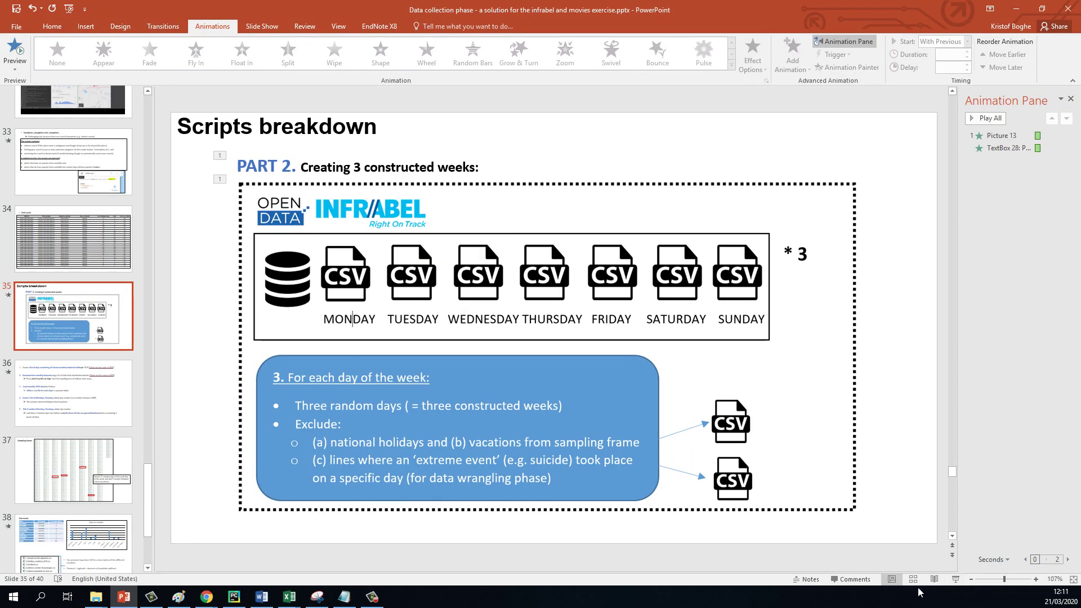
Step: Show slide 36 with the numbered sampling procedure, and switch to the Excel workbook listing the monthly punctuality links
left_click(94, 388)
mouse_move(95, 600)
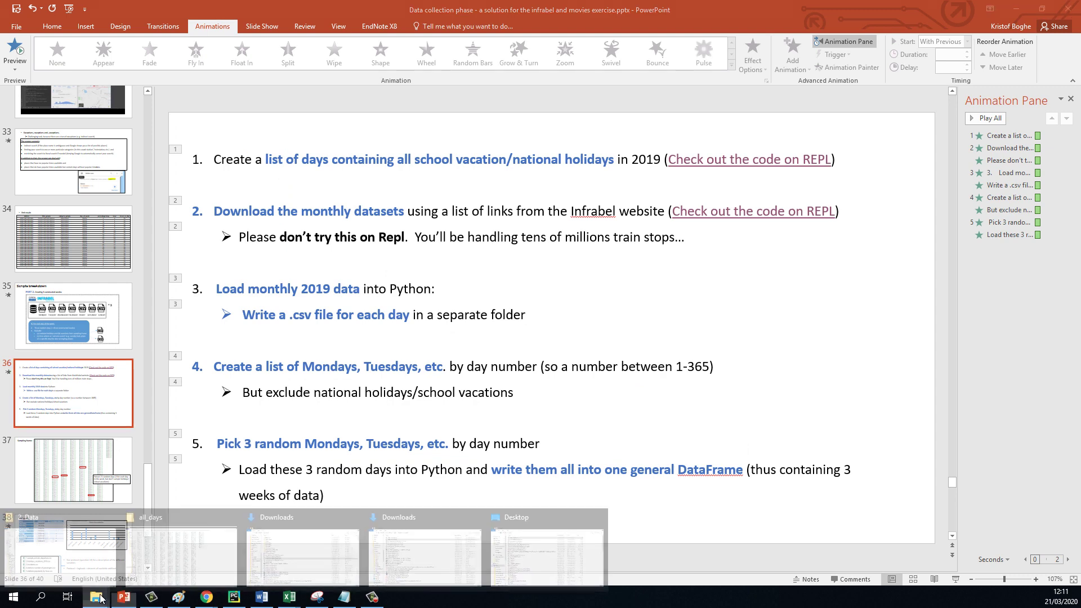
mouse_move(206, 598)
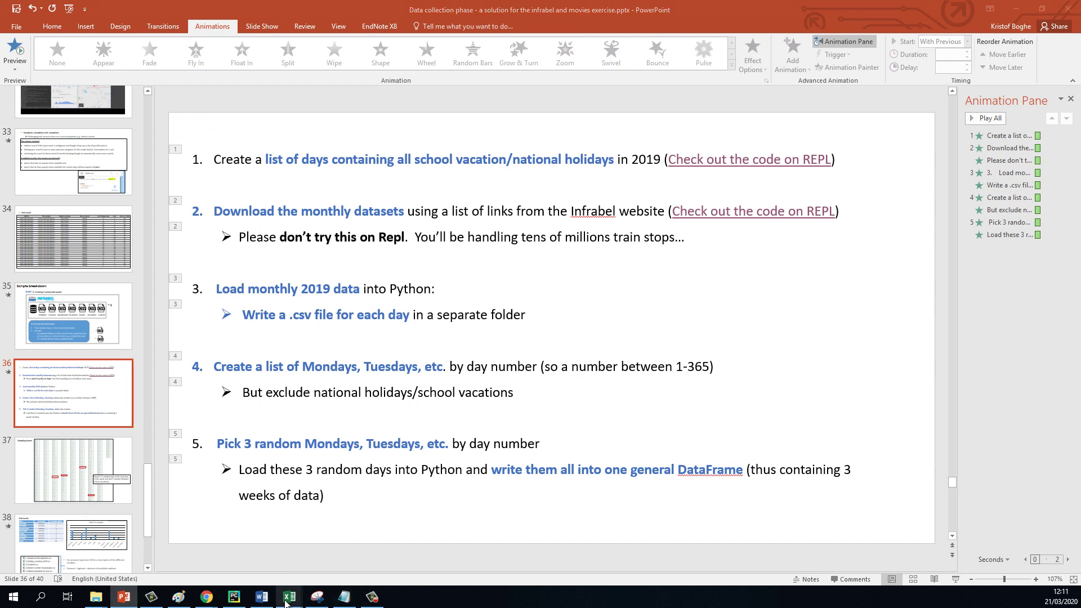
mouse_move(287, 600)
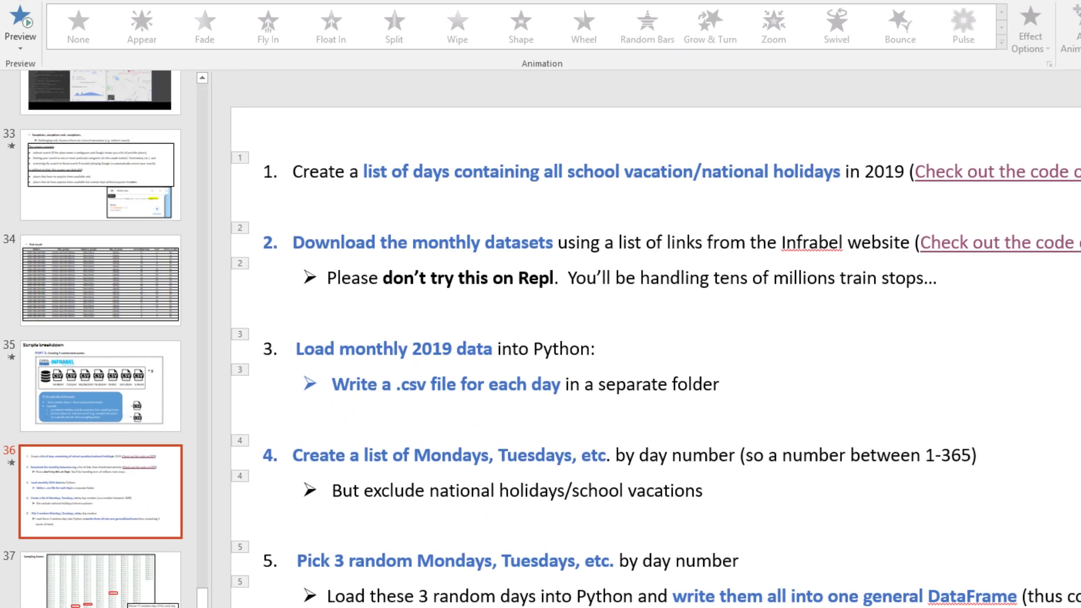
left_click(53, 554)
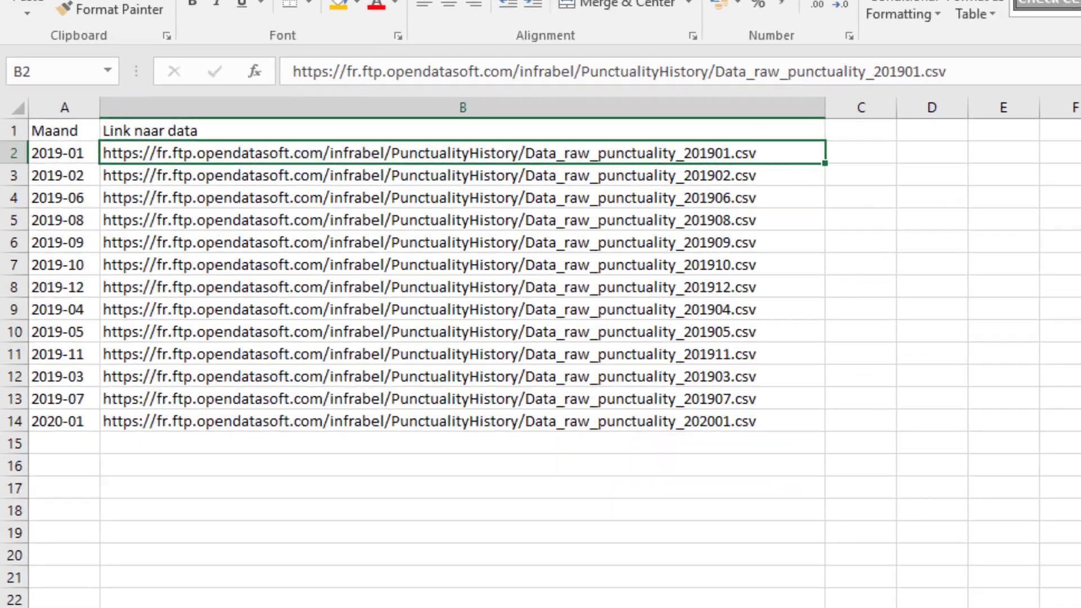
left_click(968, 607)
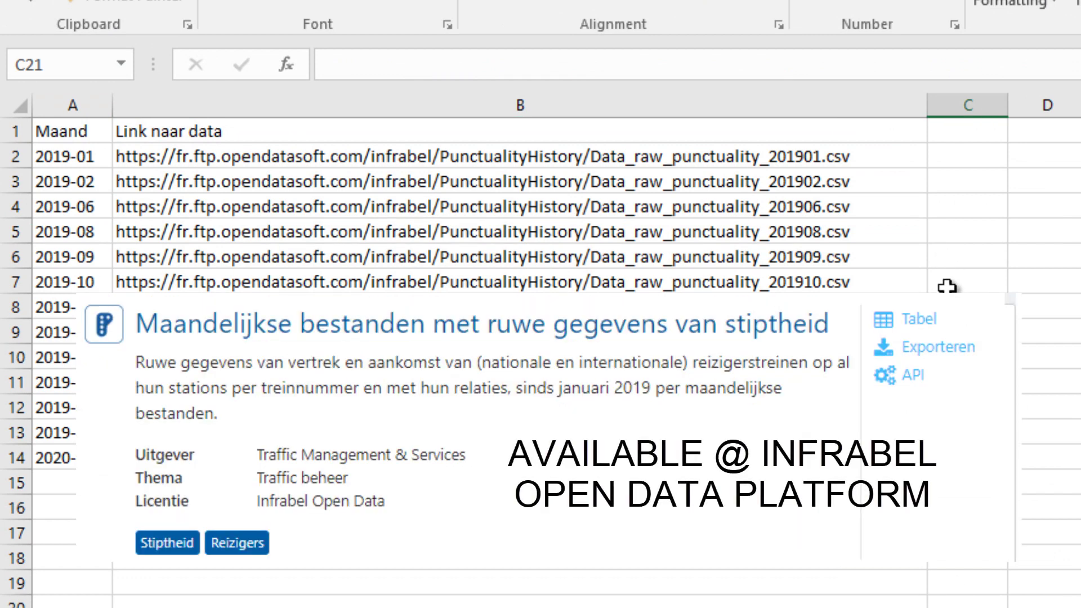
left_click(986, 287)
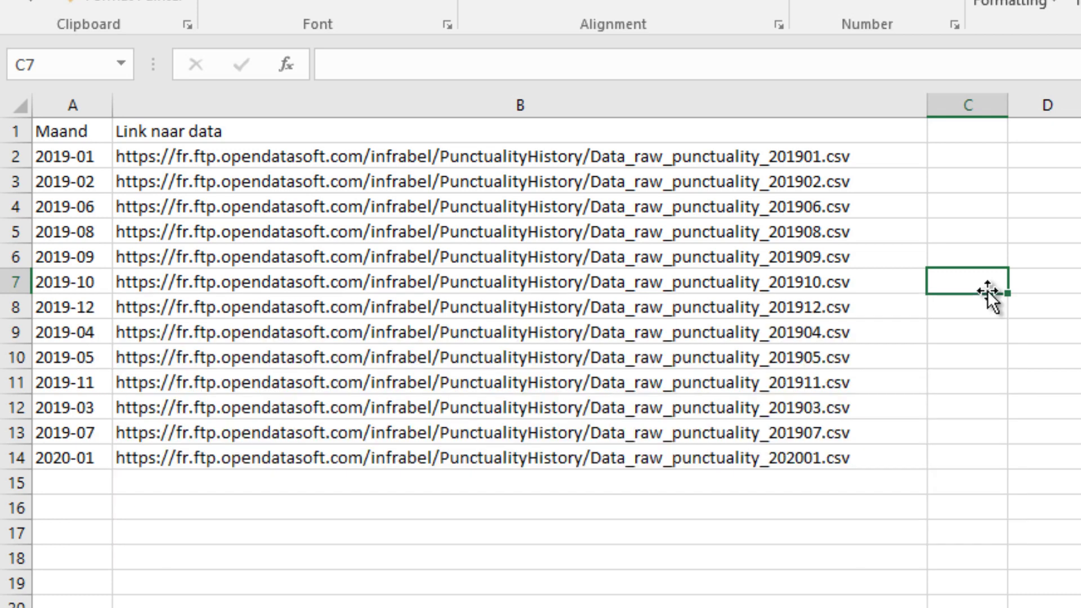
Step: Highlight the full list of monthly links and the 2020-01 row, and clear the selection
left_click_drag(507, 607, 3, 22)
left_click(520, 607)
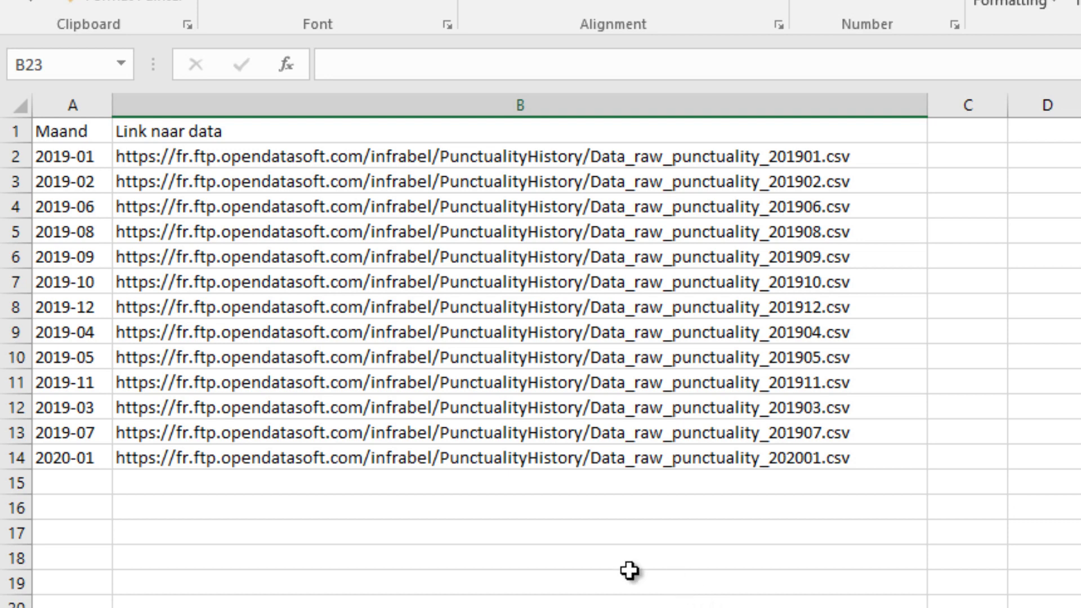
left_click_drag(70, 153, 741, 451)
left_click(547, 452)
left_click_drag(548, 452, 23, 453)
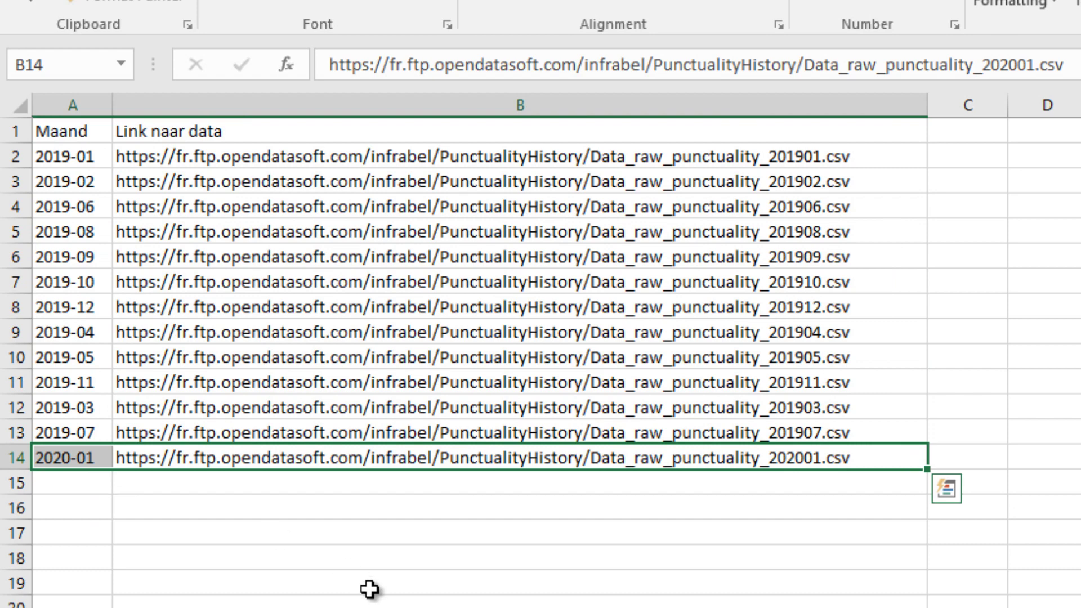
left_click(369, 589)
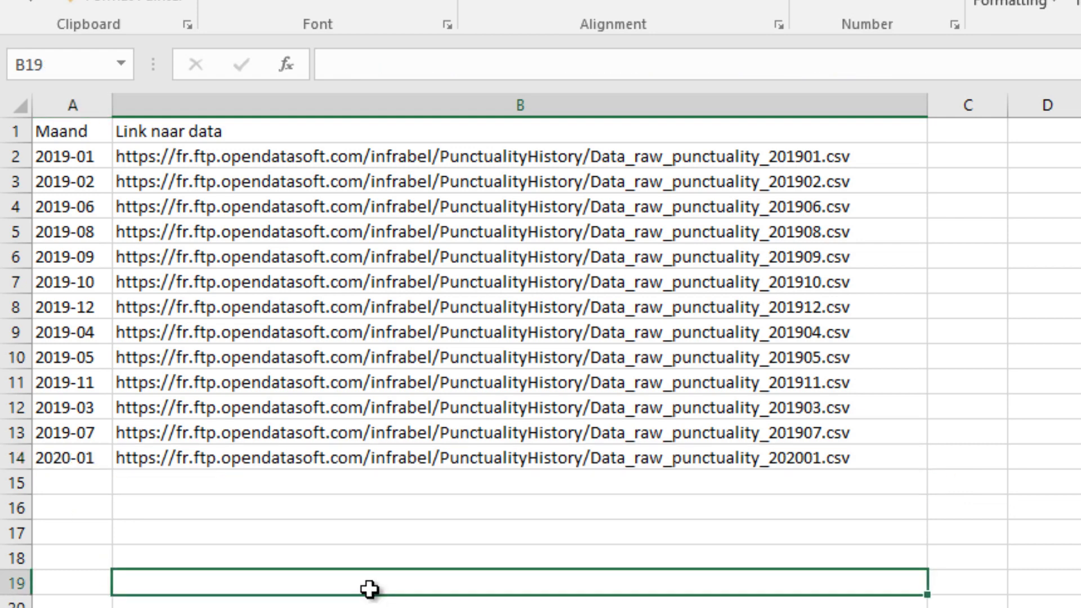
Step: Highlight the 2019 rows and their Maand values, pick out months 2019-01 to 2019-04 individually, and deselect them
left_click_drag(711, 153, 8, 425)
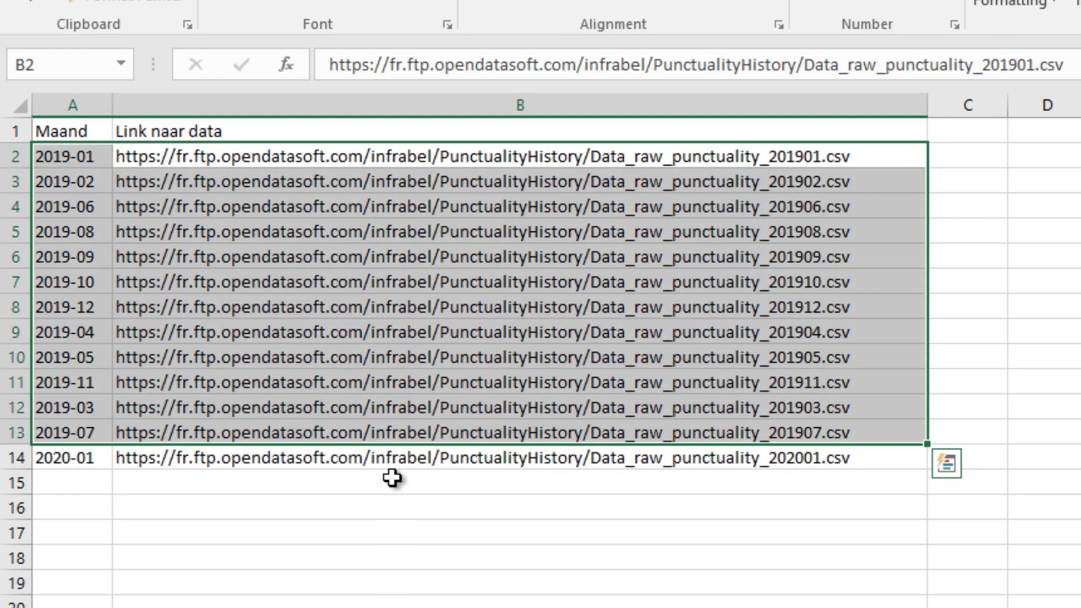
left_click(363, 415)
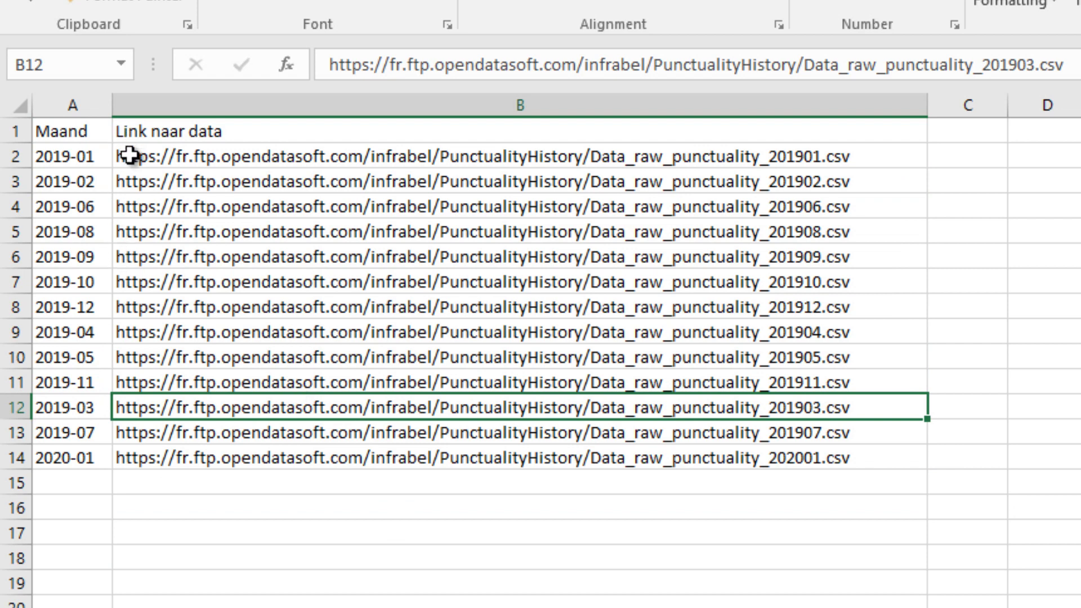
left_click_drag(93, 151, 86, 433)
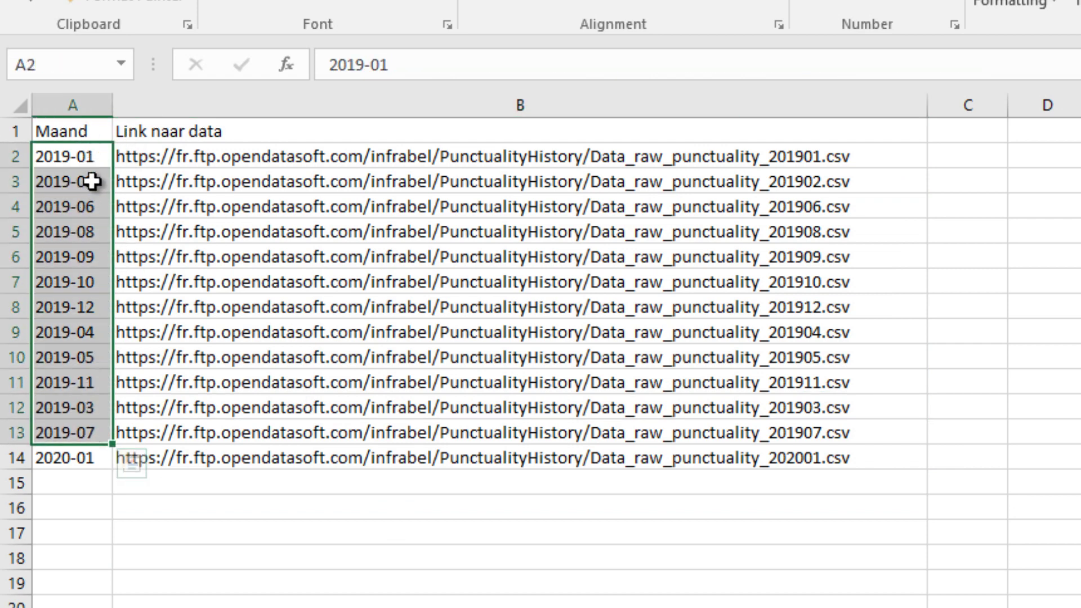
left_click(92, 157)
left_click(100, 180)
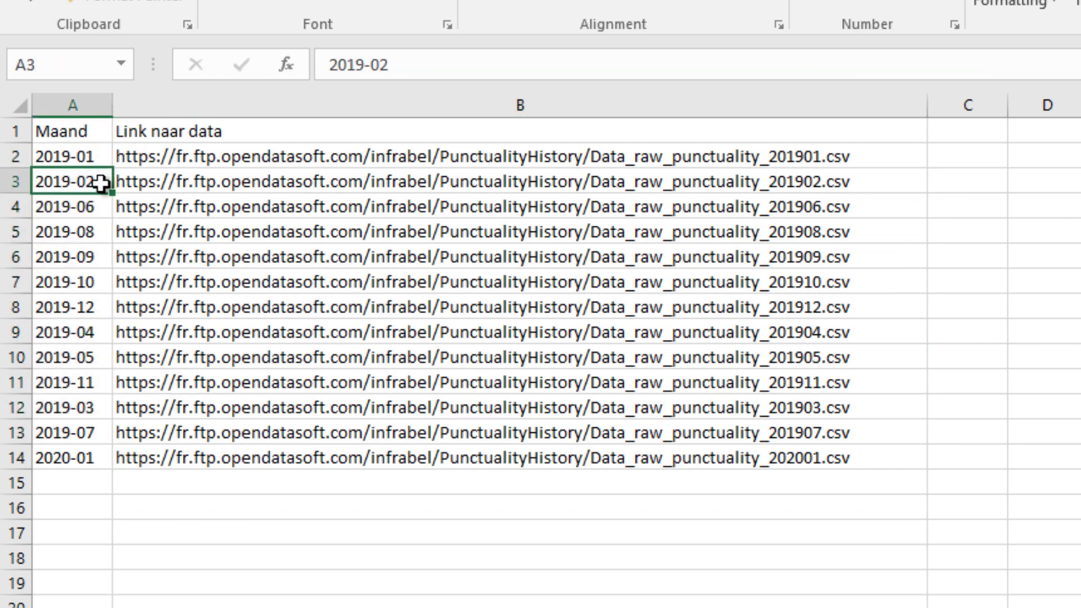
left_click(91, 411)
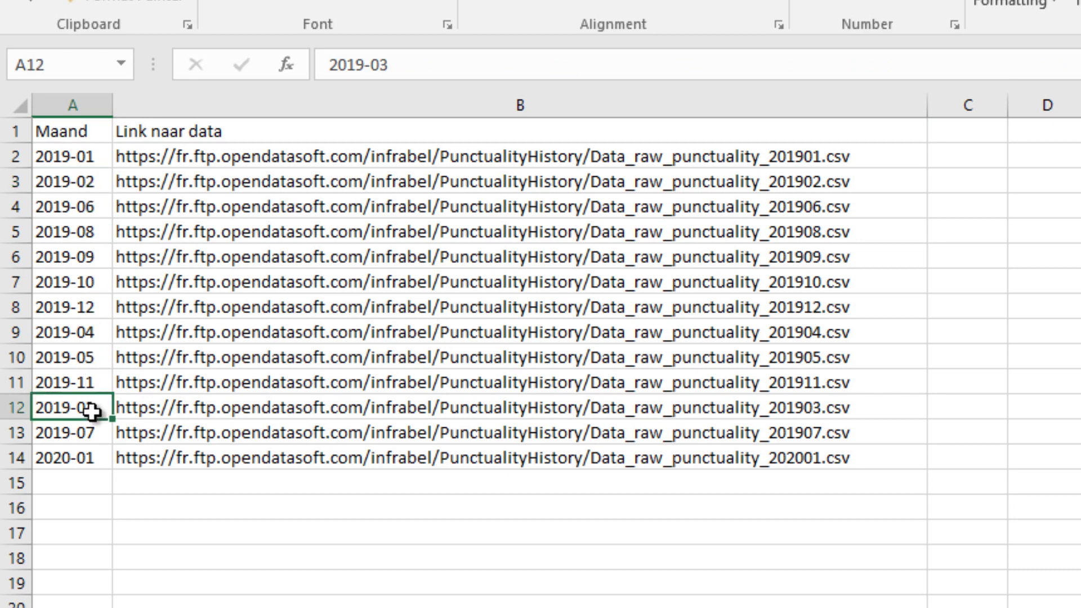
left_click(89, 332)
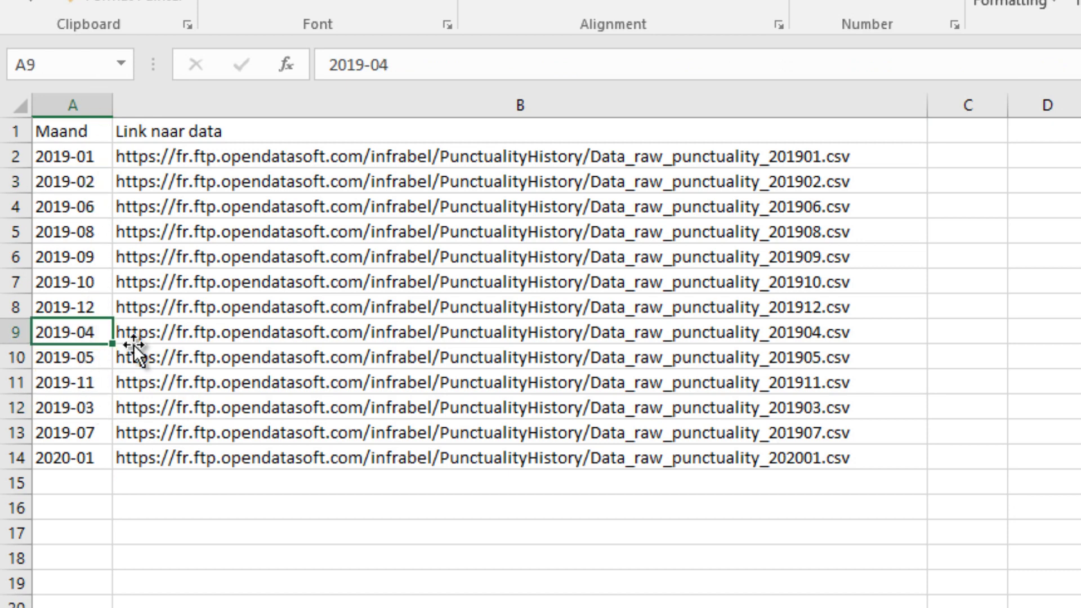
left_click(615, 582)
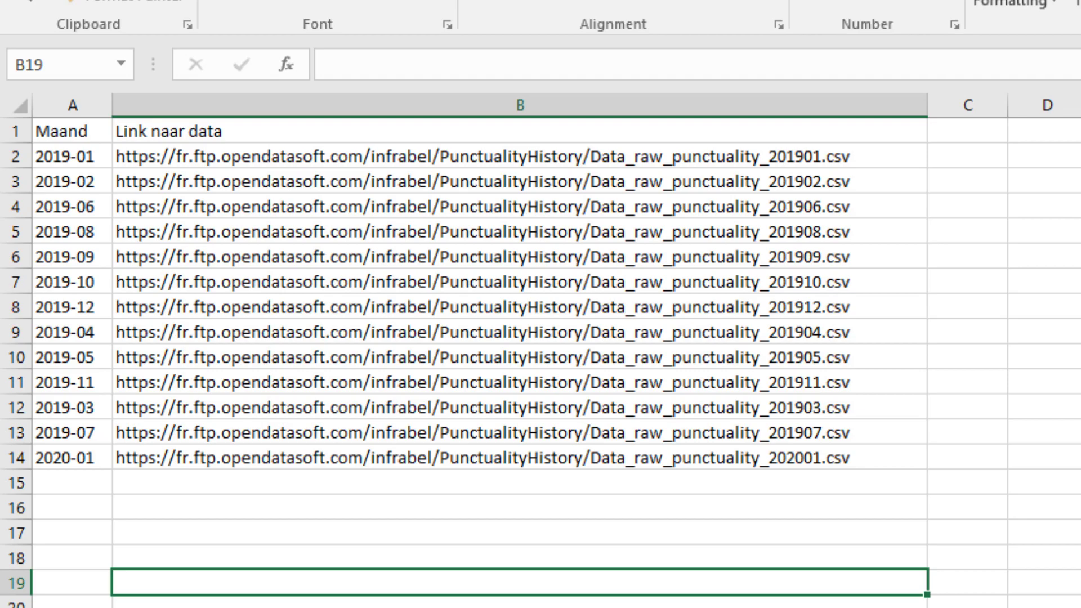
Step: Look over the numbered daily CSV files in the all_days folder and return to the PowerPoint presentation
key("alt+Tab")
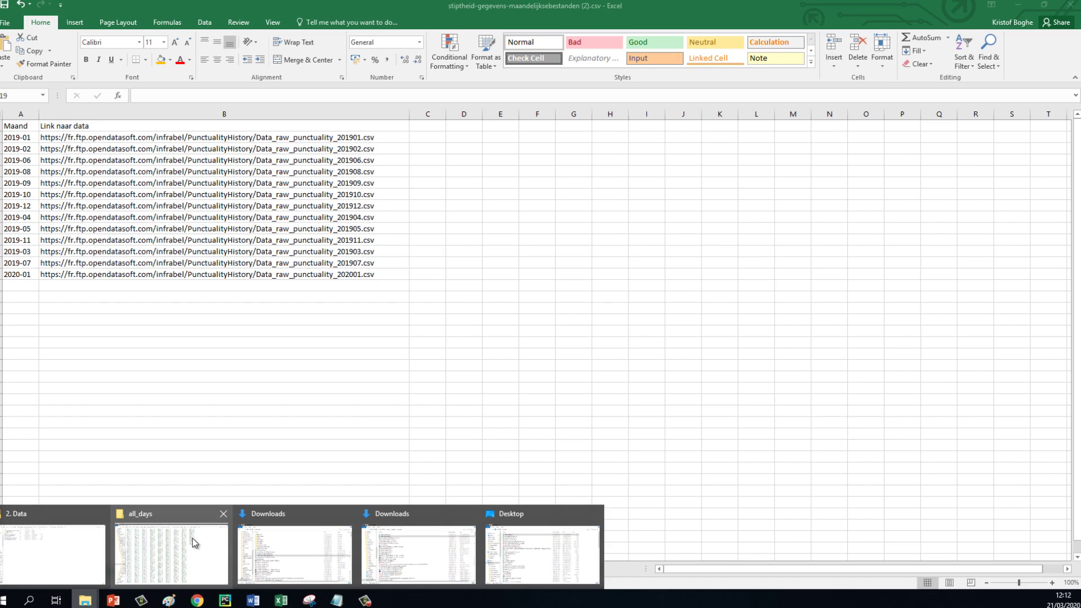
left_click(193, 529)
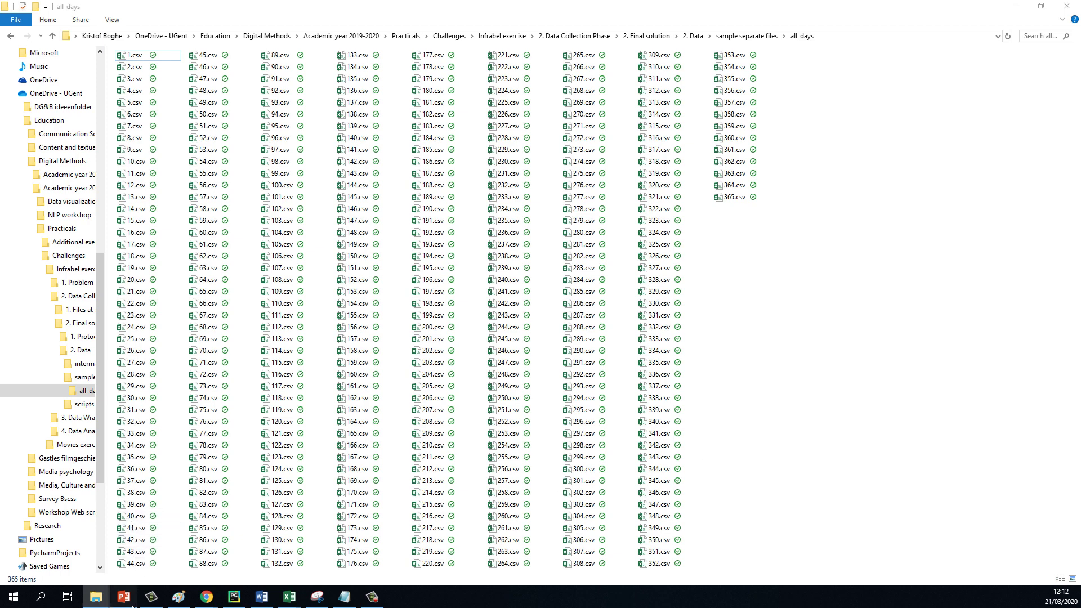
left_click(123, 596)
Step: Switch to PyCharm, clear the Python console output and bring up the script Sampling raw arrival and departure data.py
left_click(233, 596)
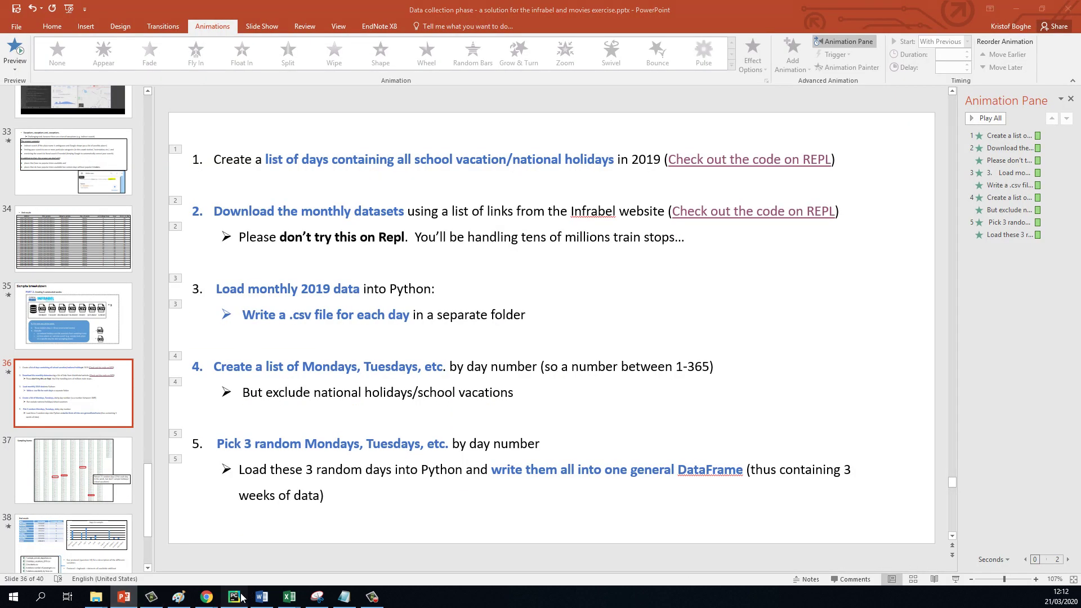
left_click(423, 160)
right_click(619, 471)
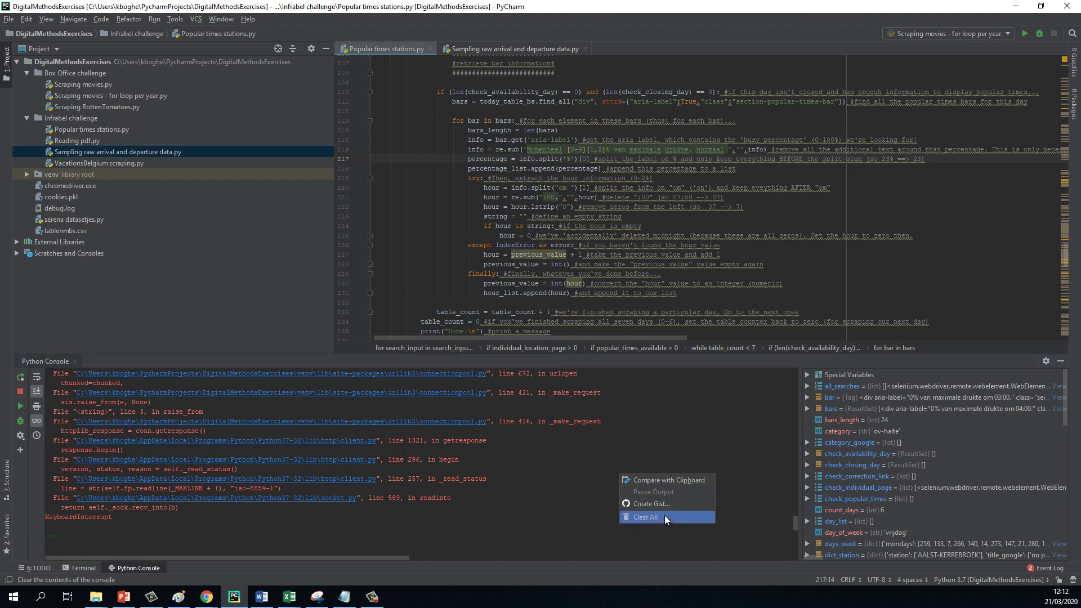
left_click(664, 515)
left_click(536, 48)
Step: Execute the sampling frame code through the weekdays function and the days_week dictionary in the Python console
scroll(563, 197, "down", 3)
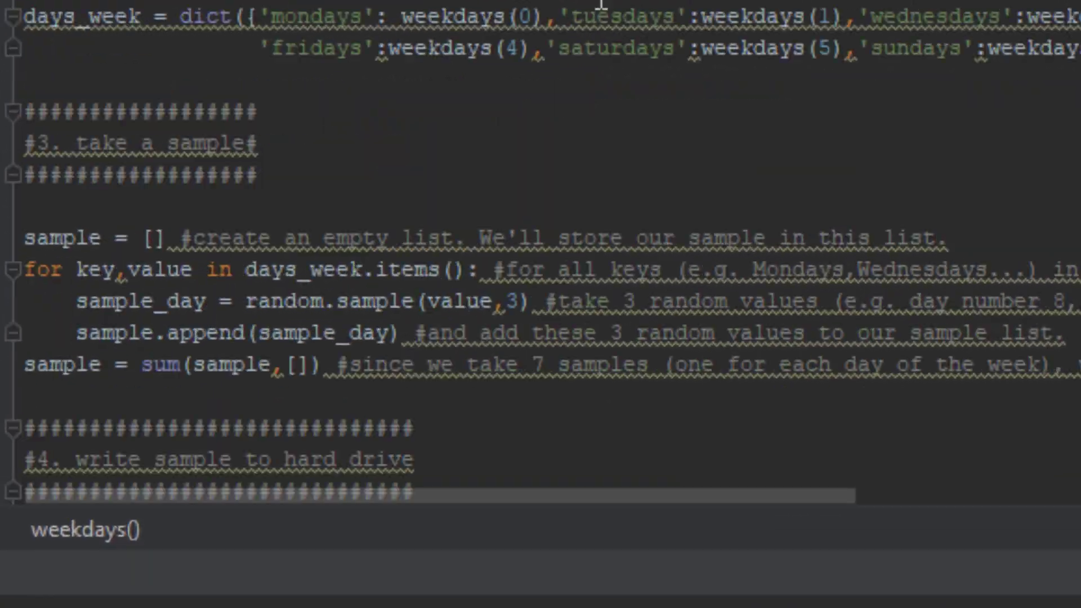
scroll(563, 197, "up", 3)
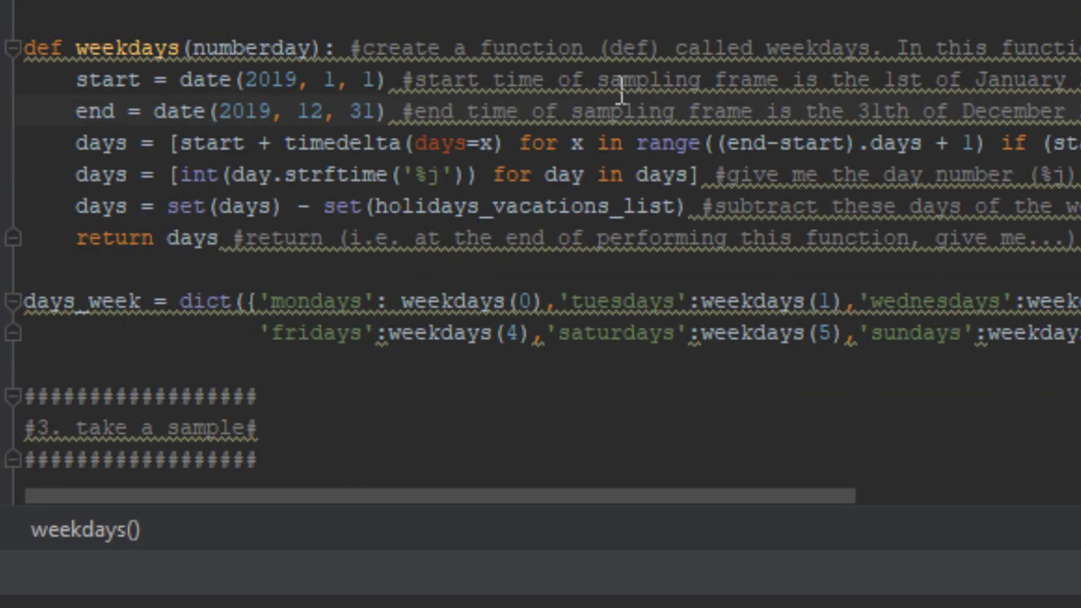
scroll(621, 90, "down", 1)
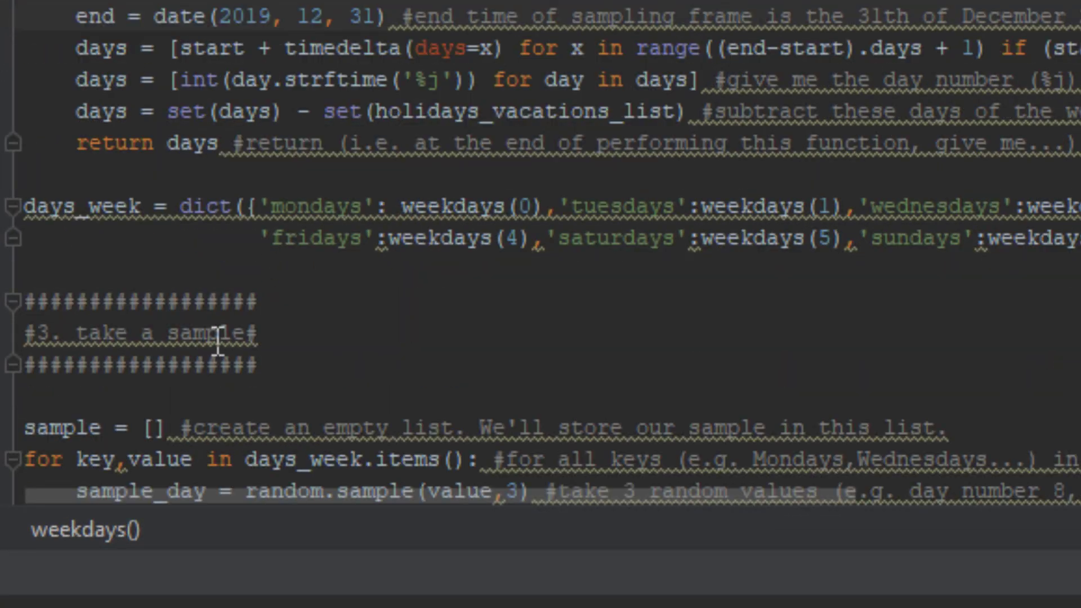
left_click_drag(327, 273, 337, 3)
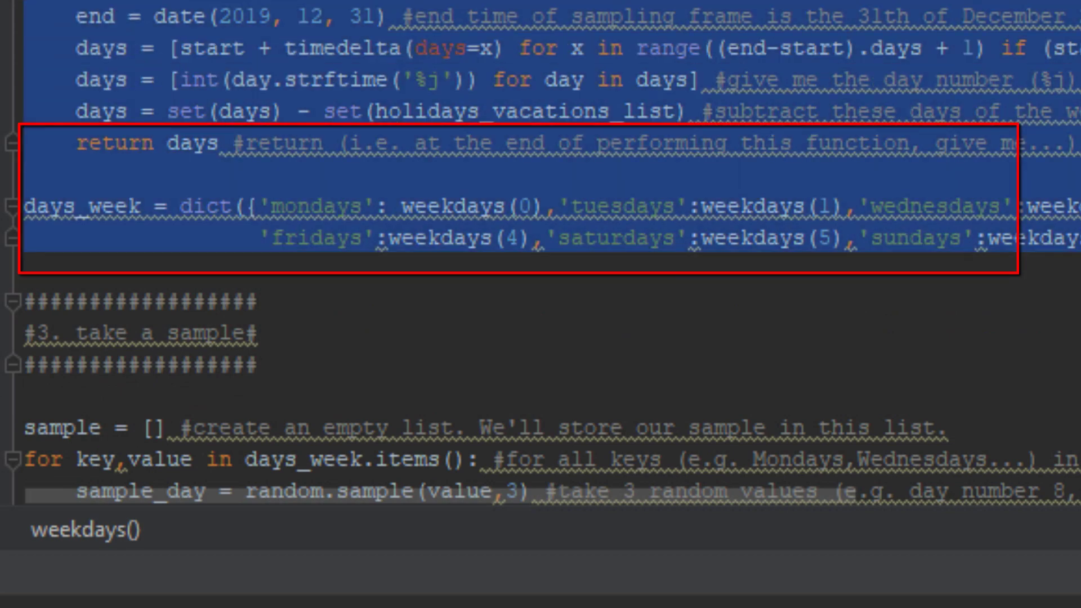
scroll(540, 253, "up", 1)
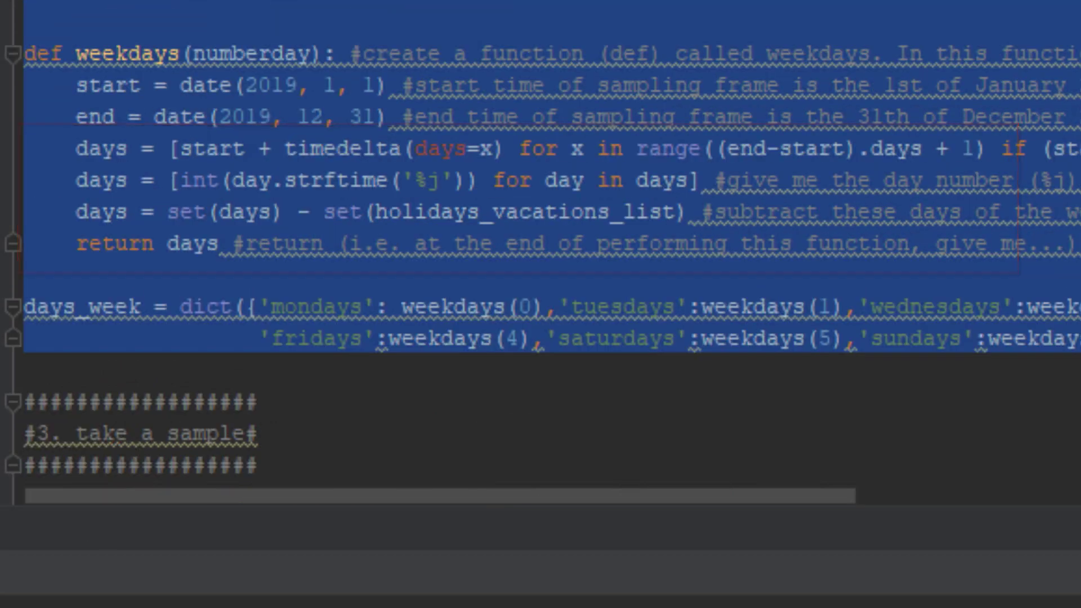
right_click(165, 225)
left_click(338, 607)
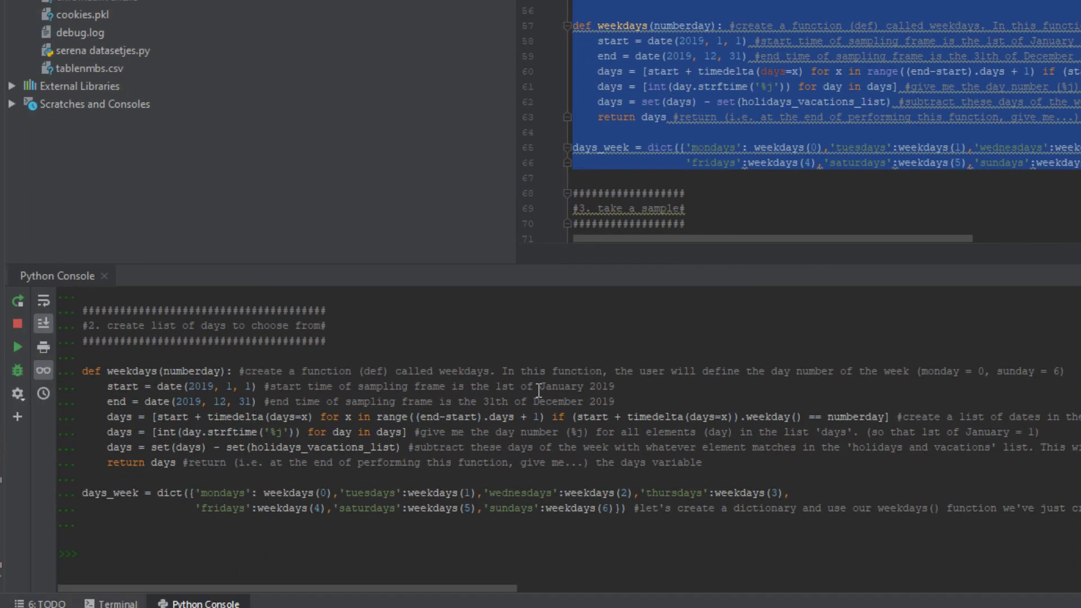
Step: Enlarge the Python console and execute only the days_week dictionary definition in it
left_click(705, 86)
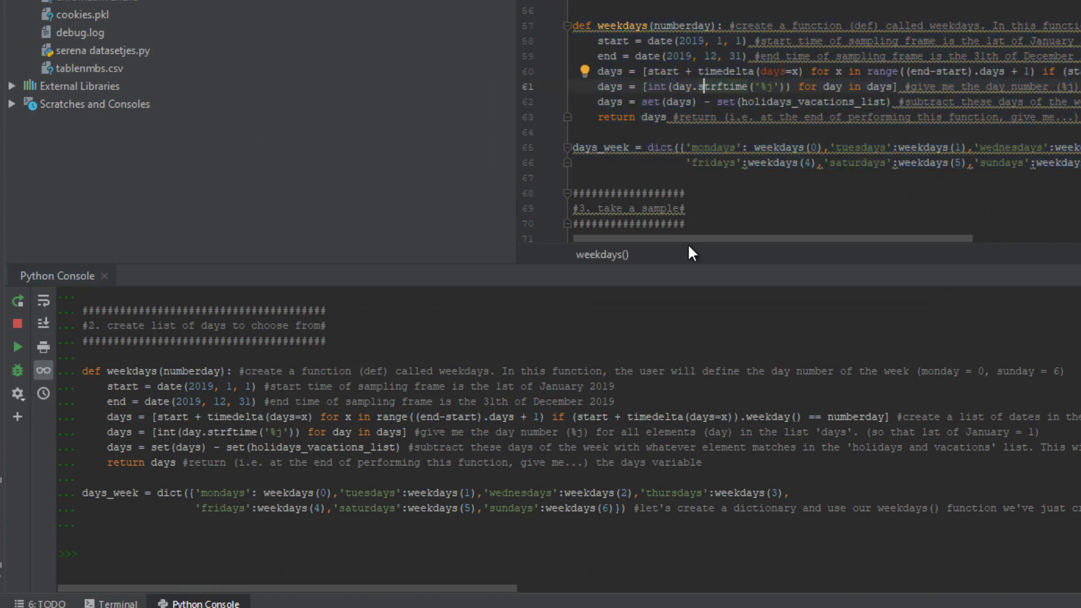
left_click_drag(689, 262, 708, 237)
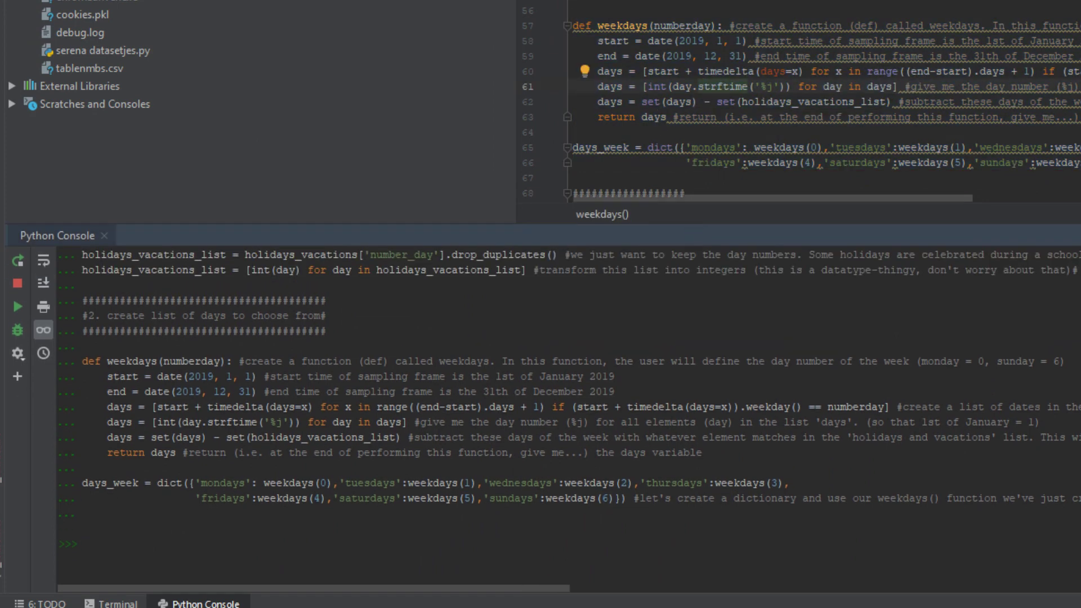
left_click_drag(684, 174, 539, 143)
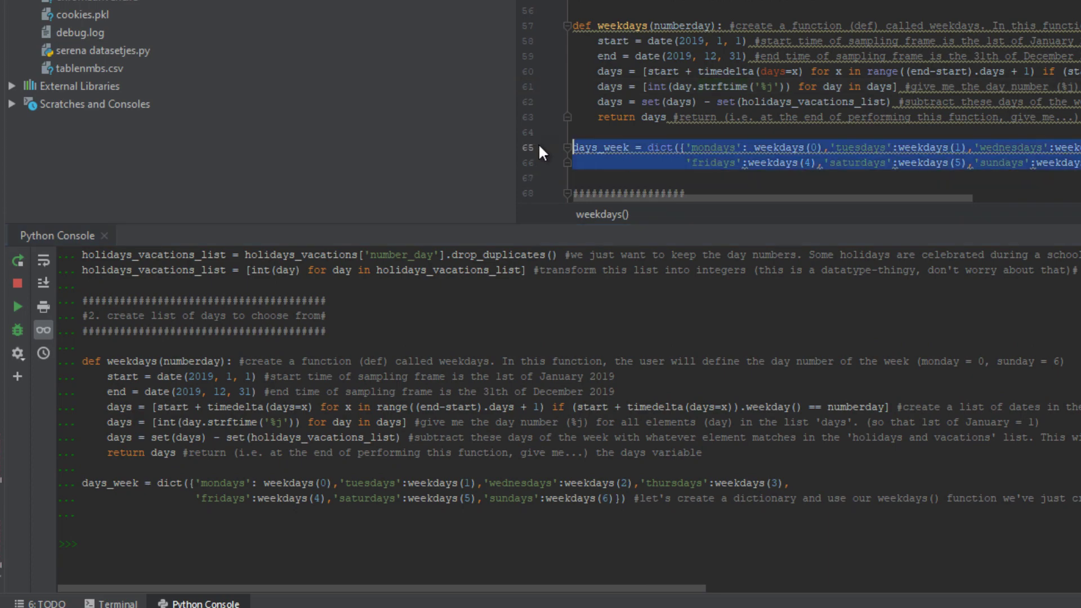
right_click(684, 153)
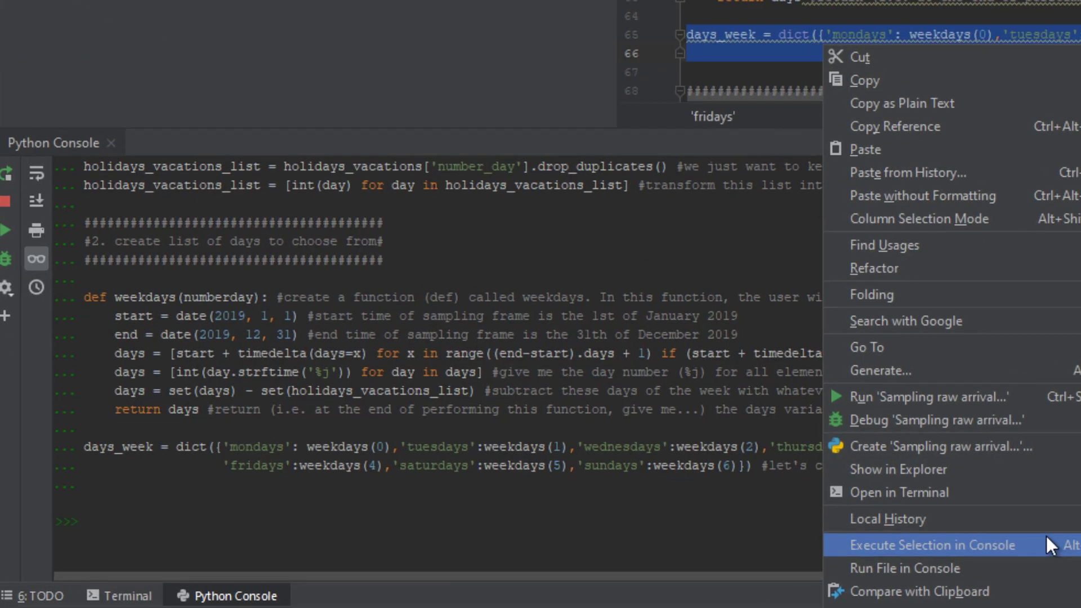
left_click(827, 562)
Step: Print days_week in the console and look across the day numbers listed for each weekday
type("days_week")
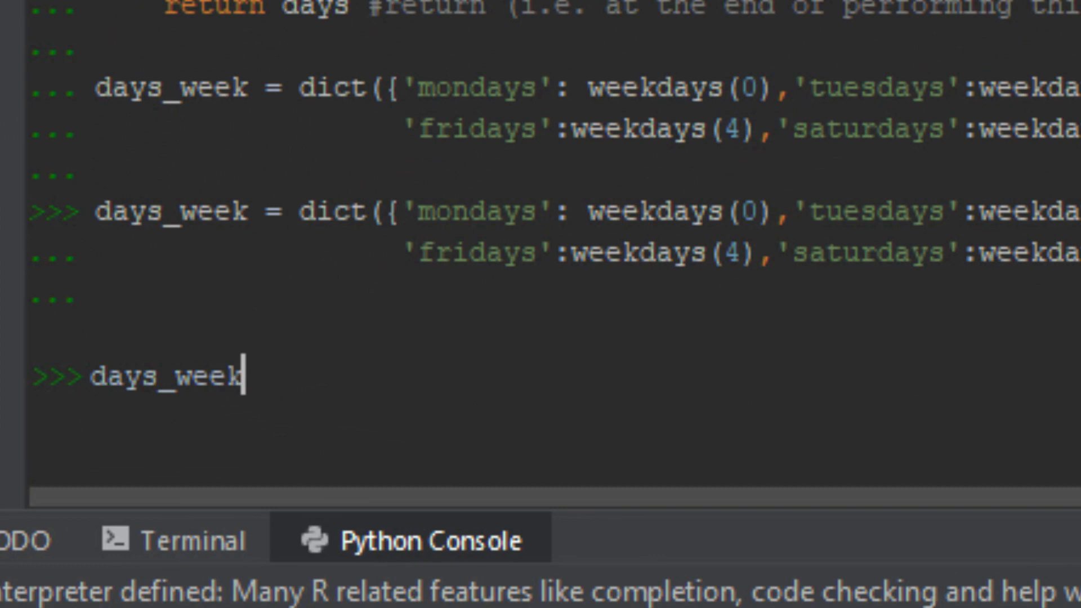
key("Return")
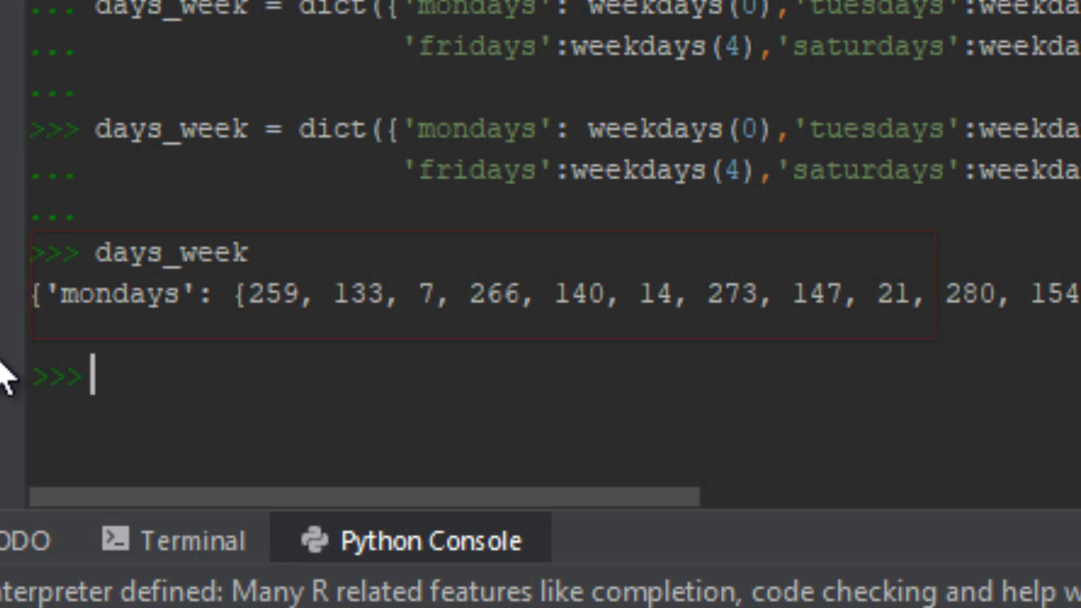
left_click_drag(429, 496, 852, 490)
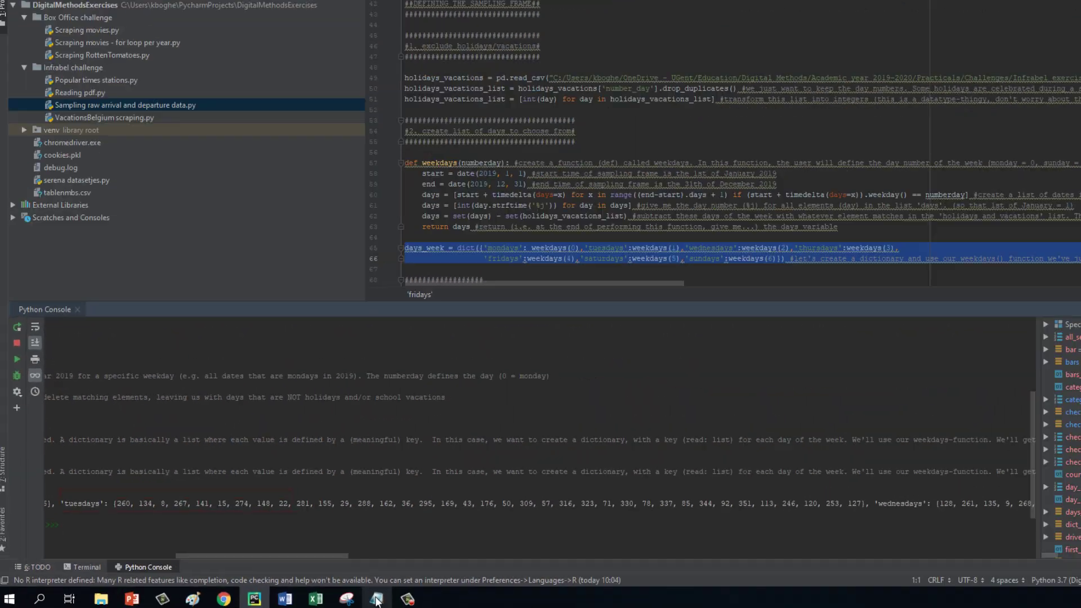
Step: Switch to holidaylist.csv in Notepad and highlight the day number in the 2019-12-23 row and the row below it
key("alt+Tab")
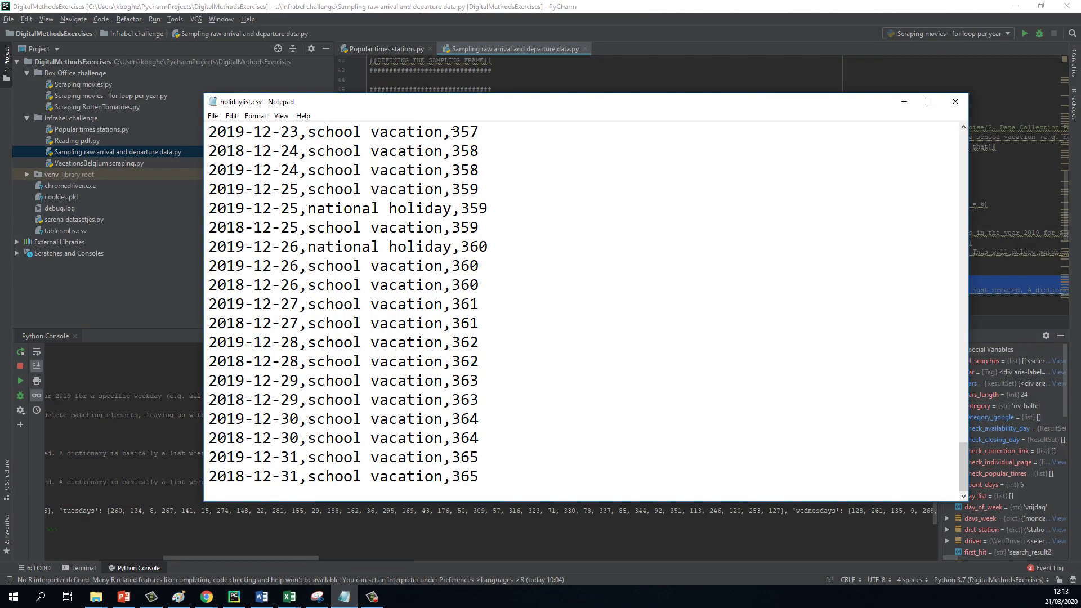
left_click_drag(451, 132, 528, 134)
left_click_drag(452, 132, 523, 135)
left_click(494, 151)
key("shift+Home")
left_click(209, 189)
Step: Return to PowerPoint and present slide 37 with the sampling frame in full screen, ending back in the editing view
left_click(120, 580)
left_click(123, 595)
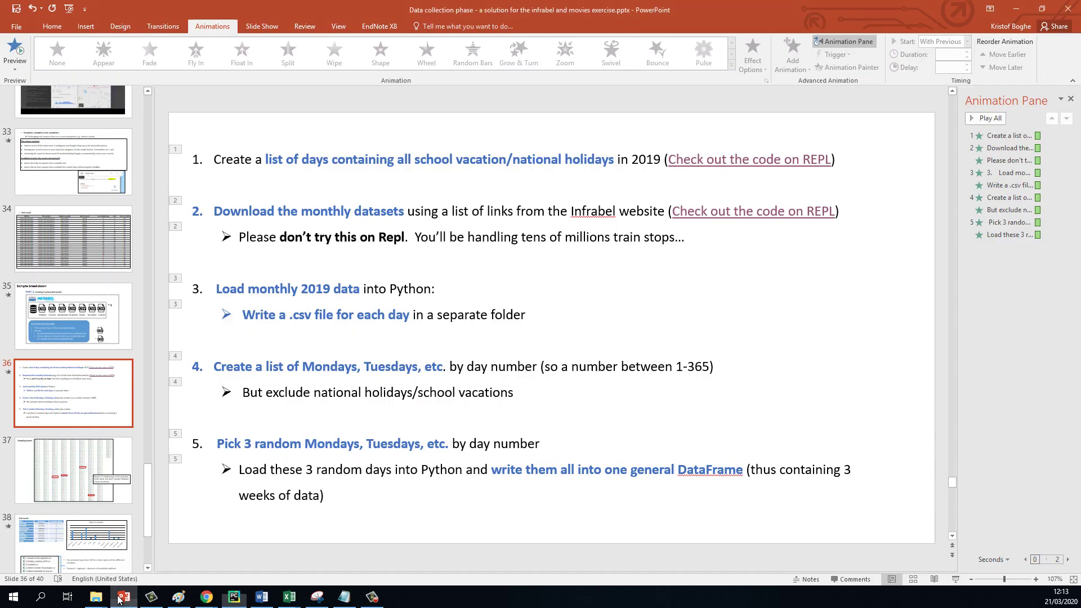
left_click(75, 482)
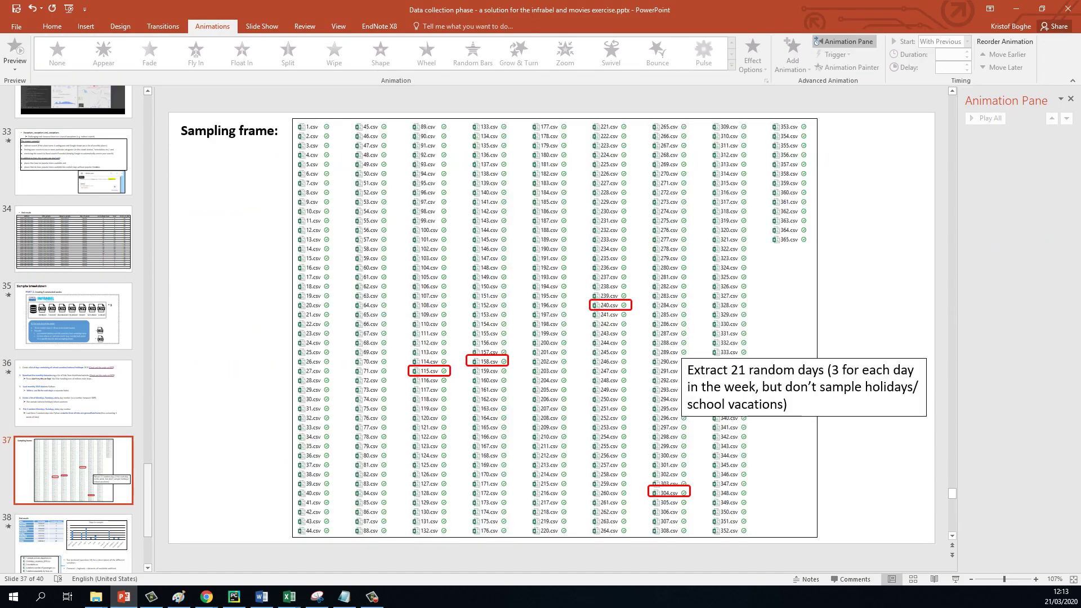
left_click(956, 579)
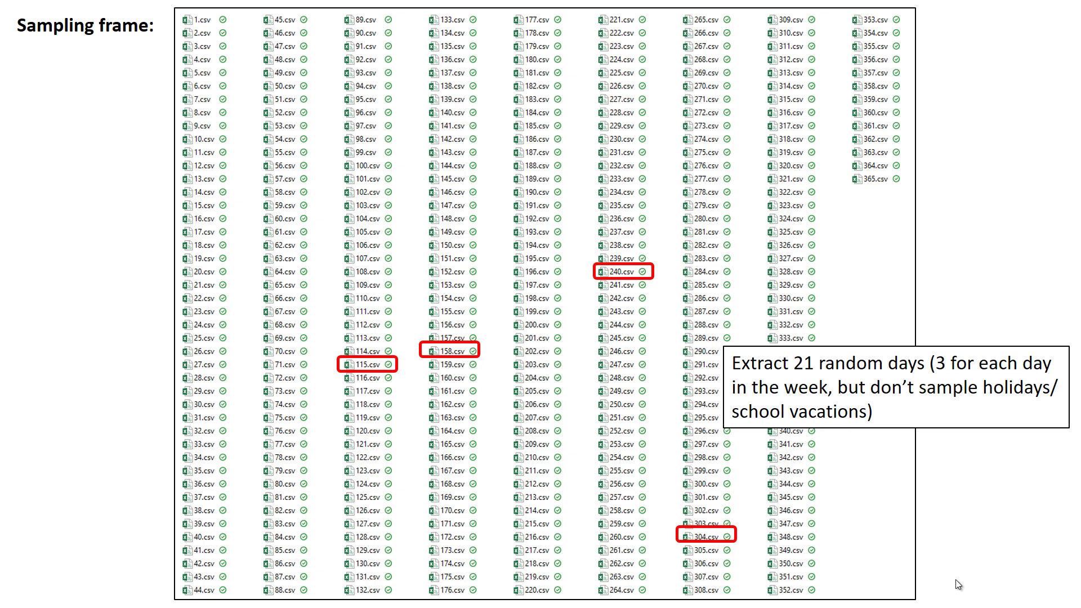
key("Right")
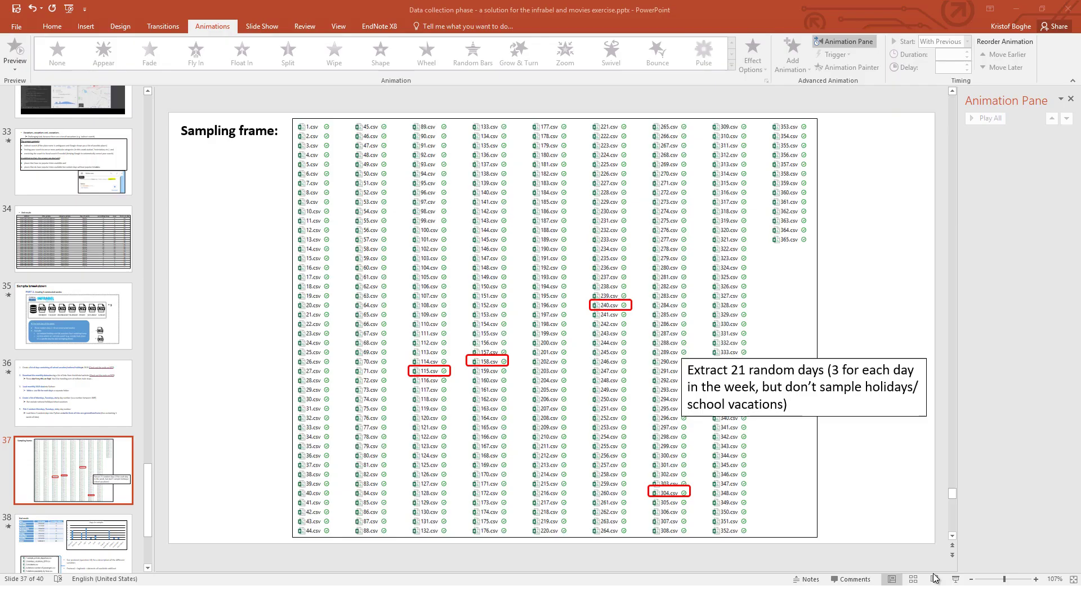
Step: Show slide 38 with the end result, and switch to the folder window holding the five final CSV files
left_click(73, 435)
mouse_move(94, 598)
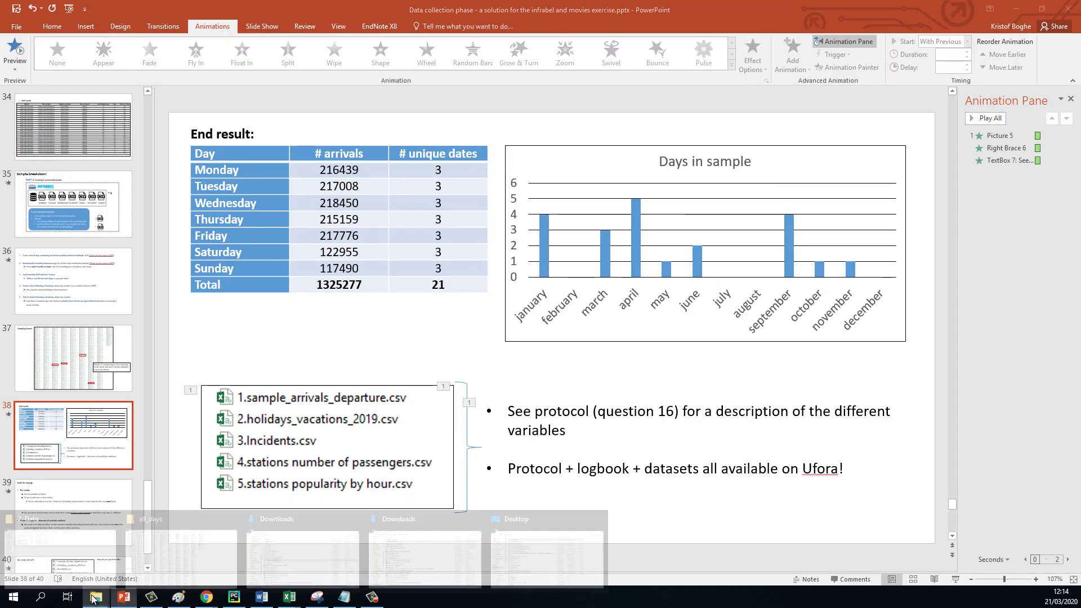
left_click(180, 557)
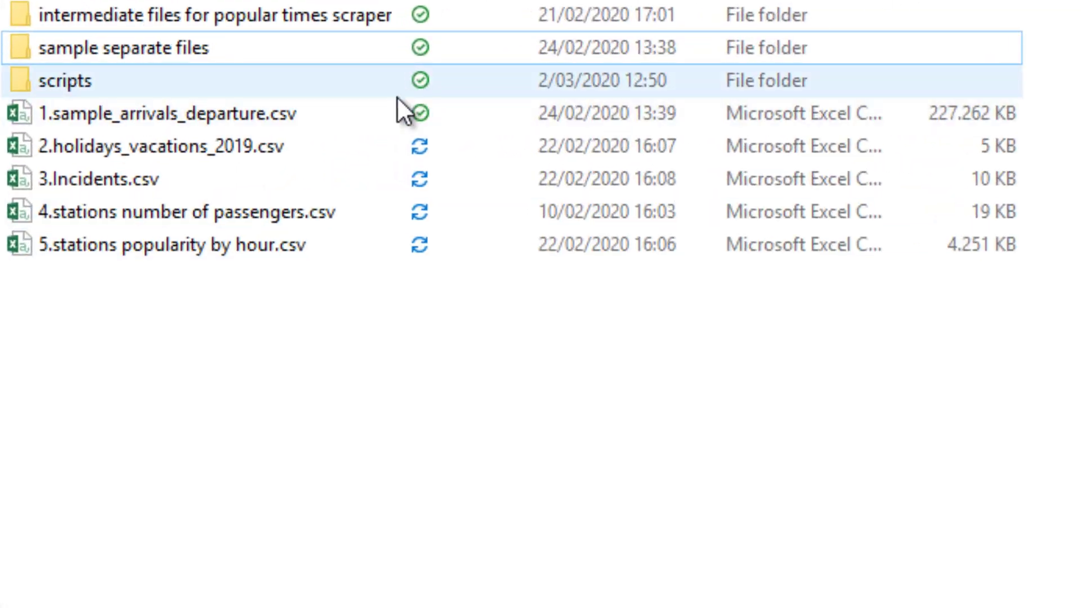
Step: Point out the arrivals sample, holidays, incidents and two stations CSV files by selecting them, and clear the selection
left_click(397, 100)
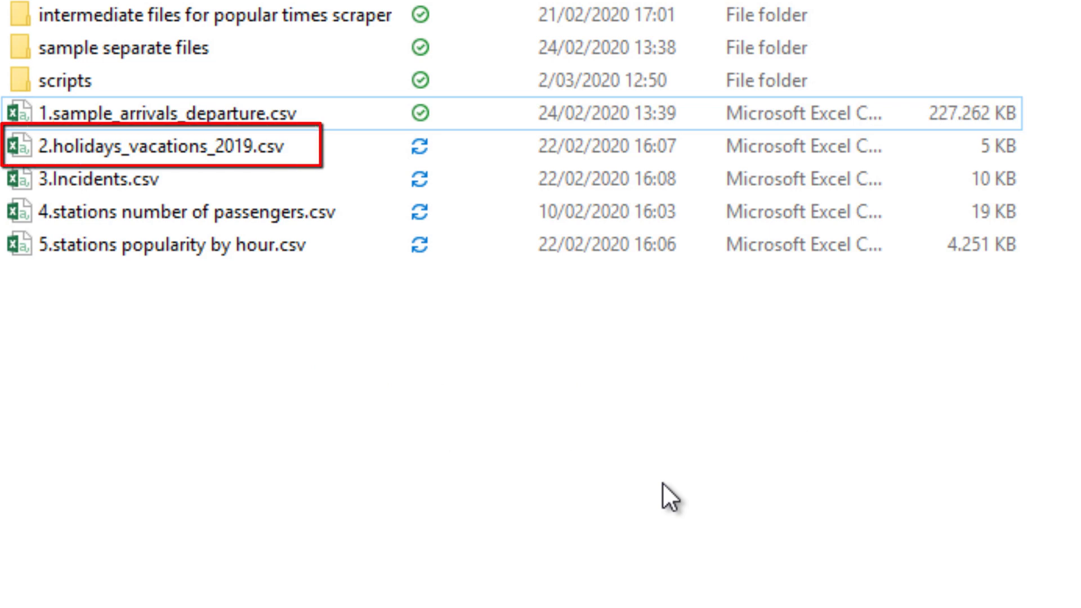
left_click(334, 136)
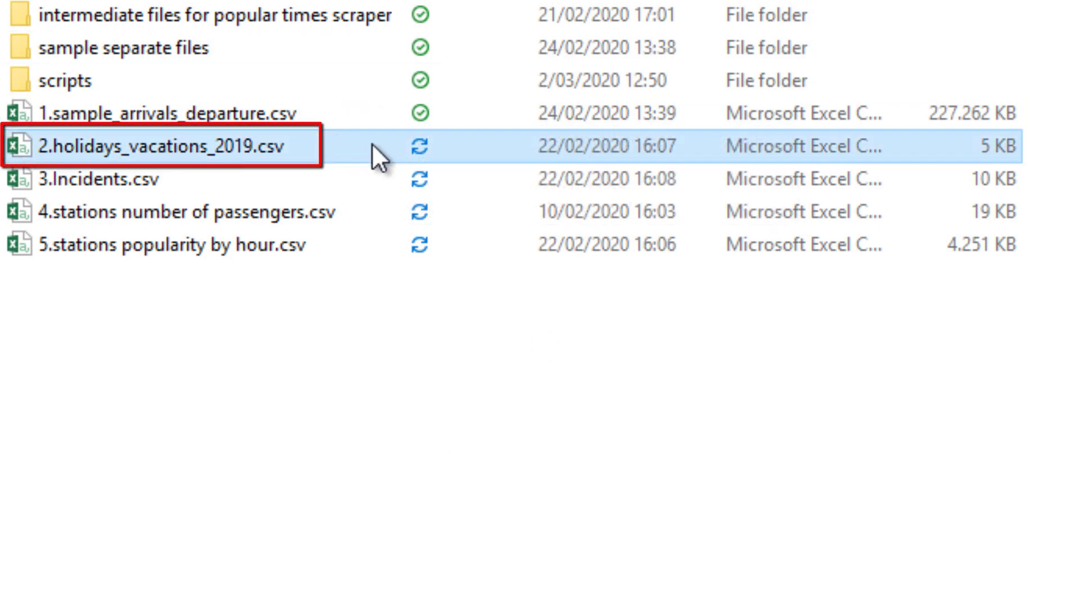
left_click(930, 184, "ctrl")
left_click(190, 146, "ctrl")
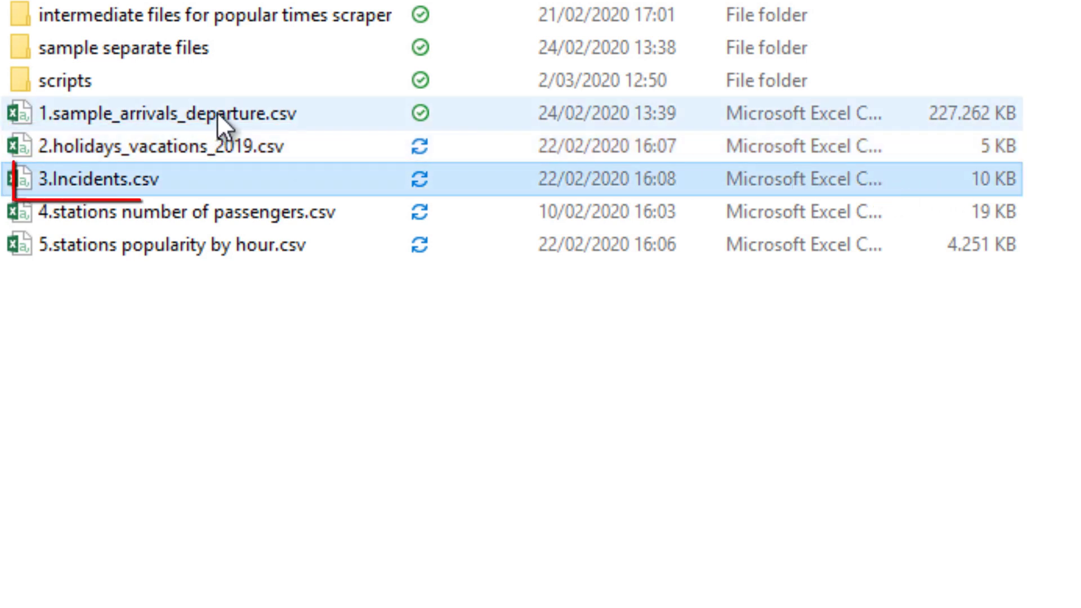
left_click(432, 115, "ctrl")
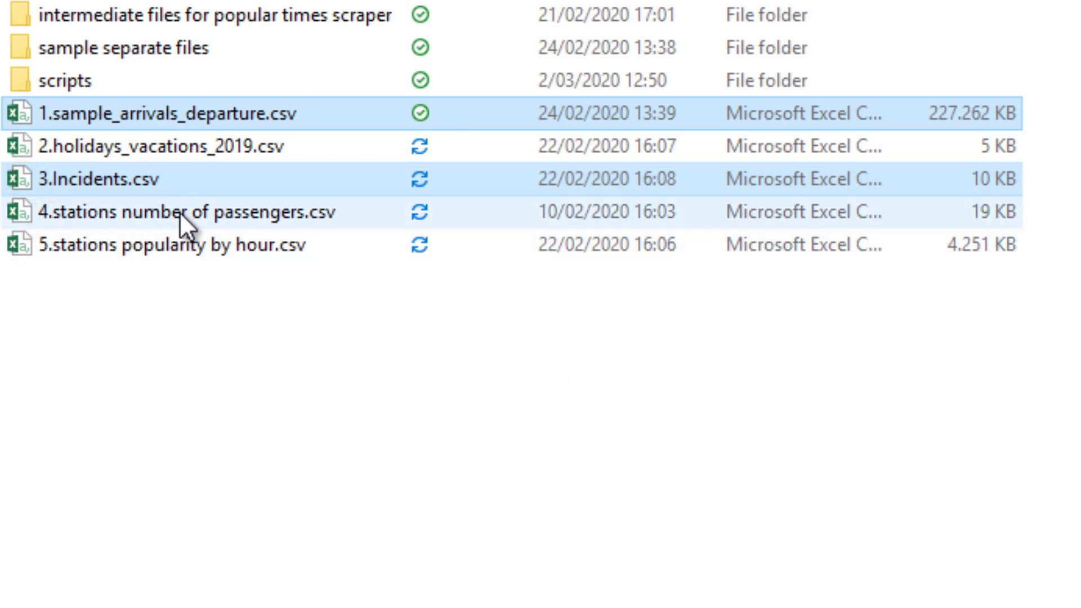
left_click(247, 214)
mouse_move(925, 482)
left_mouse_down()
mouse_move(123, 269)
mouse_move(79, 204)
left_mouse_up()
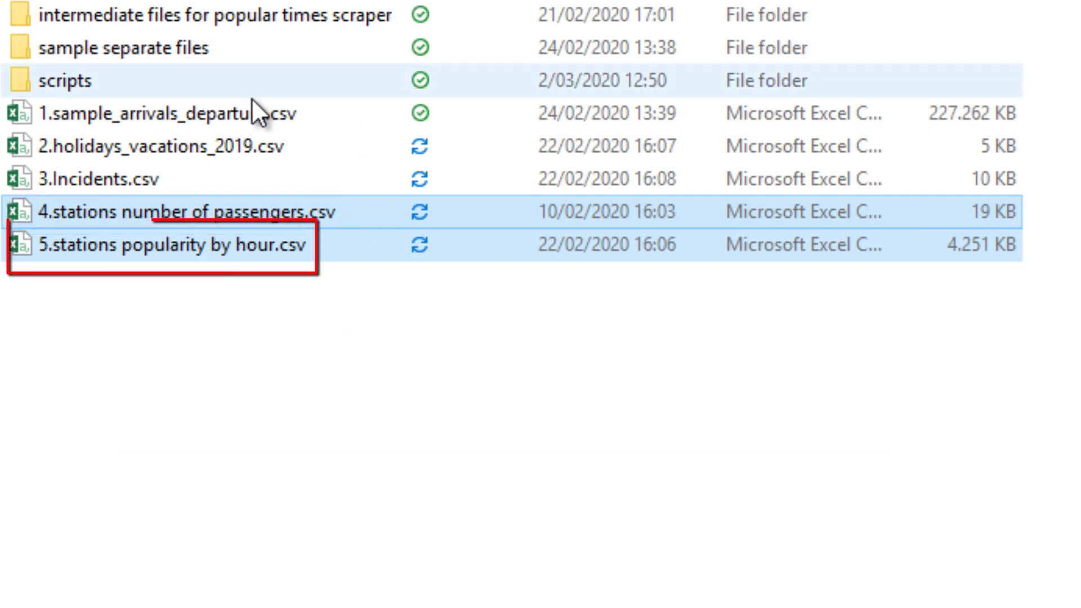
left_click(508, 533)
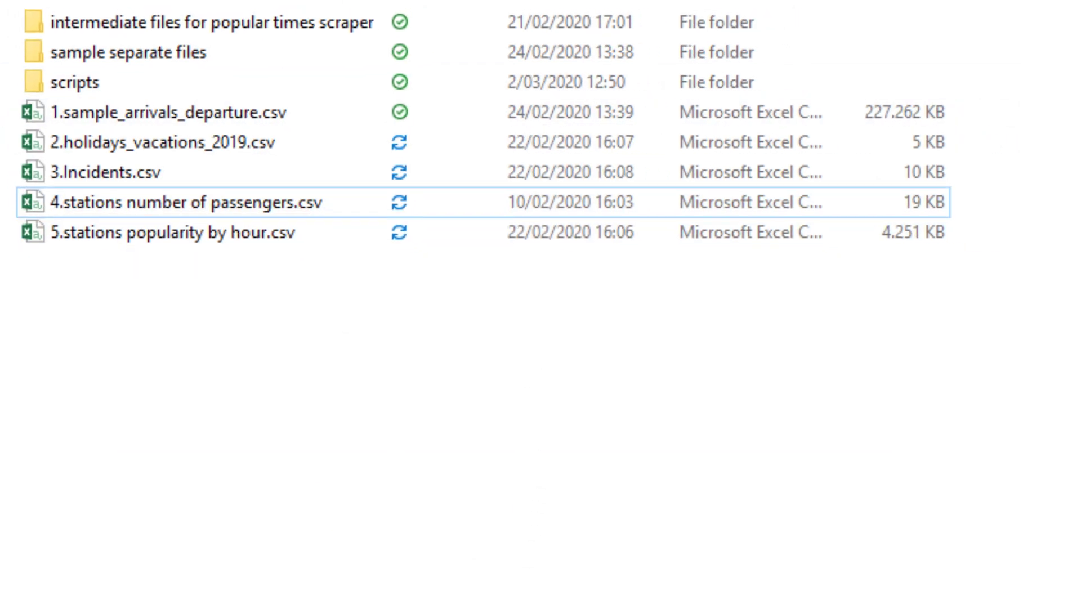